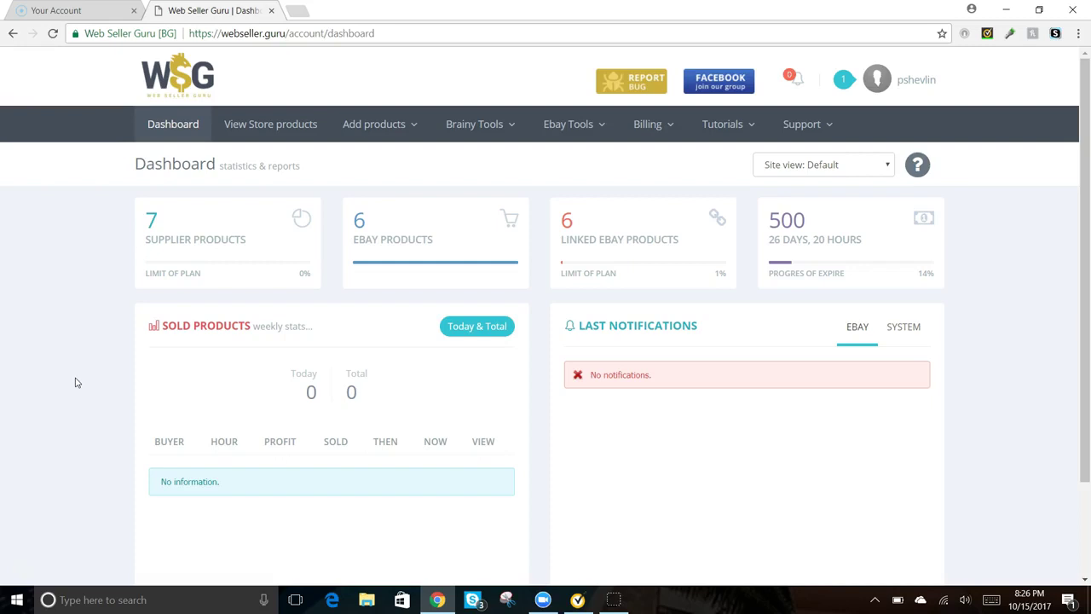
pyautogui.click(151, 336)
pyautogui.click(756, 55)
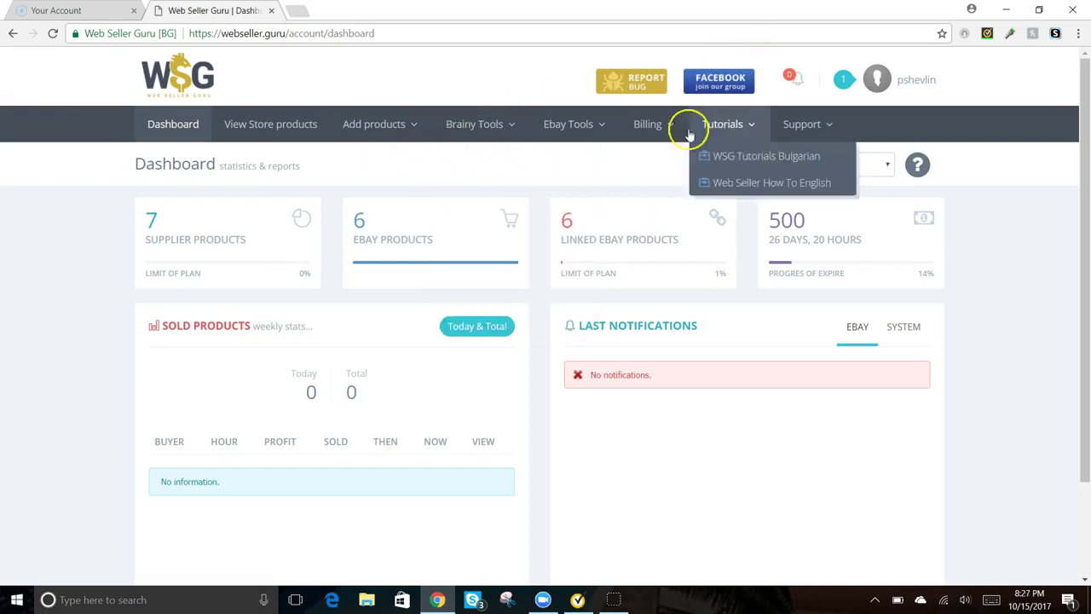
pyautogui.click(816, 124)
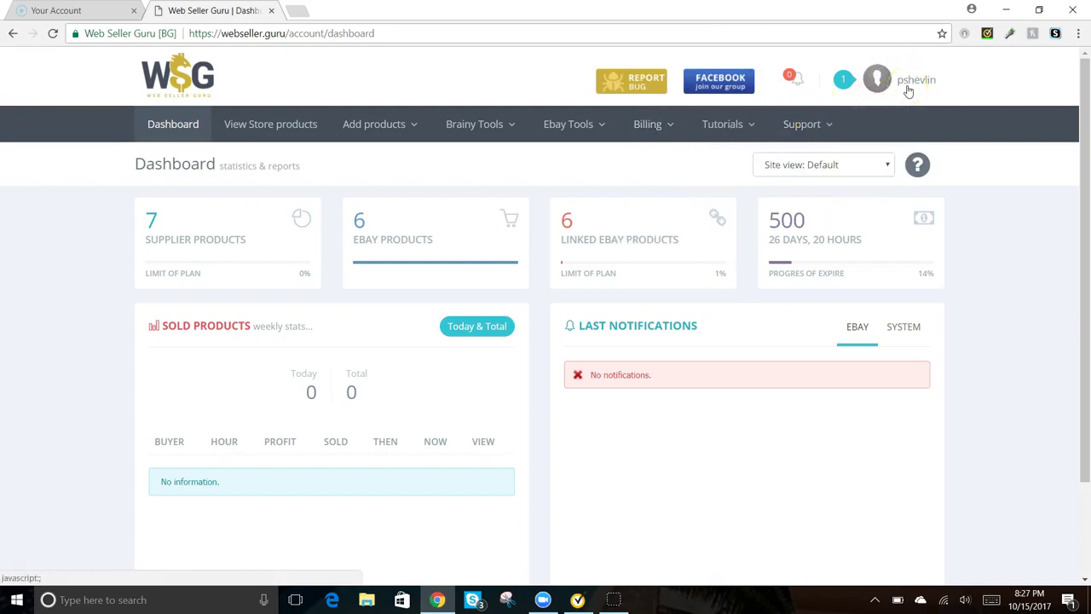
# - Open the account settings from the profile and go to the System Settings page
pyautogui.click(906, 86)
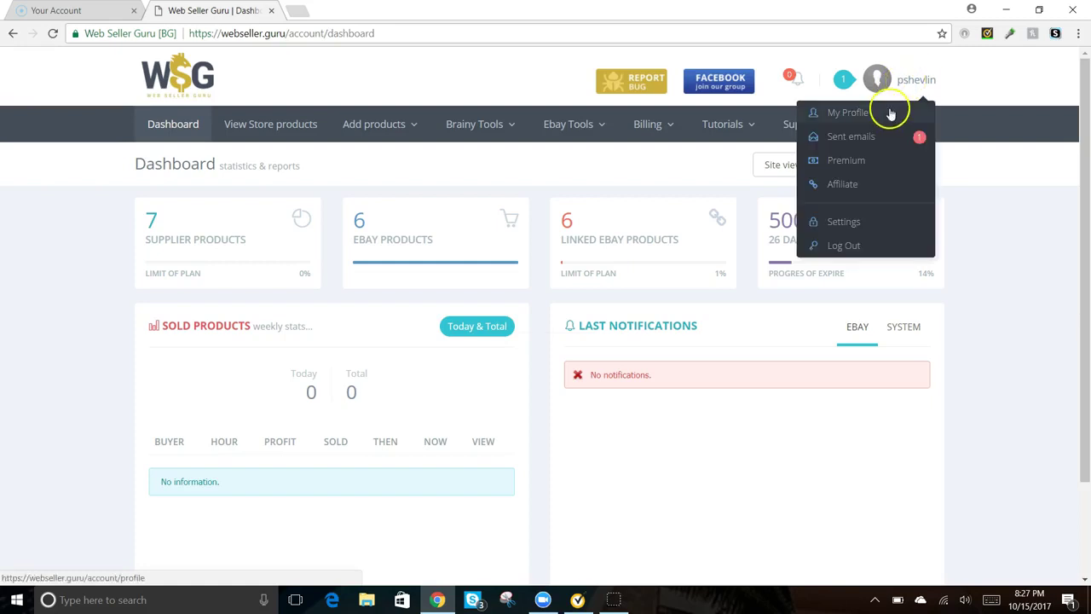
pyautogui.click(855, 223)
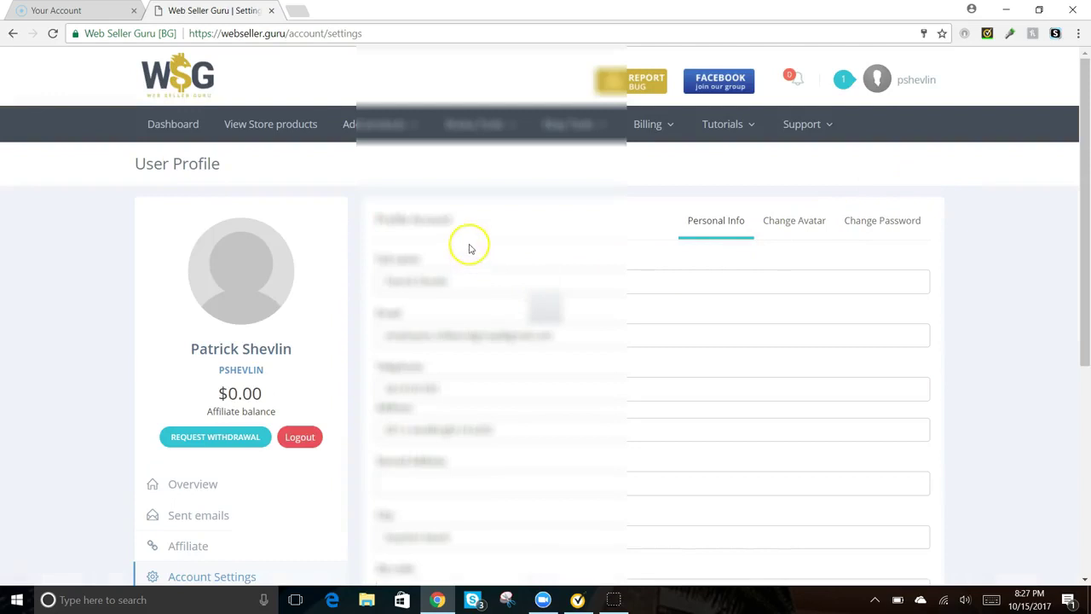
pyautogui.scroll(-1, 465, 218)
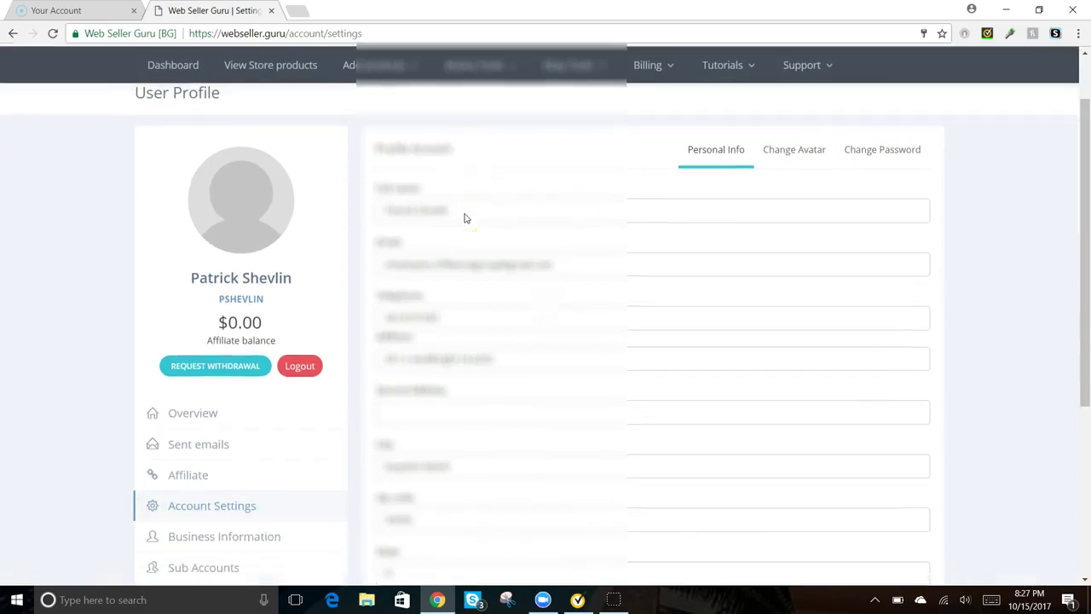
pyautogui.scroll(-3, 465, 215)
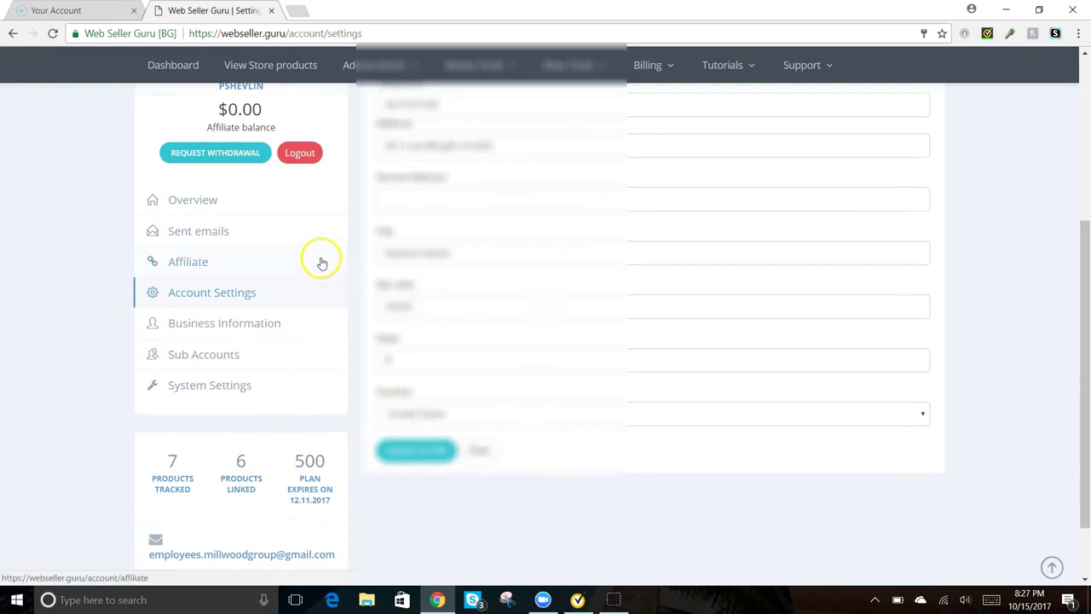
pyautogui.scroll(-1, 290, 284)
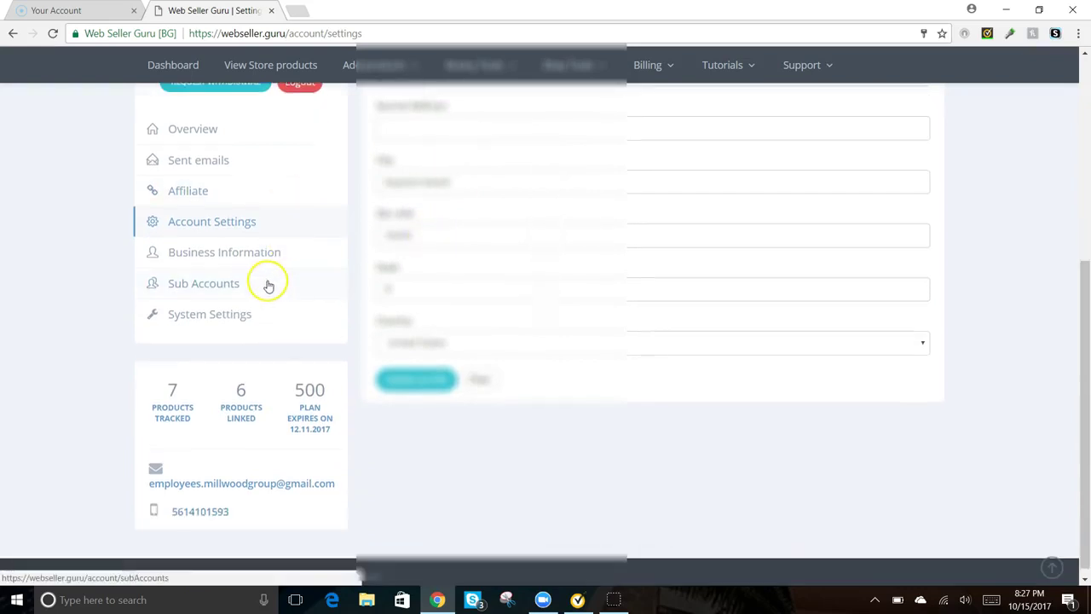
pyautogui.click(213, 318)
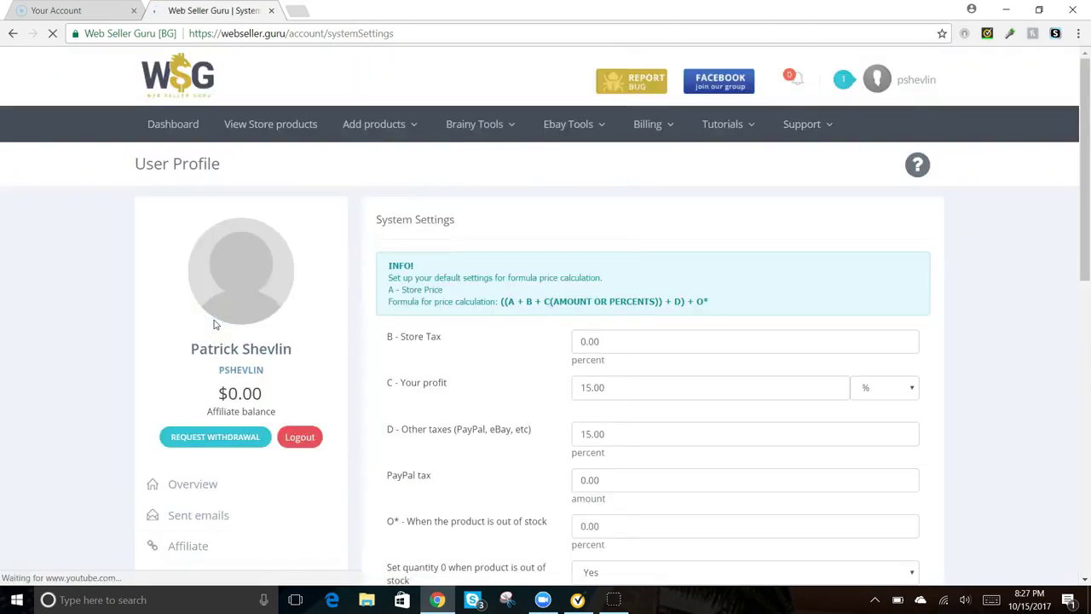
# - Examine the default price calculation formula and its store tax, profit, other taxes, out-of-stock and default quantity settings
pyautogui.scroll(-2, 443, 215)
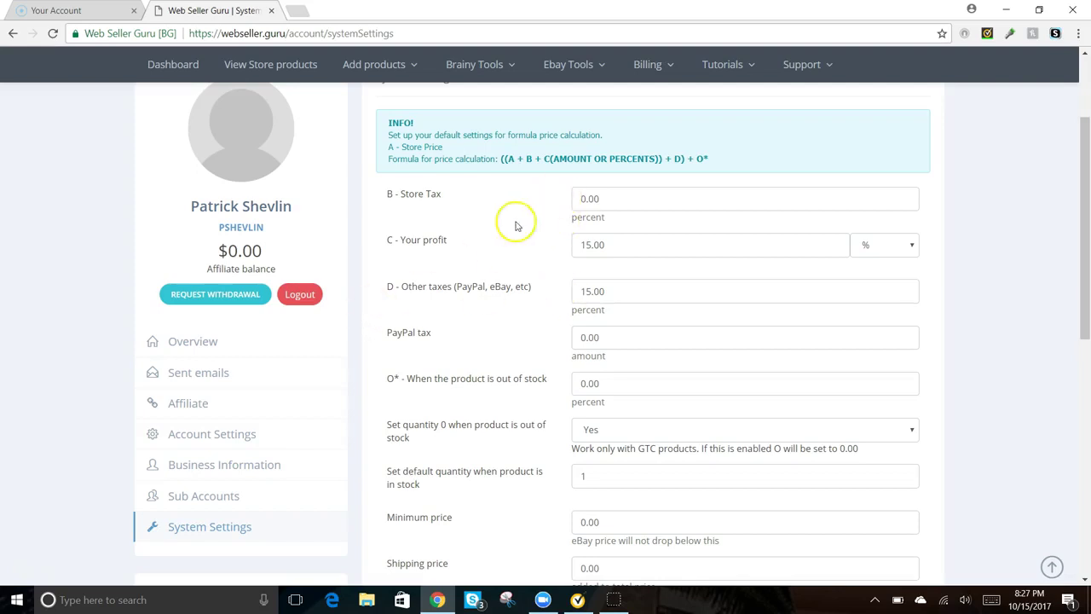
pyautogui.moveTo(597, 244); pyautogui.dragTo(554, 249)
pyautogui.click(550, 249)
pyautogui.scroll(-1, 546, 253)
pyautogui.scroll(-1, 546, 253)
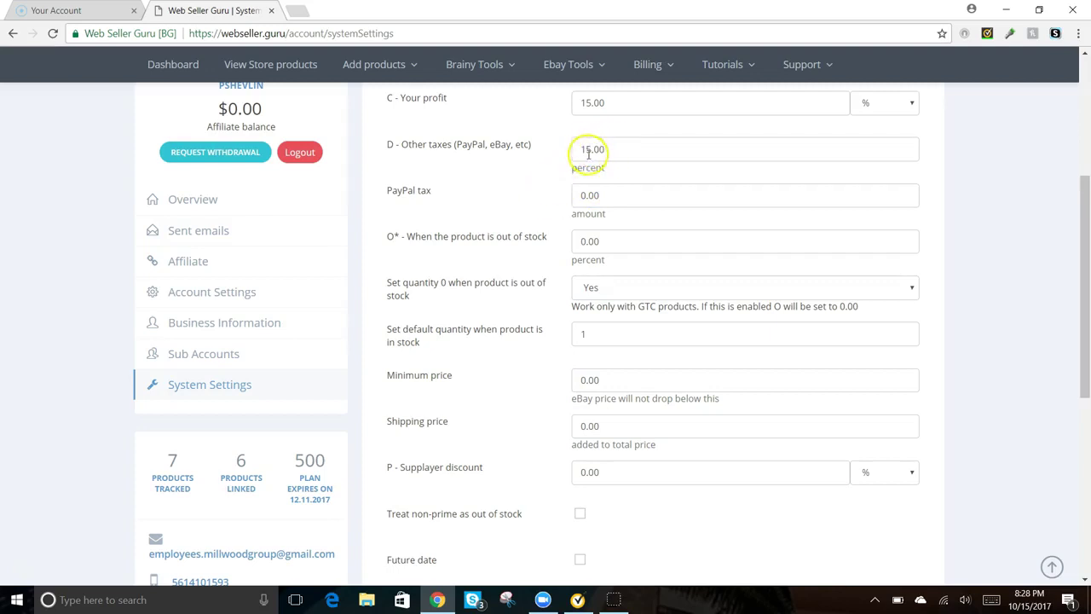
pyautogui.scroll(-1, 554, 183)
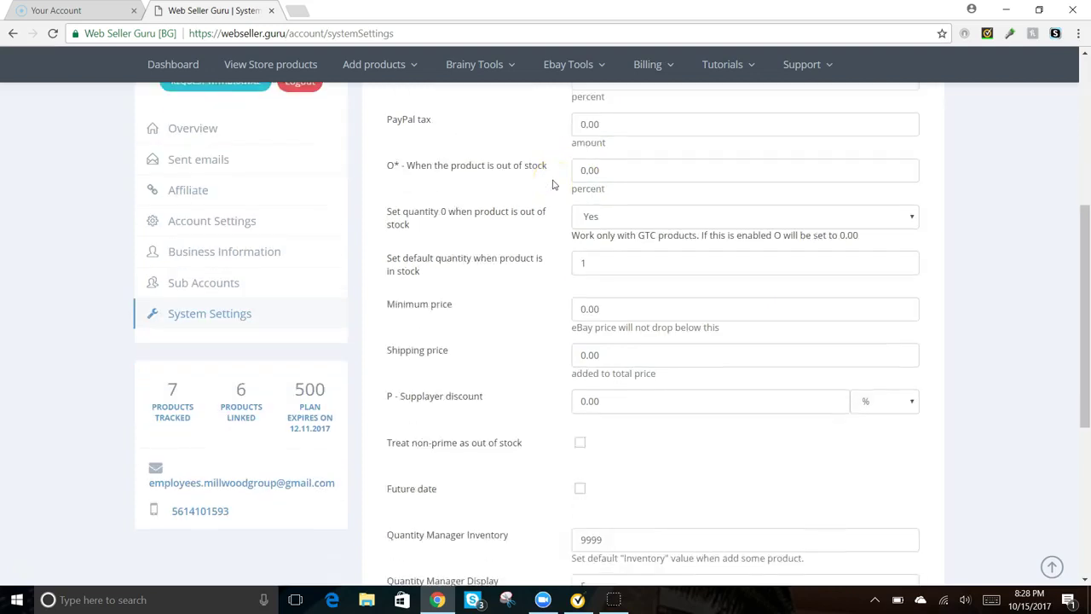
pyautogui.scroll(-1, 552, 184)
pyautogui.scroll(1, 553, 185)
pyautogui.scroll(-1, 511, 183)
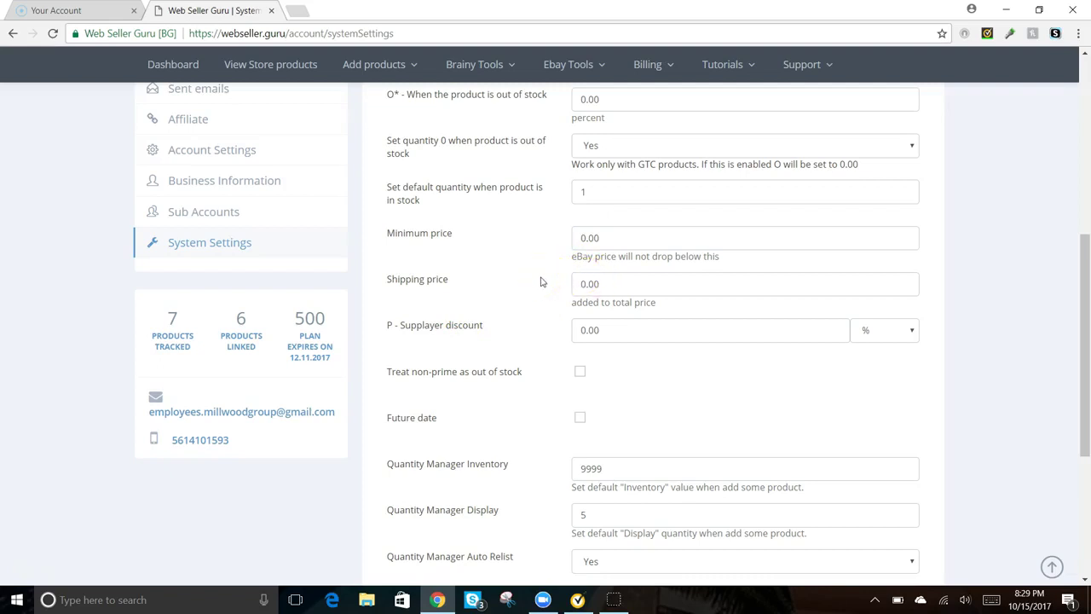
# - Review the supplier discount, non-prime, Quantity Manager and mail settings, and look through the available Site View choices
pyautogui.scroll(-1, 540, 281)
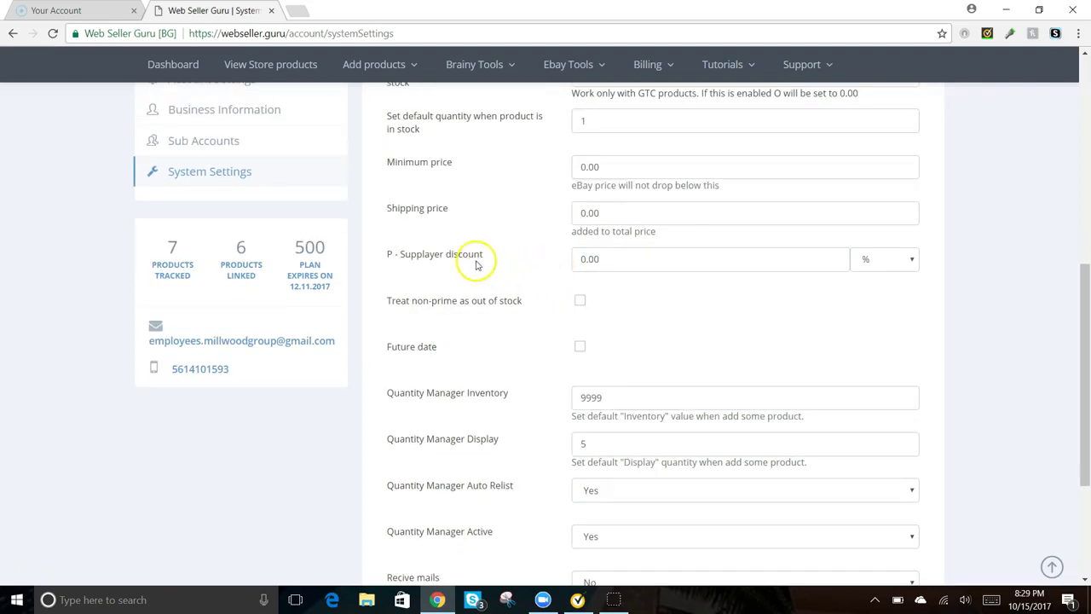
pyautogui.scroll(-1, 580, 247)
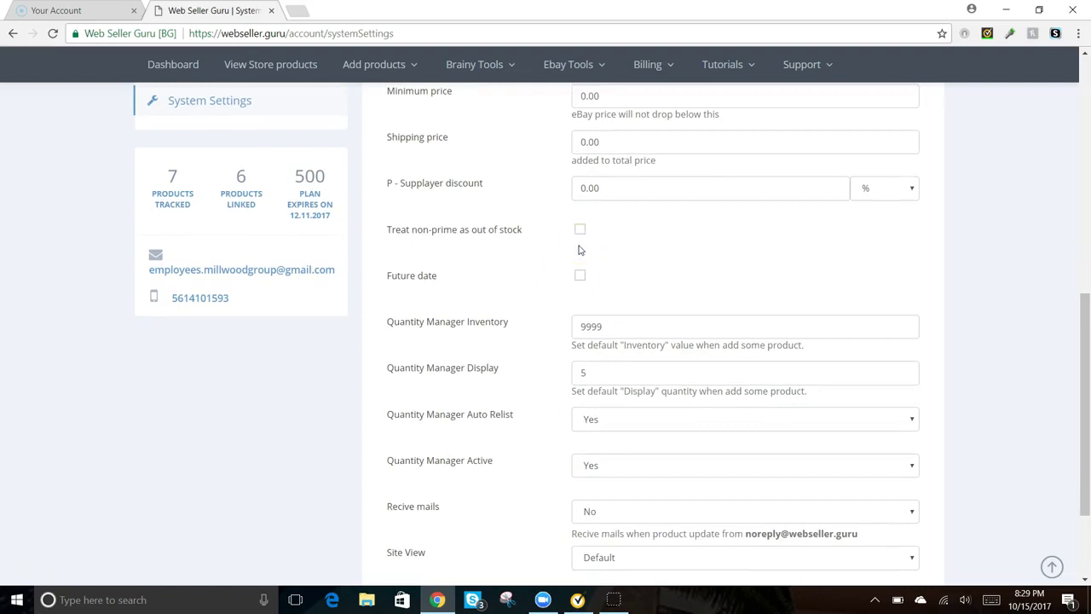
pyautogui.scroll(-1, 578, 250)
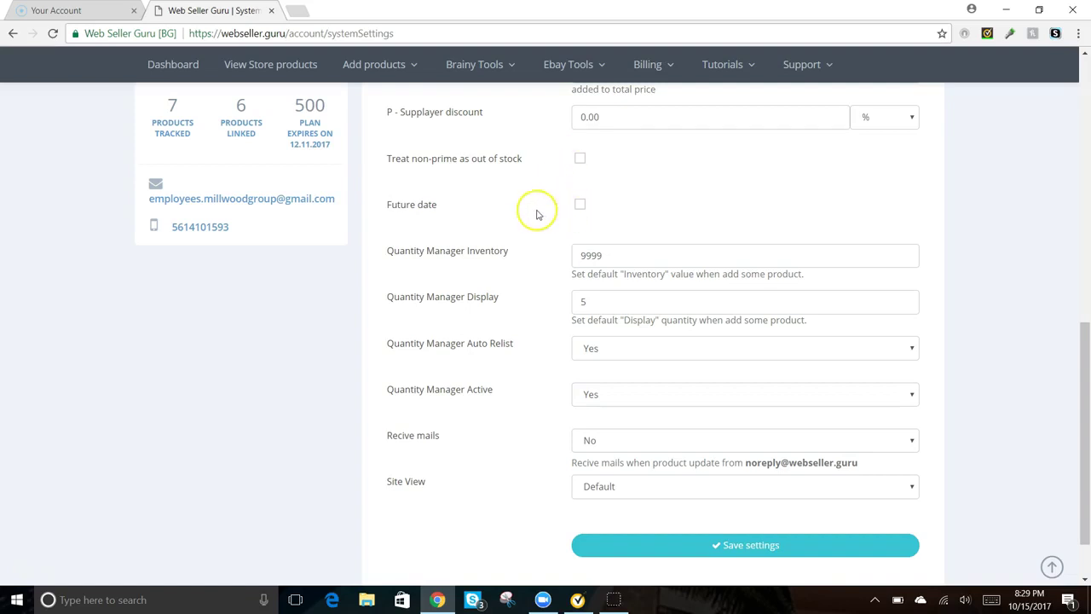
pyautogui.scroll(-1, 537, 215)
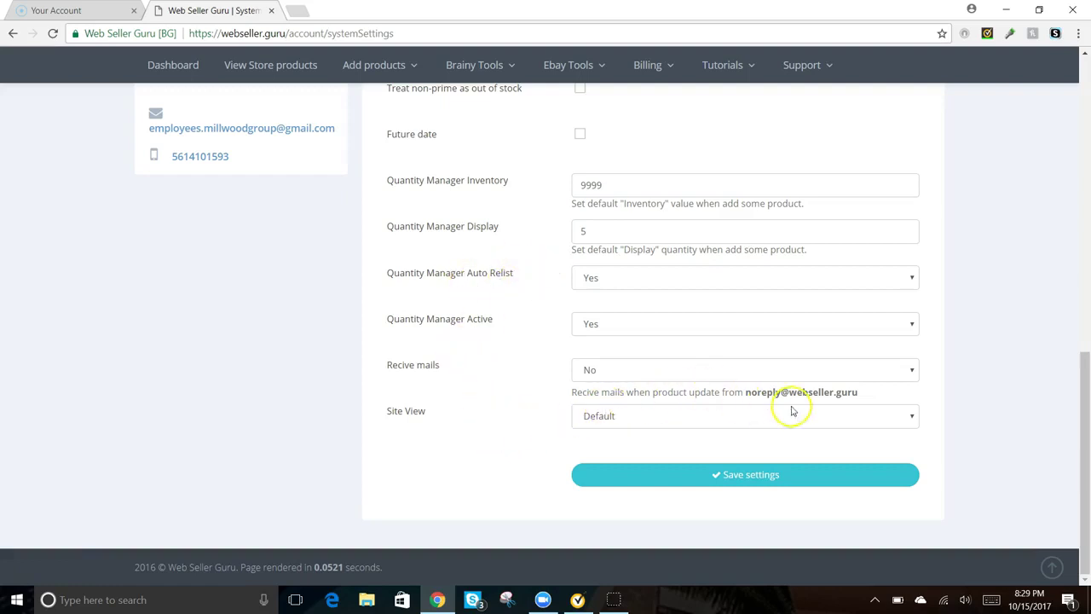
pyautogui.click(911, 418)
pyautogui.click(912, 420)
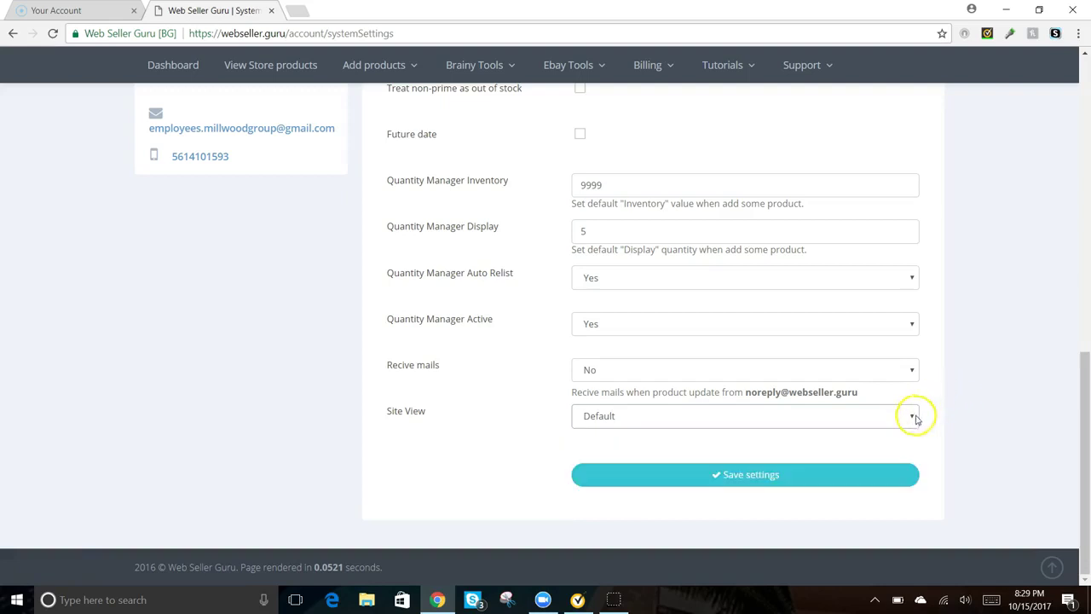
pyautogui.click(899, 418)
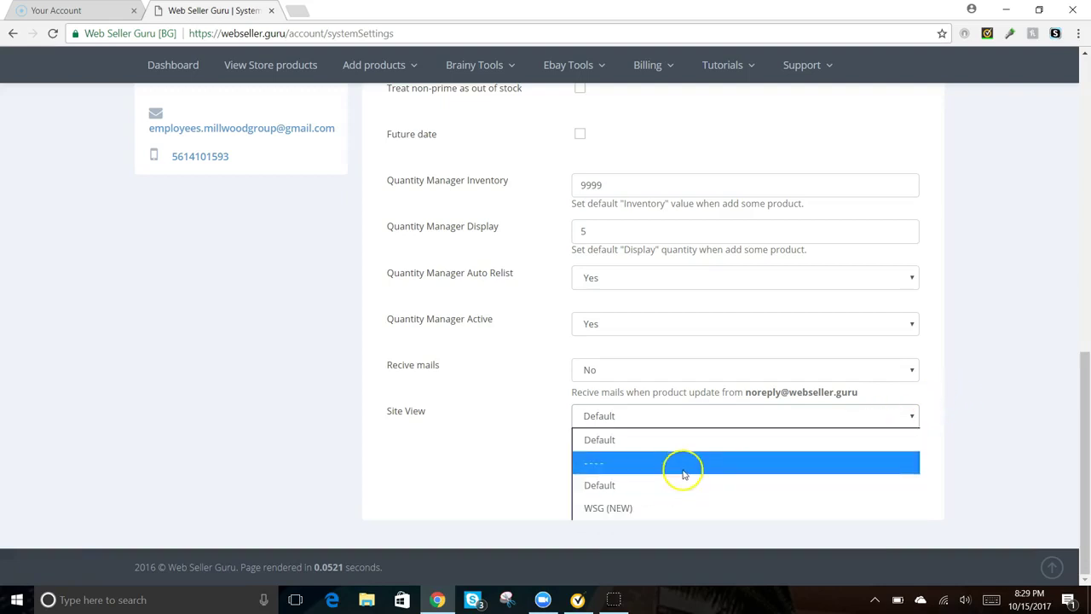
pyautogui.click(569, 409)
pyautogui.click(570, 409)
pyautogui.click(565, 398)
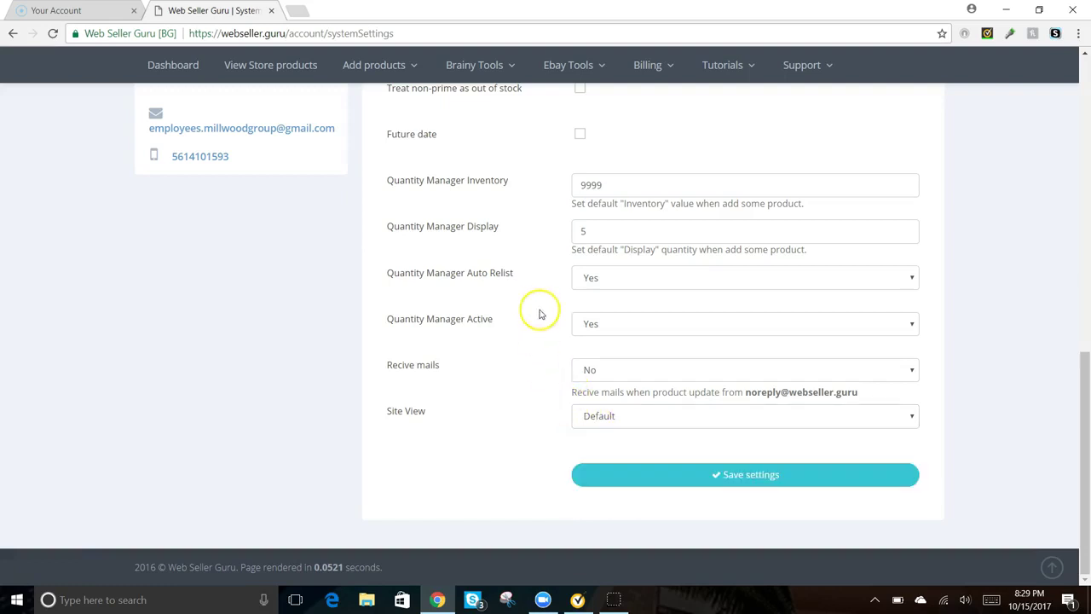
# - View the RePricer module among the premium eBay tools, and open the Listing Builder
pyautogui.scroll(10, 541, 314)
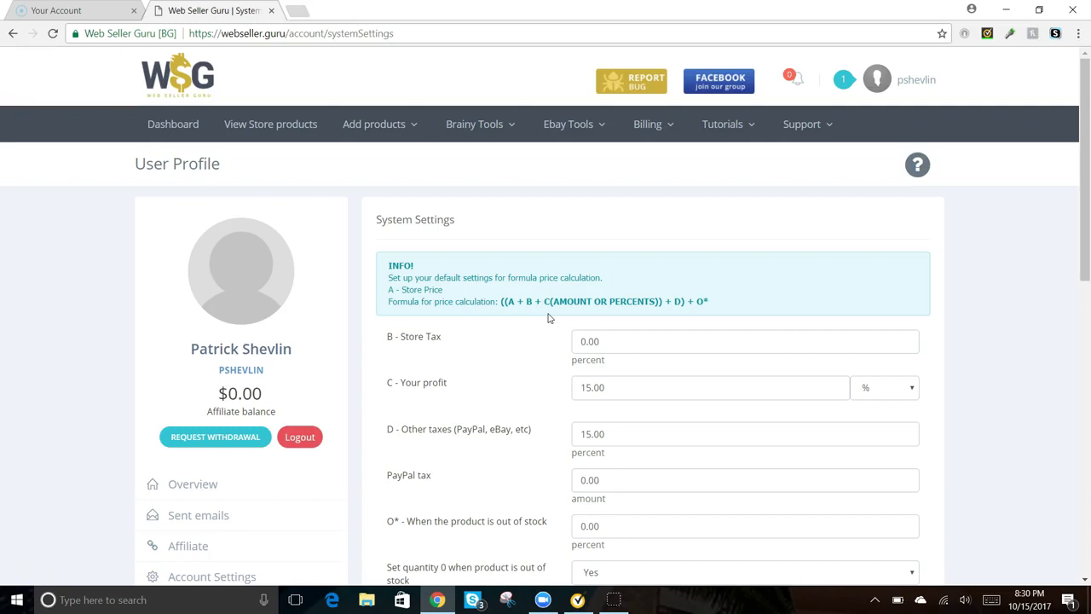
pyautogui.scroll(-3, 548, 318)
pyautogui.scroll(3, 548, 318)
pyautogui.click(561, 227)
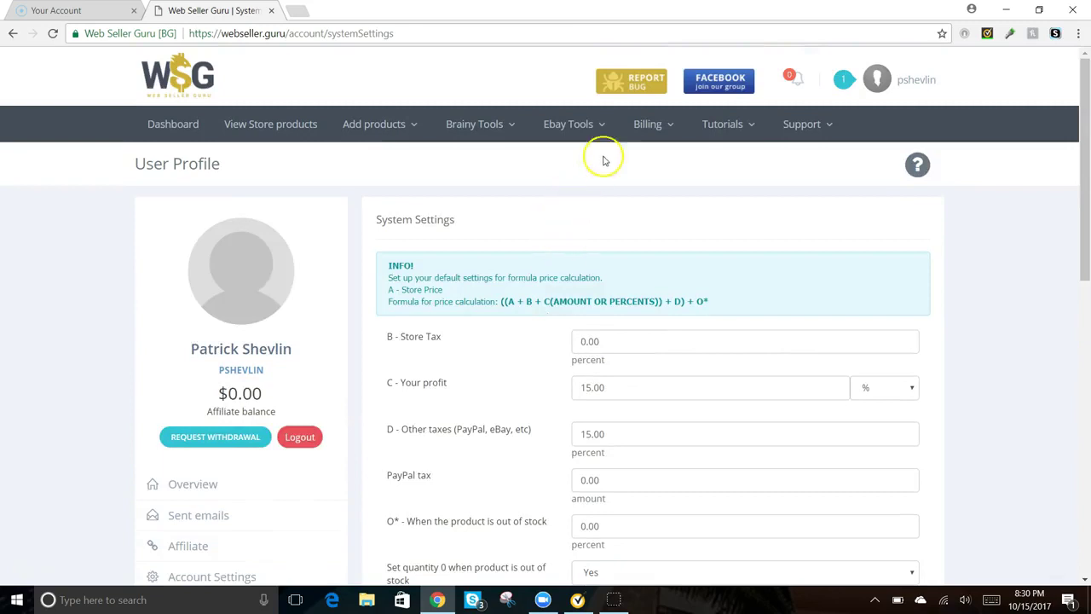
pyautogui.click(595, 129)
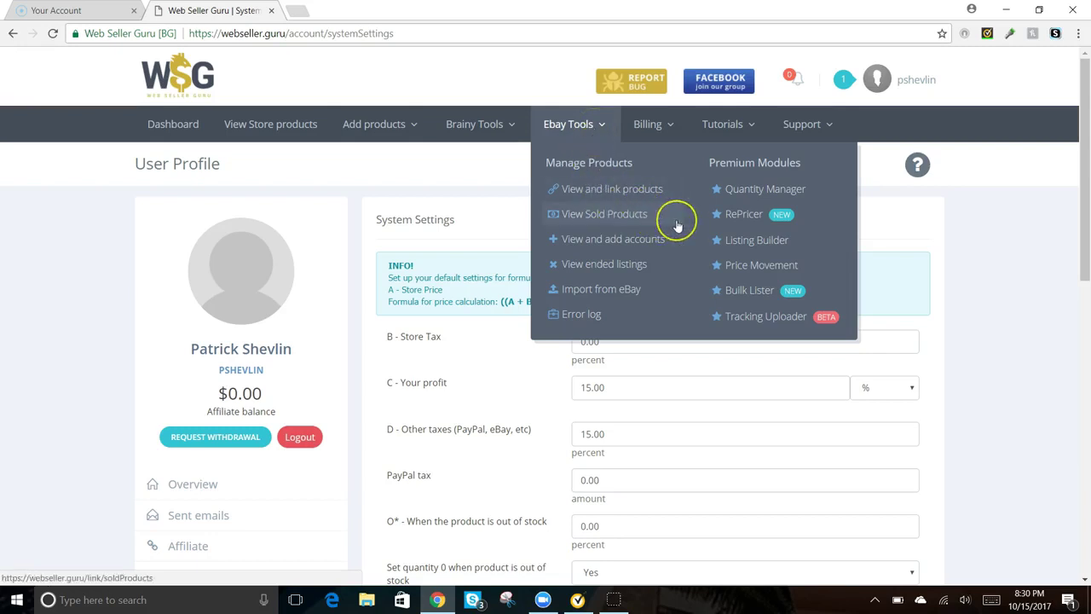
pyautogui.click(746, 215)
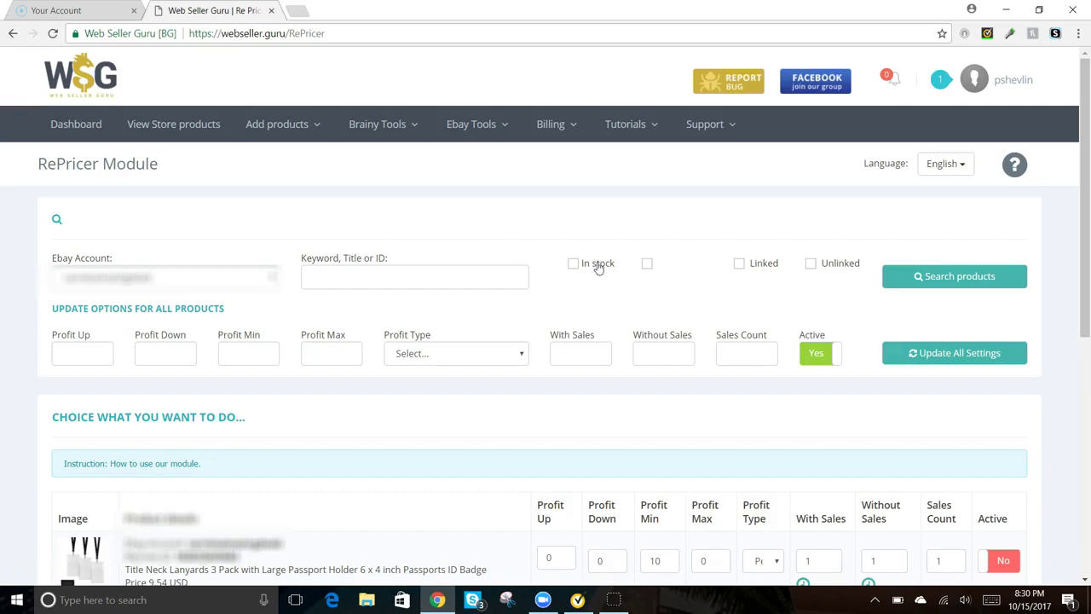
pyautogui.moveTo(477, 126)
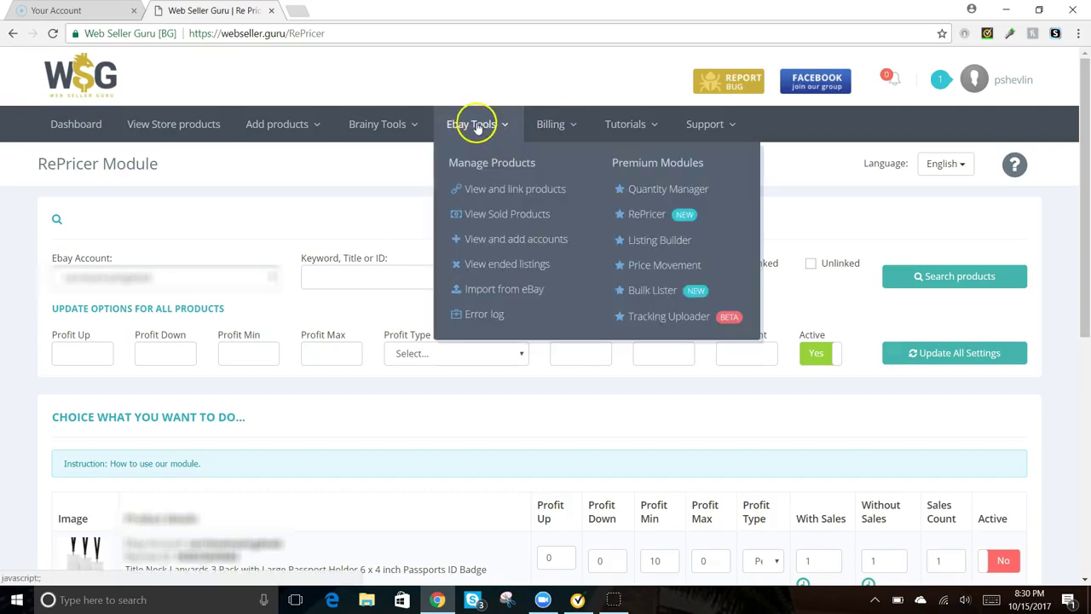
pyautogui.click(664, 242)
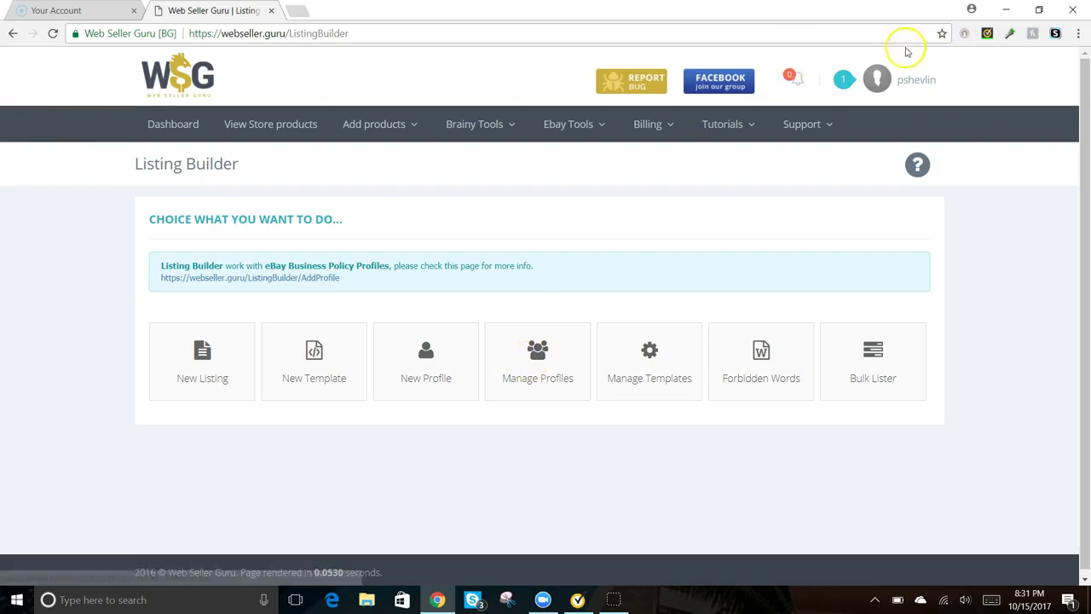
# - Return to the account settings and view the Sub Accounts page
pyautogui.click(892, 79)
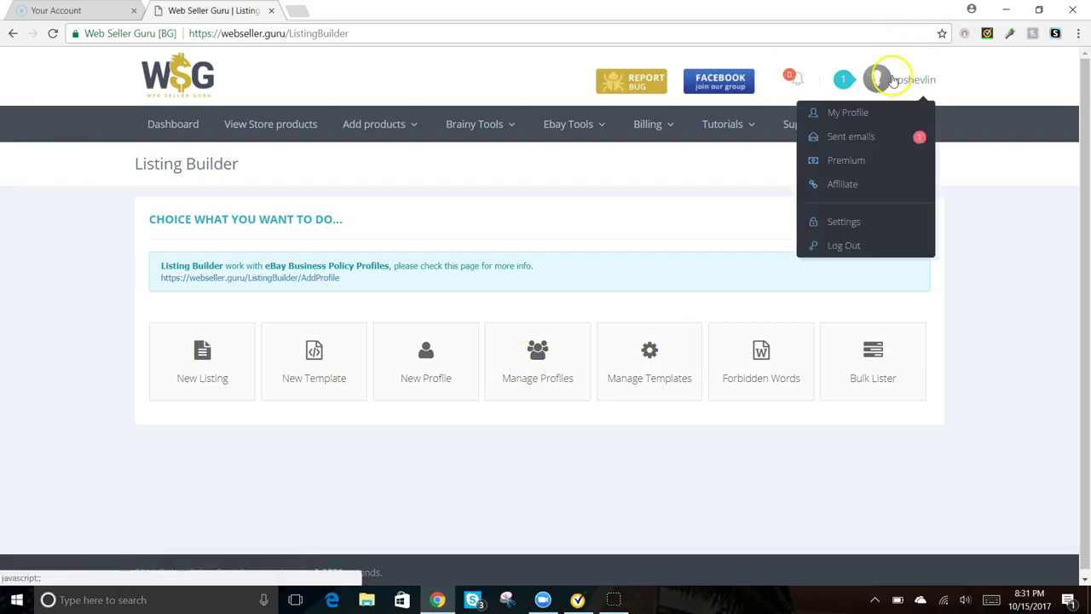
pyautogui.click(839, 227)
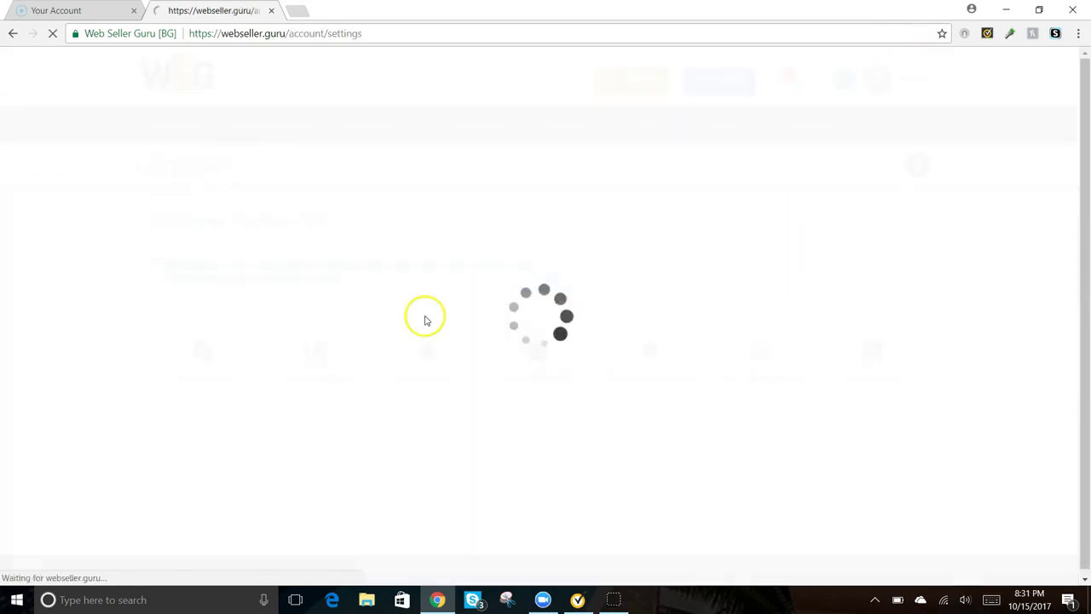
pyautogui.scroll(-3, 284, 358)
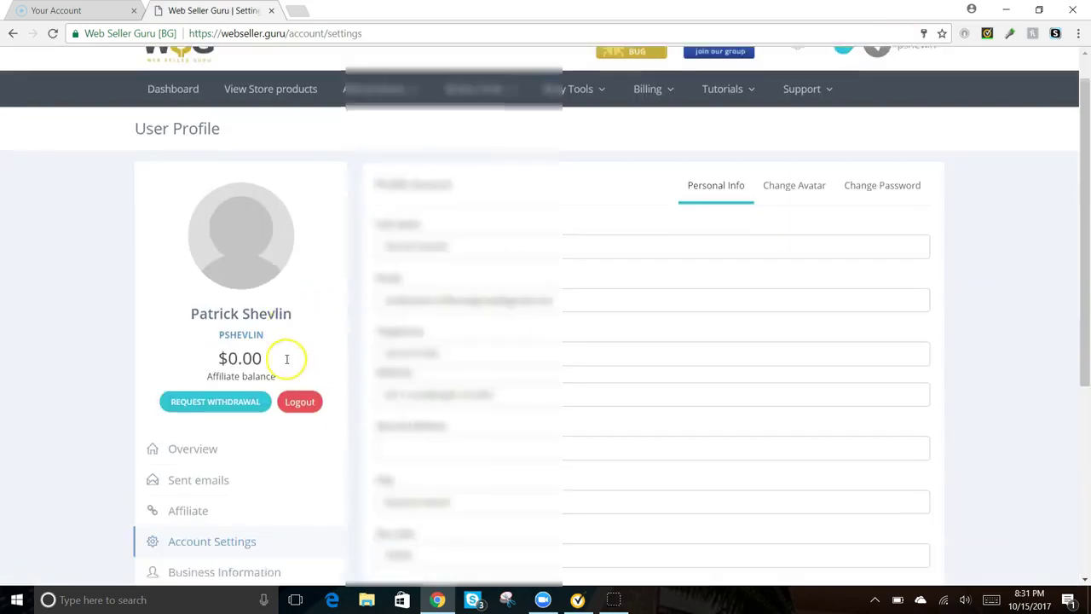
pyautogui.click(218, 359)
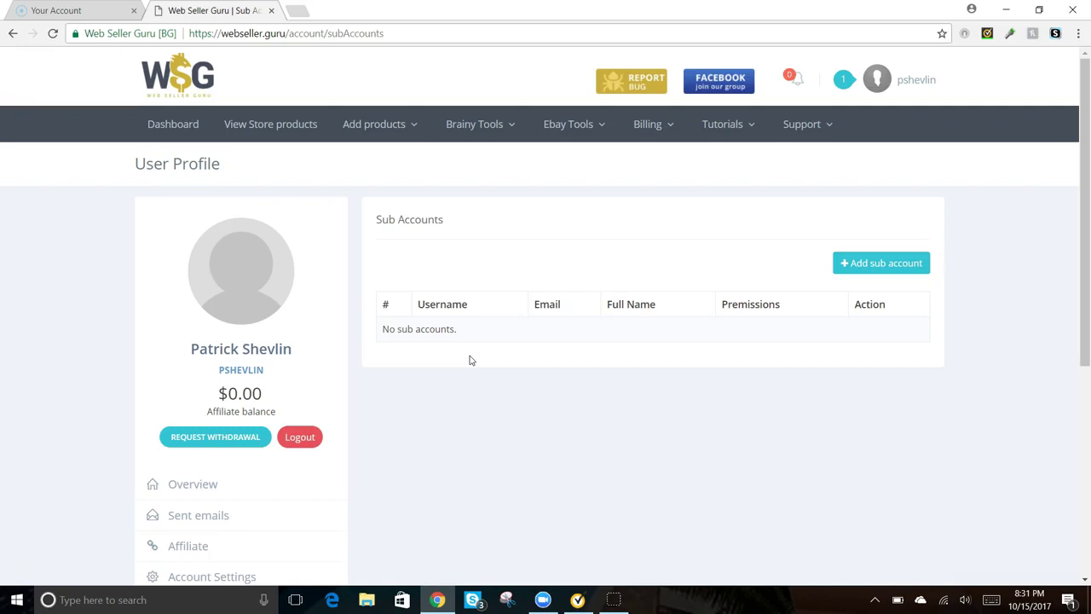
pyautogui.click(571, 207)
pyautogui.scroll(-2, 571, 208)
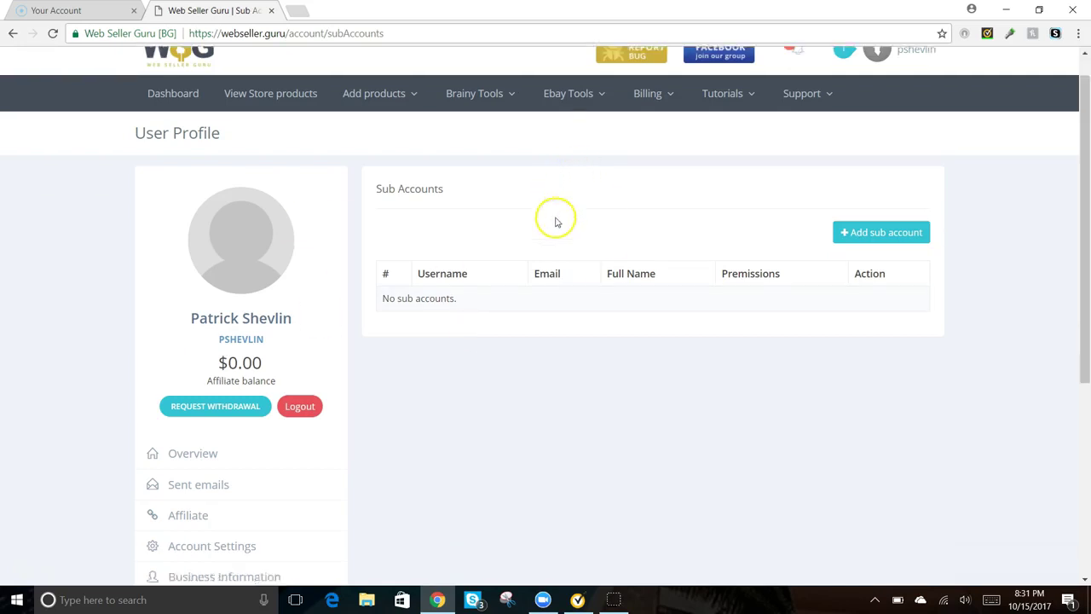
pyautogui.scroll(2, 543, 236)
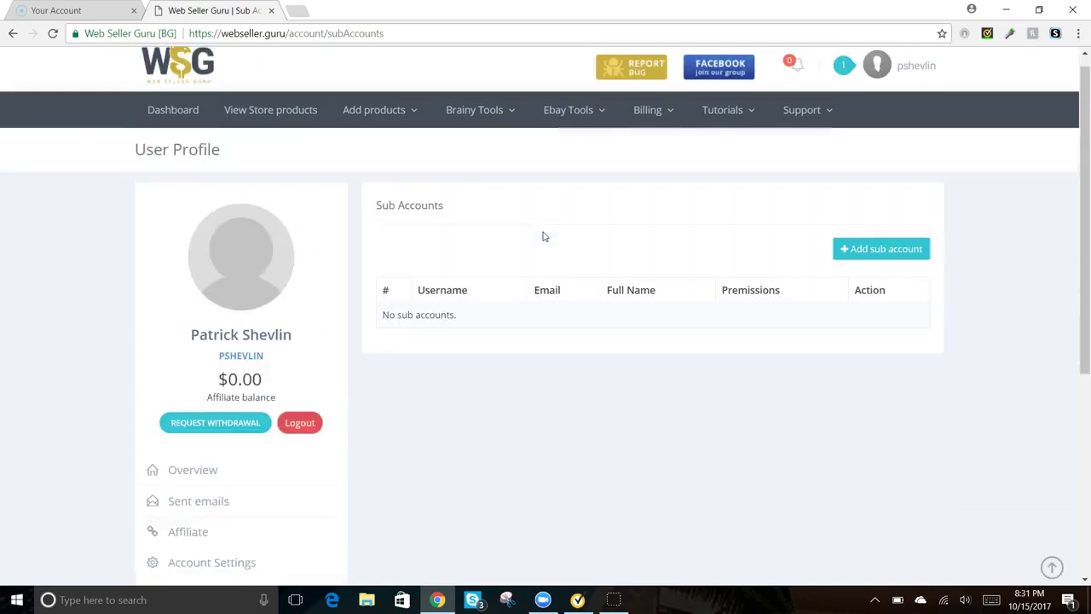
# - Start a new listing in the Listing Builder and view its supplier and eBay settings
pyautogui.click(546, 124)
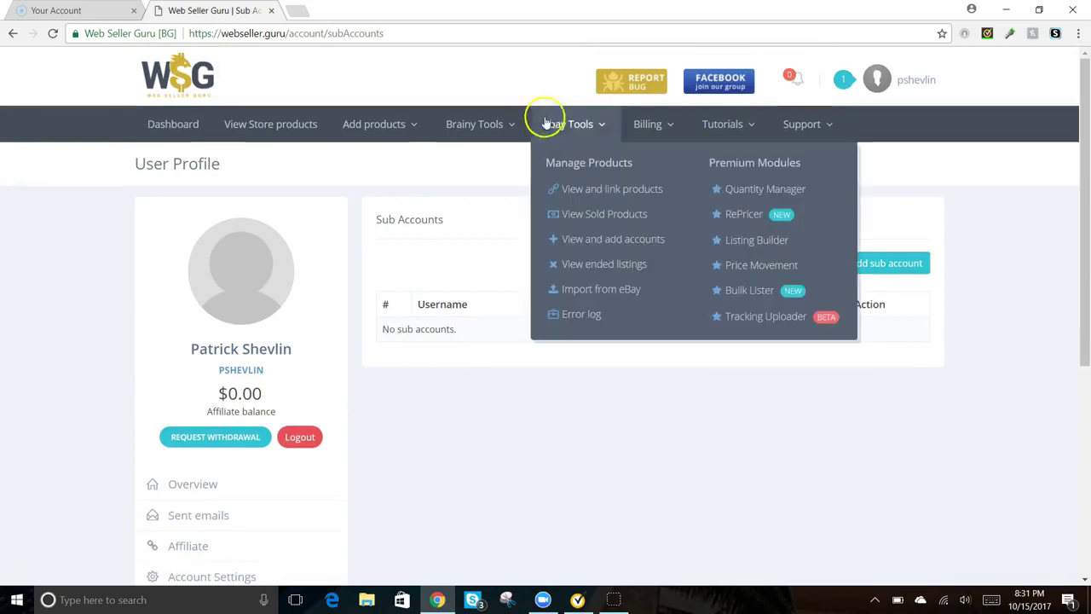
pyautogui.click(755, 240)
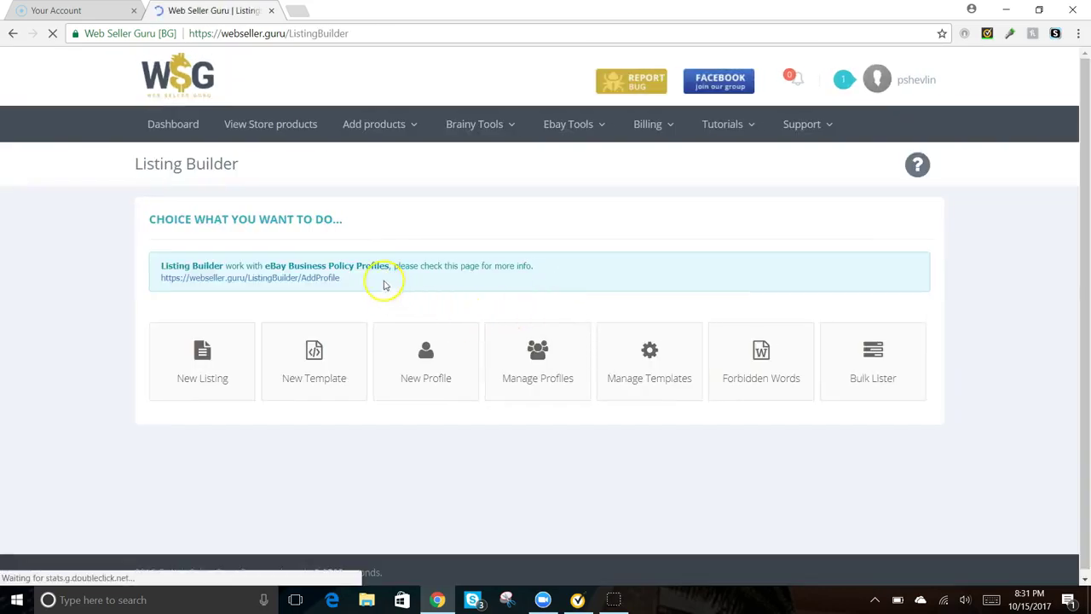
pyautogui.click(221, 356)
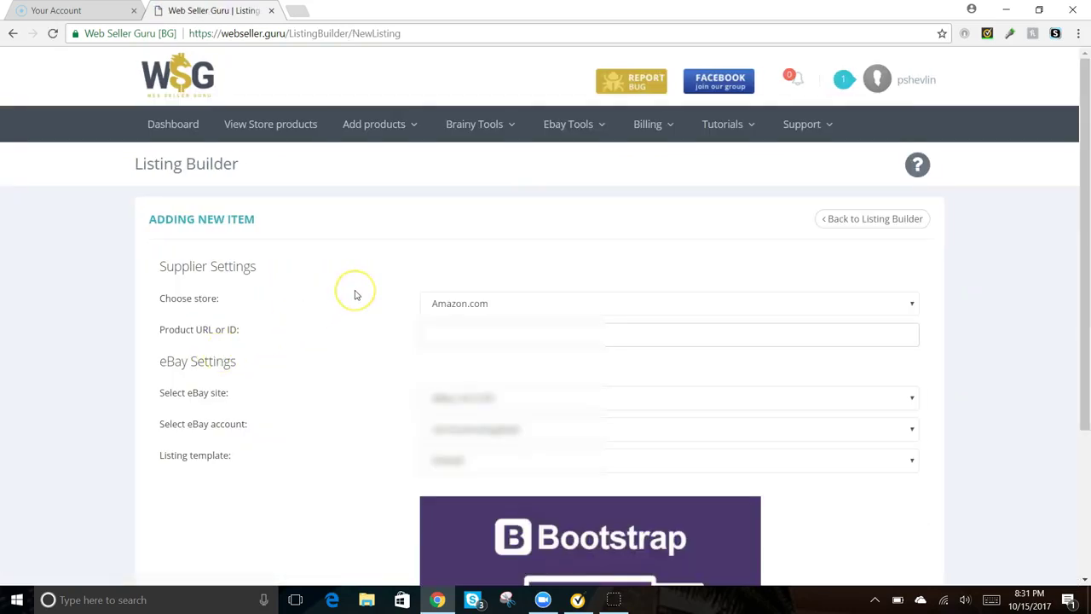
pyautogui.scroll(-1, 356, 294)
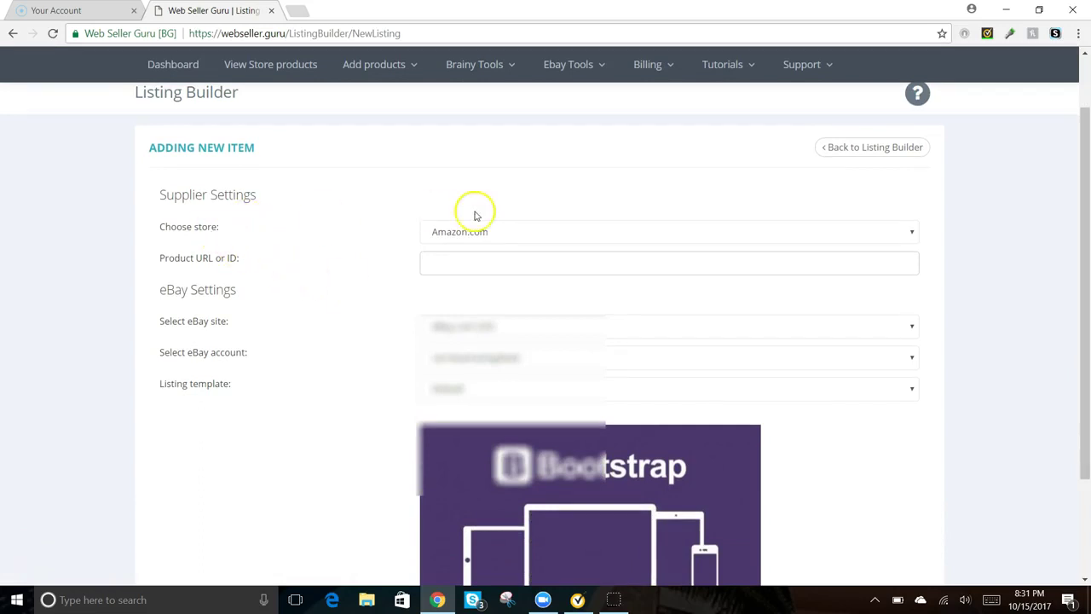
# - Look through the supplier stores available for the new listing, keeping Amazon.com as the chosen store
pyautogui.click(497, 236)
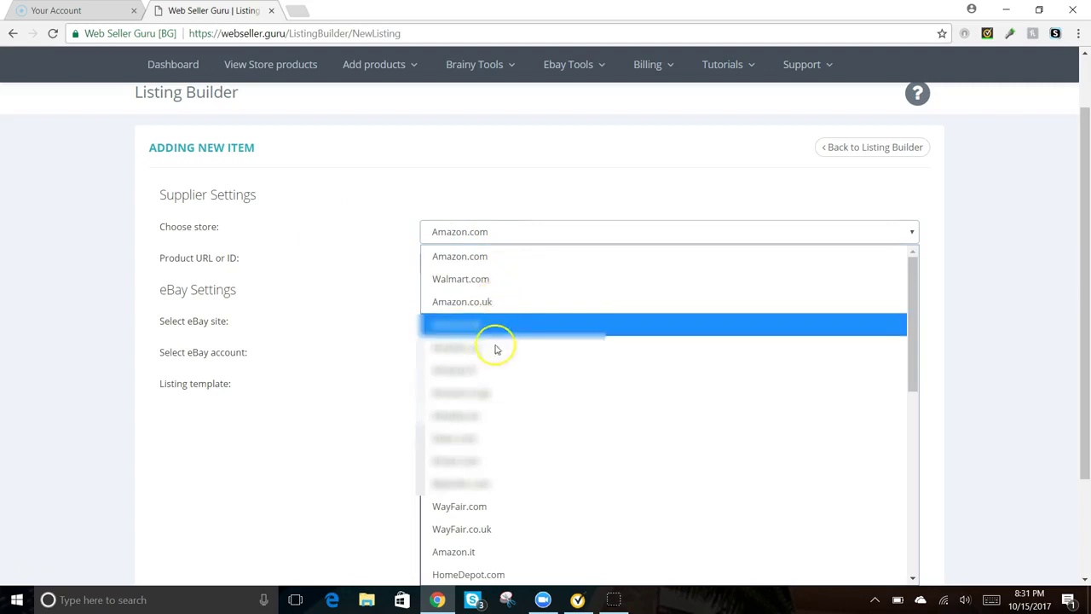
pyautogui.scroll(-3, 504, 406)
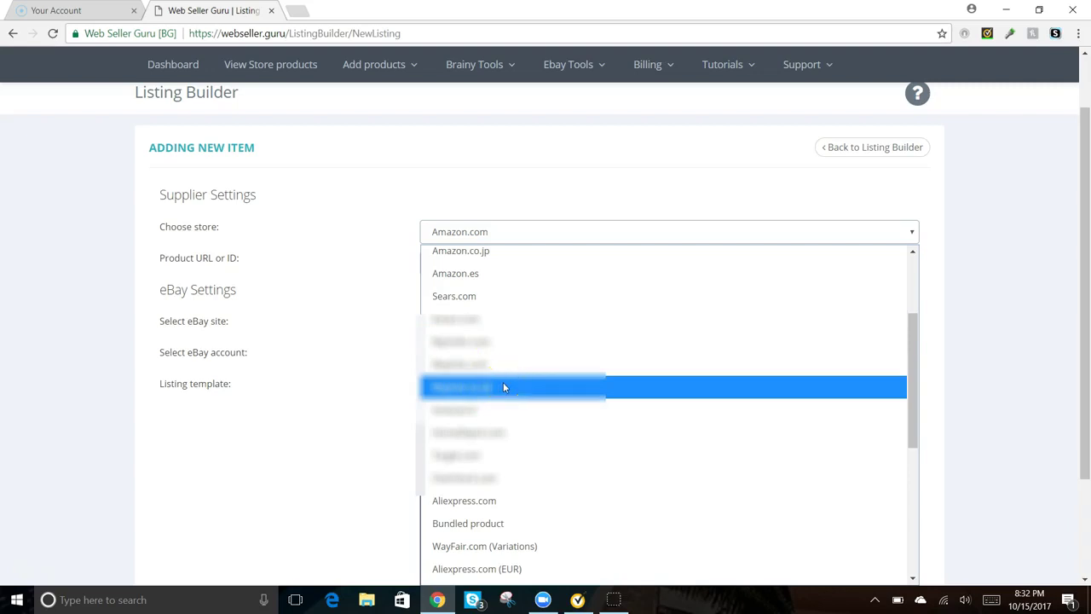
pyautogui.scroll(-2, 503, 387)
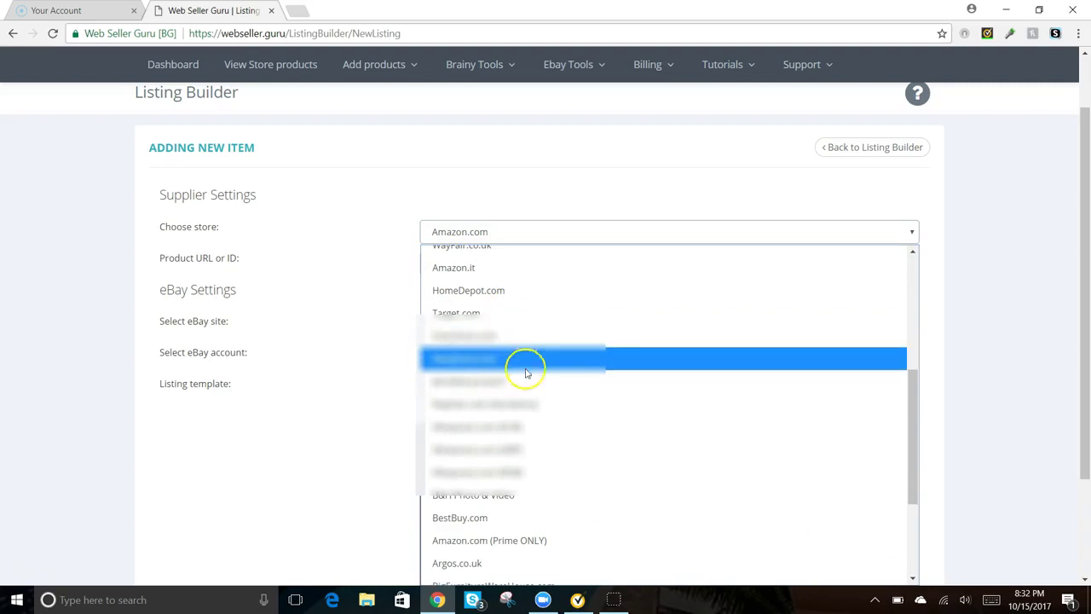
pyautogui.scroll(-2, 520, 370)
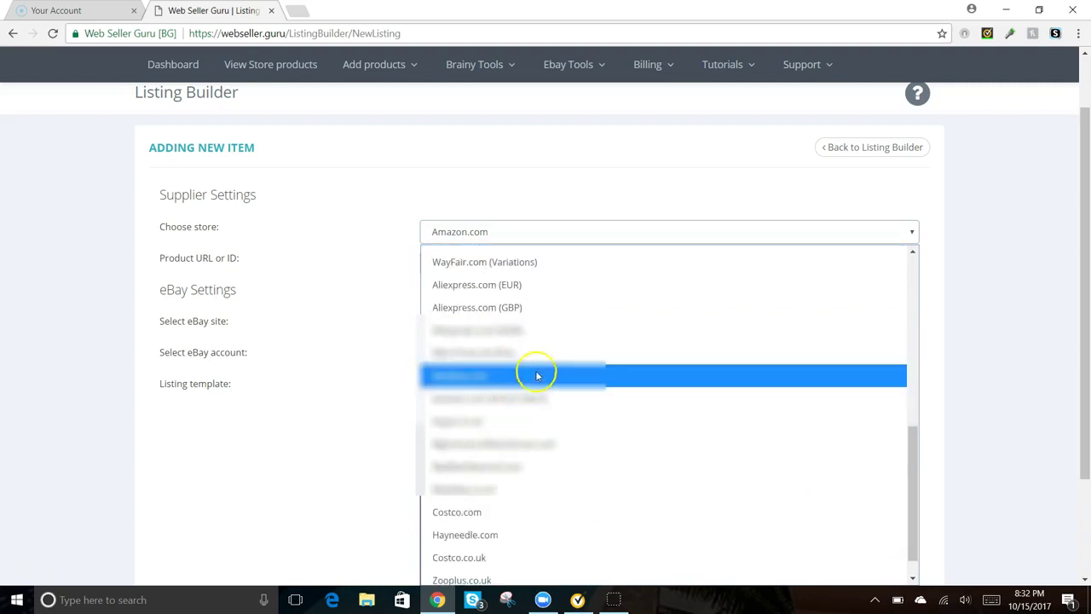
pyautogui.scroll(-1, 543, 365)
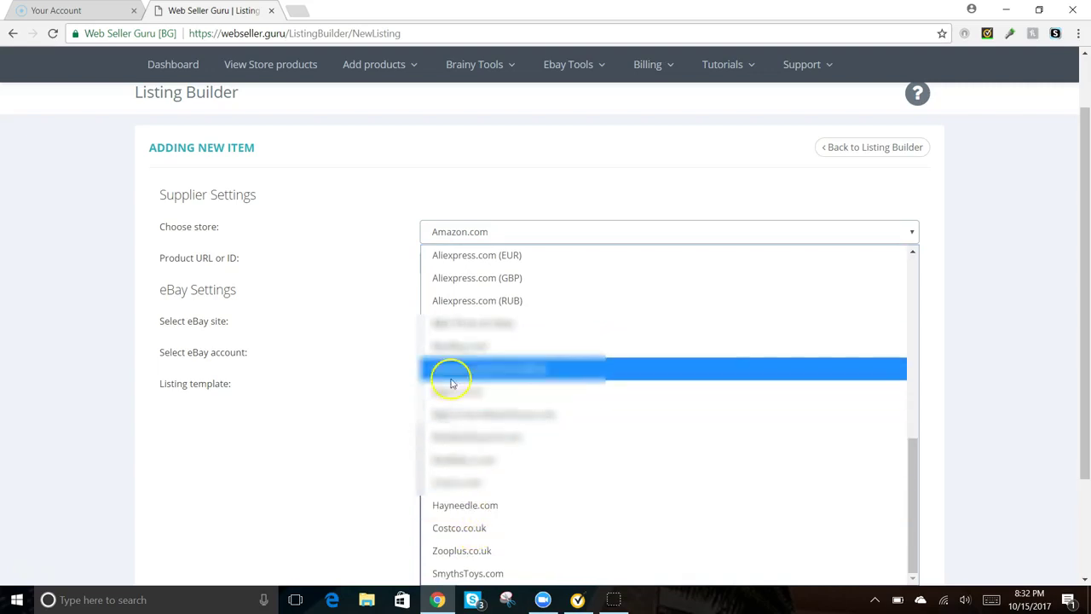
pyautogui.click(393, 354)
pyautogui.scroll(1, 401, 341)
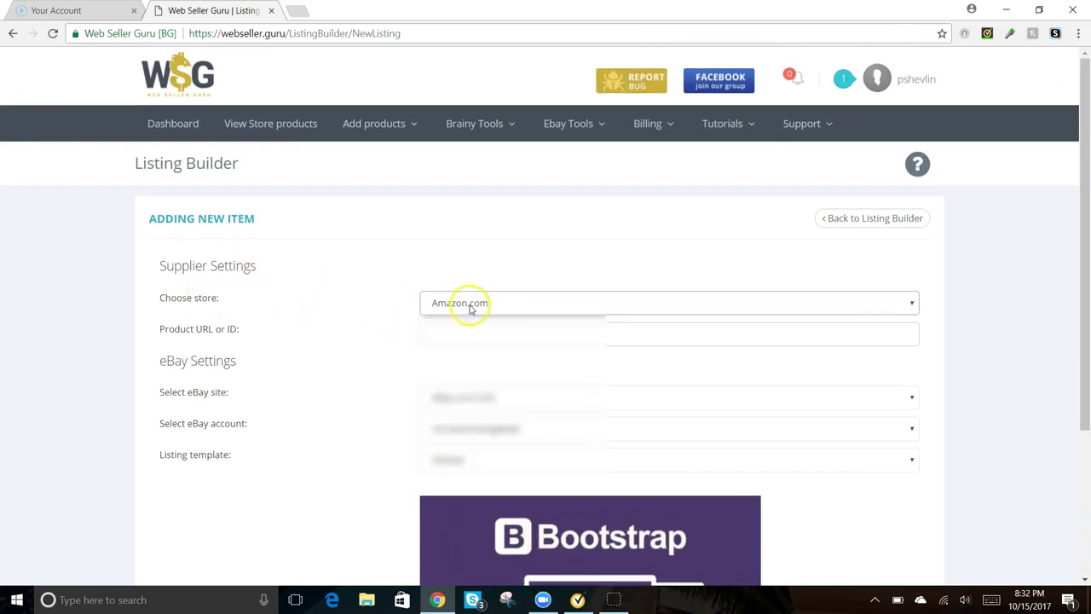
# - Open Amazon in a new browser tab and search for bluetooth headphones
pyautogui.click(451, 331)
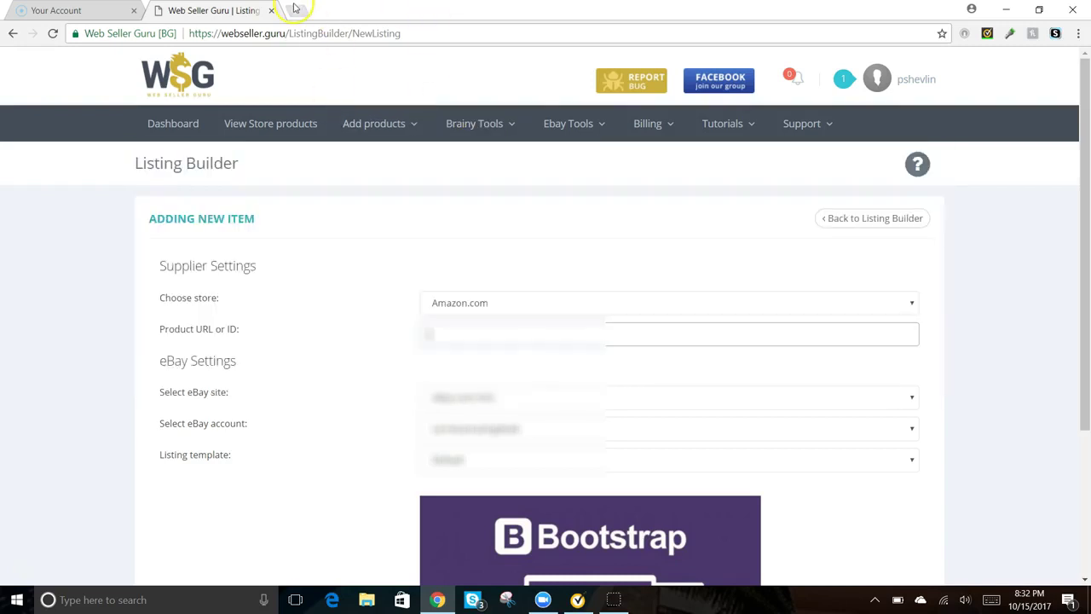
pyautogui.click(294, 7)
pyautogui.write('ama')
pyautogui.press('Return')
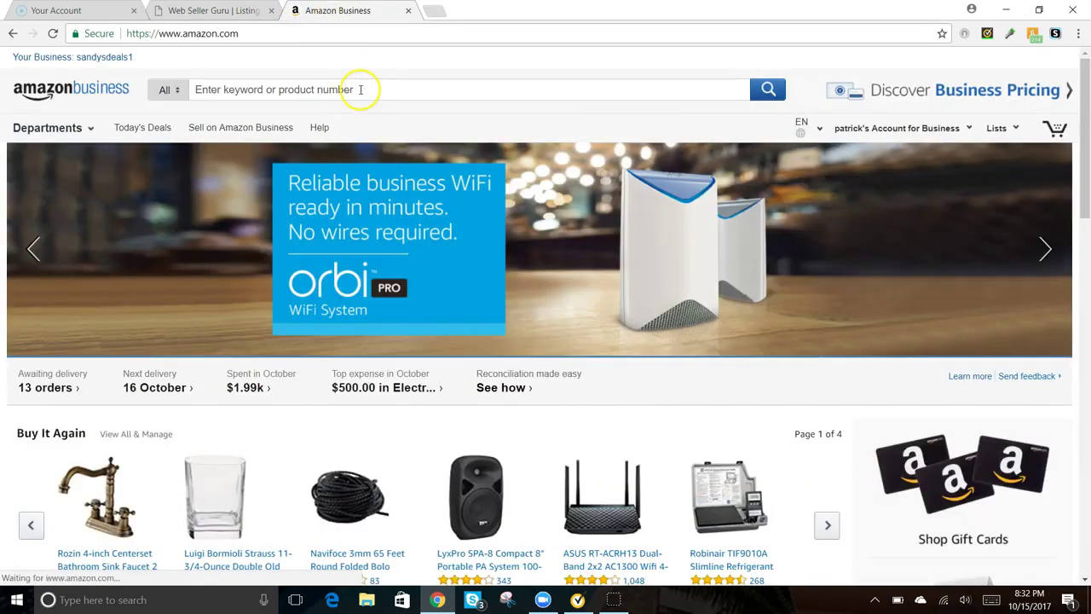
pyautogui.click(360, 89)
pyautogui.write('bluetoo')
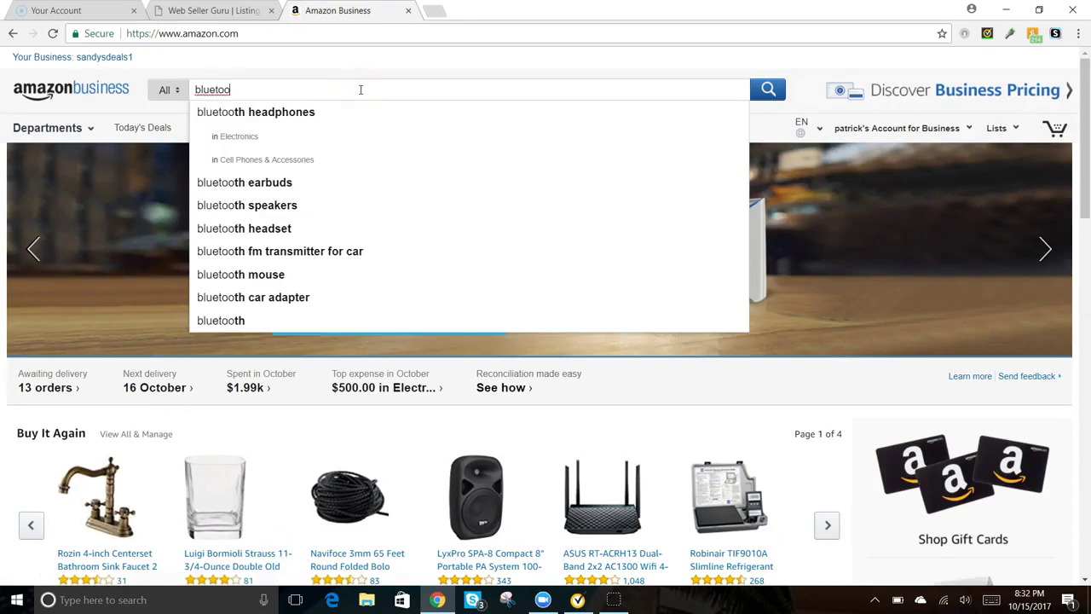
pyautogui.click(316, 111)
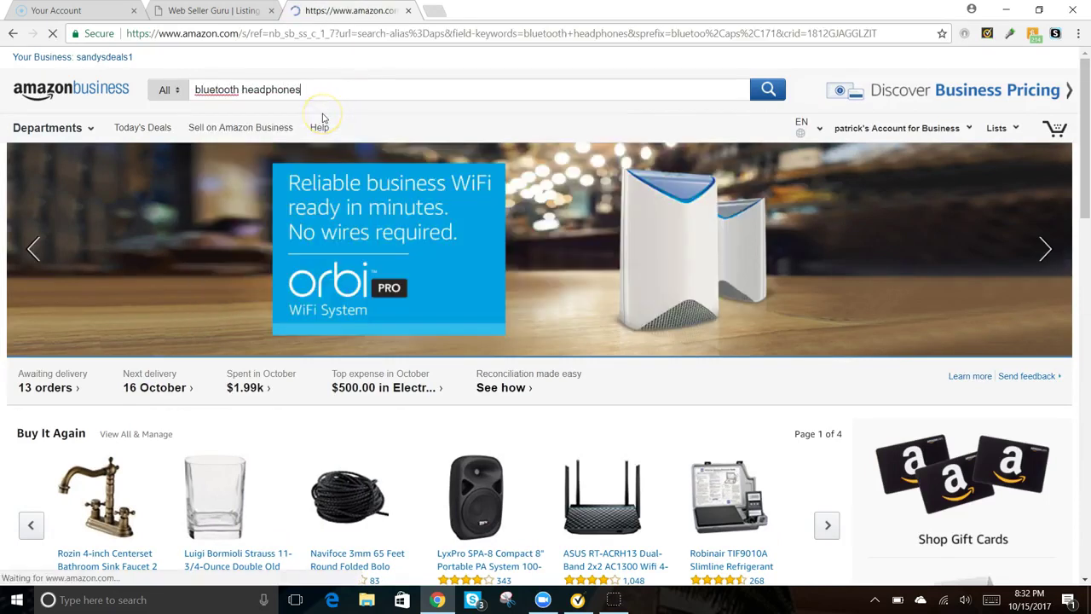
# - Open the best-selling Mpow Bluetooth Headphones Over Ear product page and copy its product ID from the page address
pyautogui.scroll(-4, 366, 195)
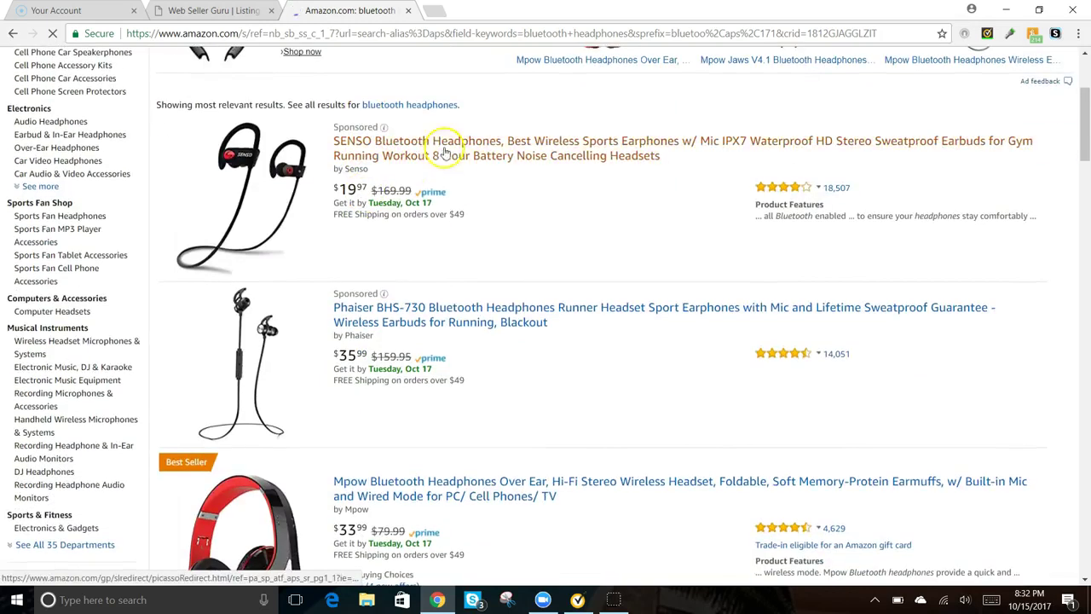
pyautogui.scroll(-2, 443, 214)
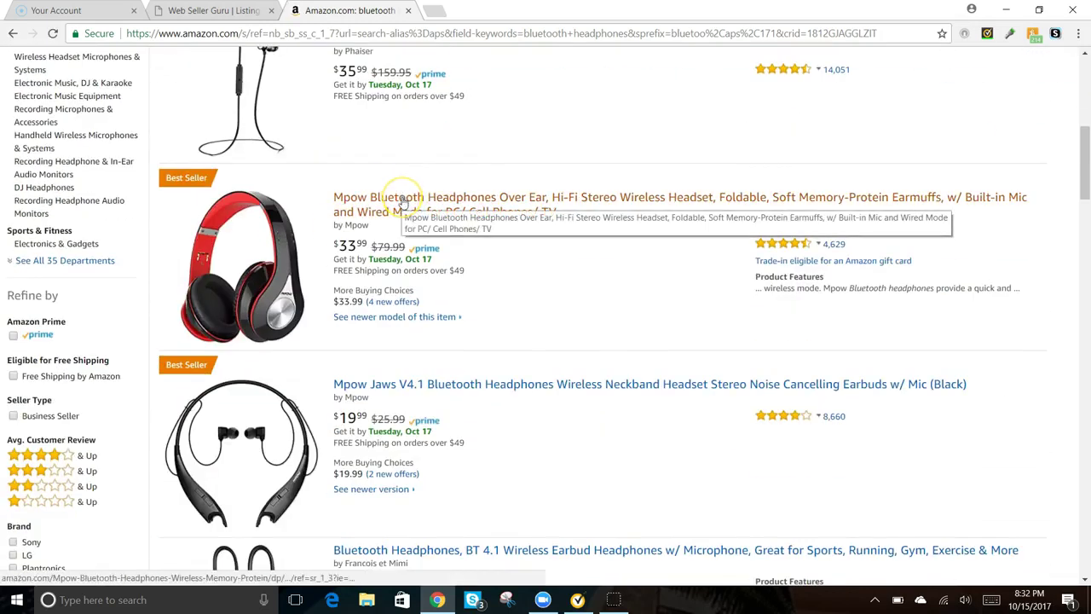
pyautogui.click(404, 201)
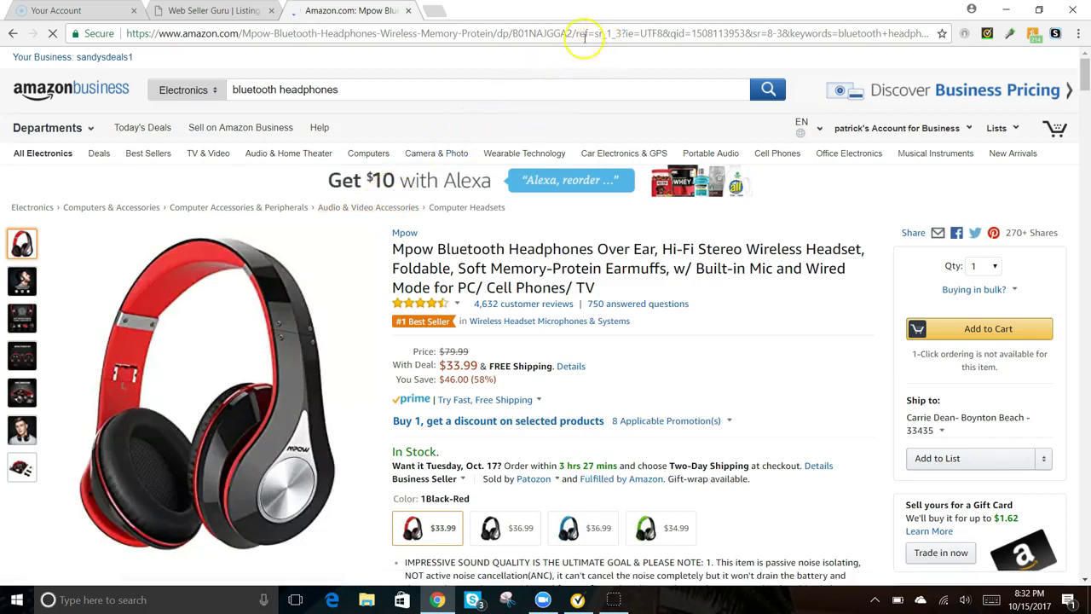
pyautogui.doubleClick(545, 34)
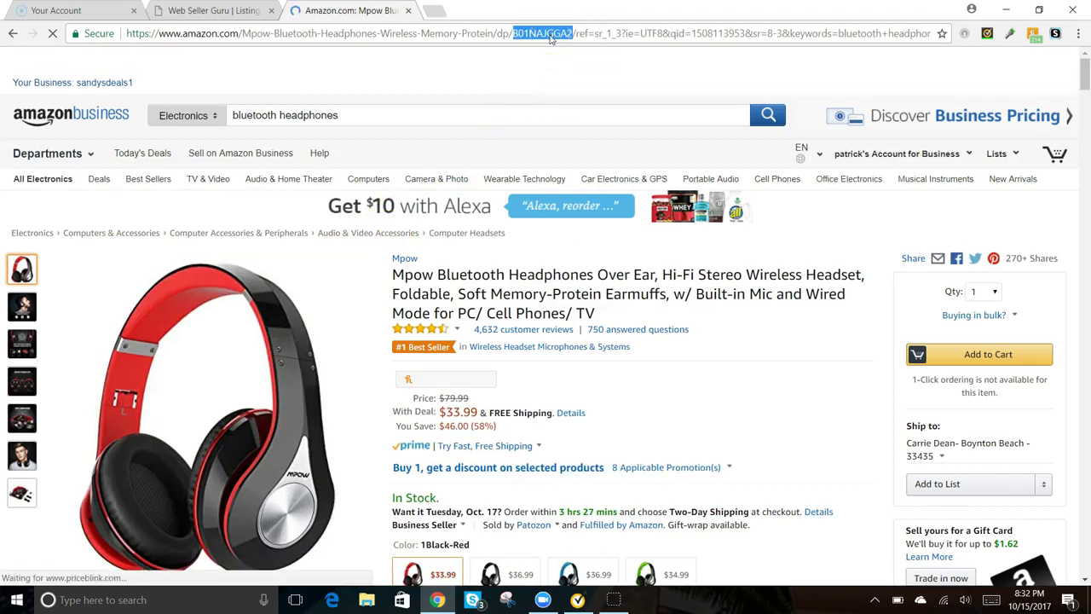
# - Examine the ASIN entry in the product information of the Mpow headphones page
pyautogui.scroll(-20, 451, 273)
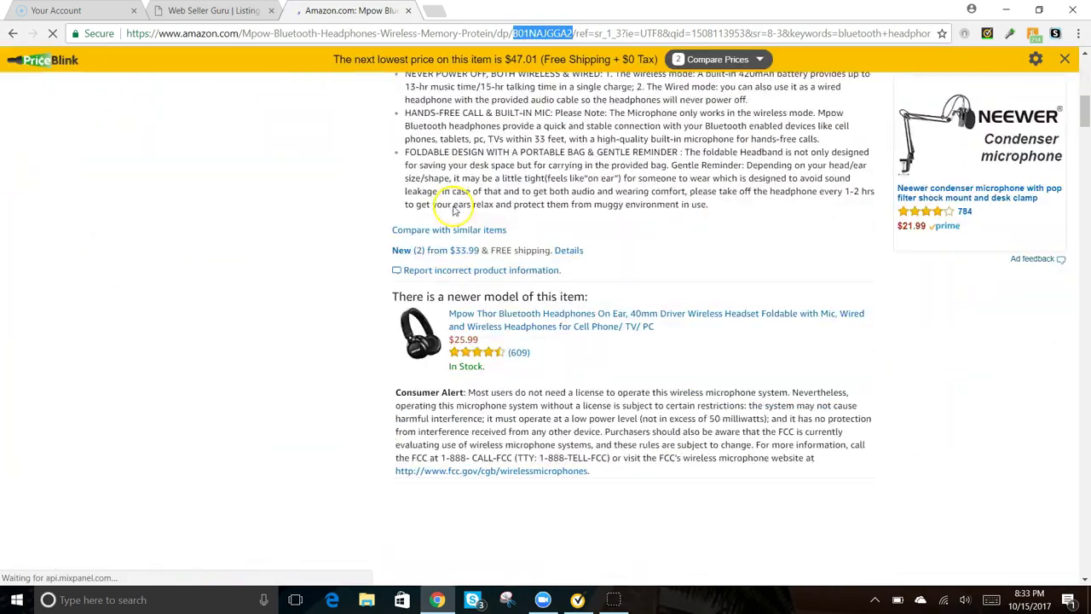
pyautogui.scroll(-15, 358, 247)
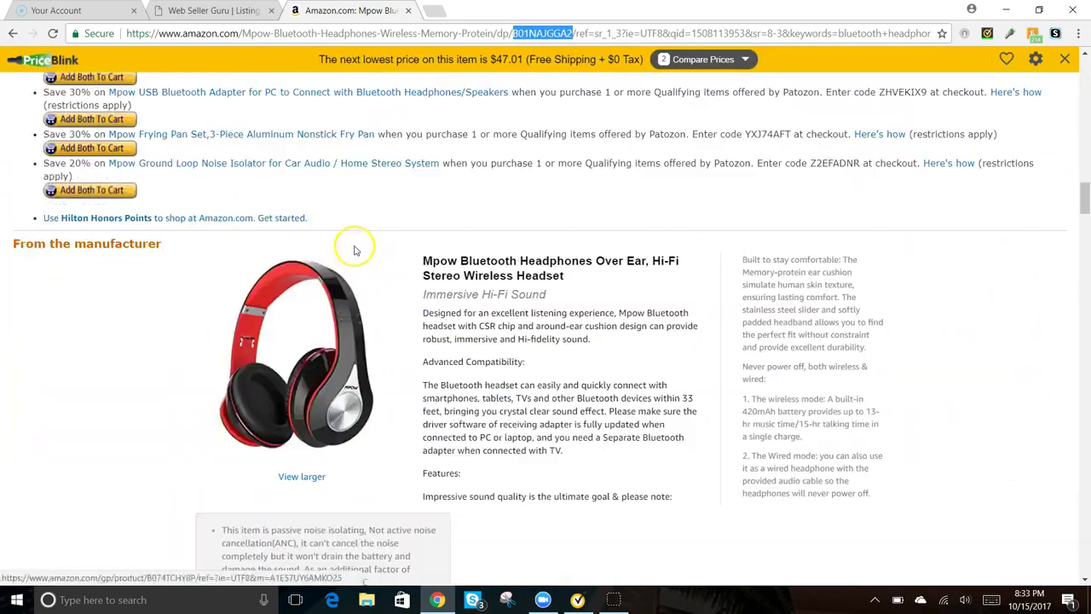
pyautogui.scroll(-15, 357, 245)
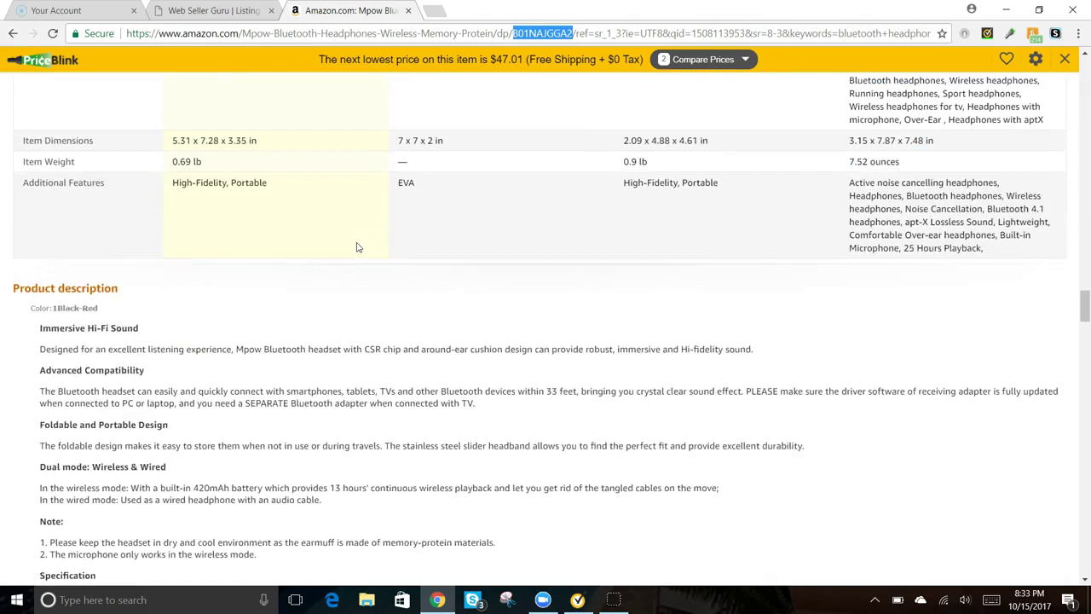
pyautogui.scroll(-3, 357, 247)
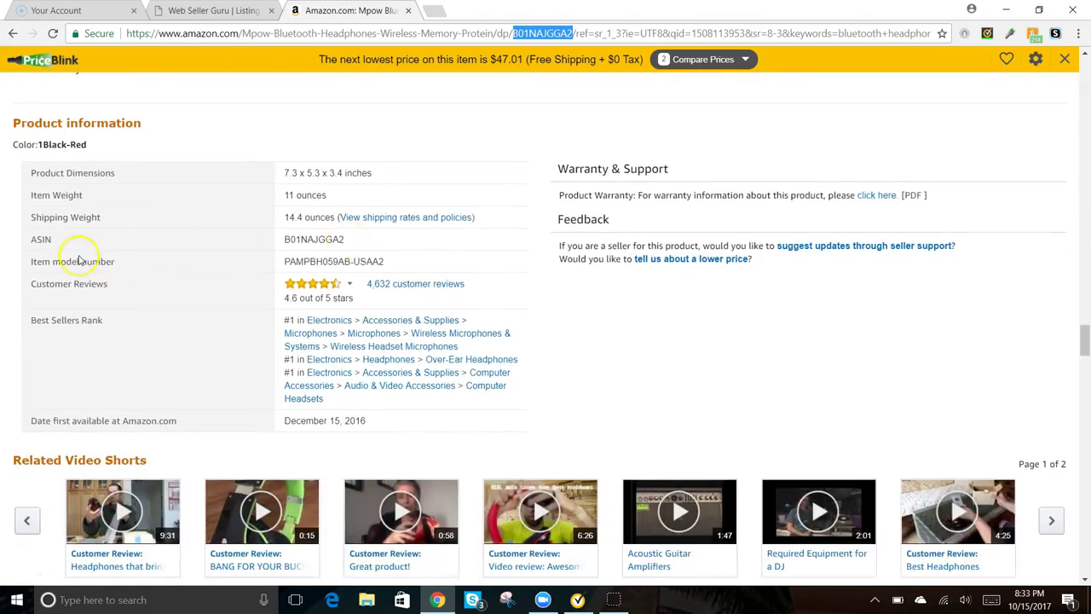
pyautogui.moveTo(52, 240); pyautogui.dragTo(32, 240)
# - Return to the Listing Builder, paste B01NAJGGA2 as the product ID, and proceed to the listing details
pyautogui.click(213, 10)
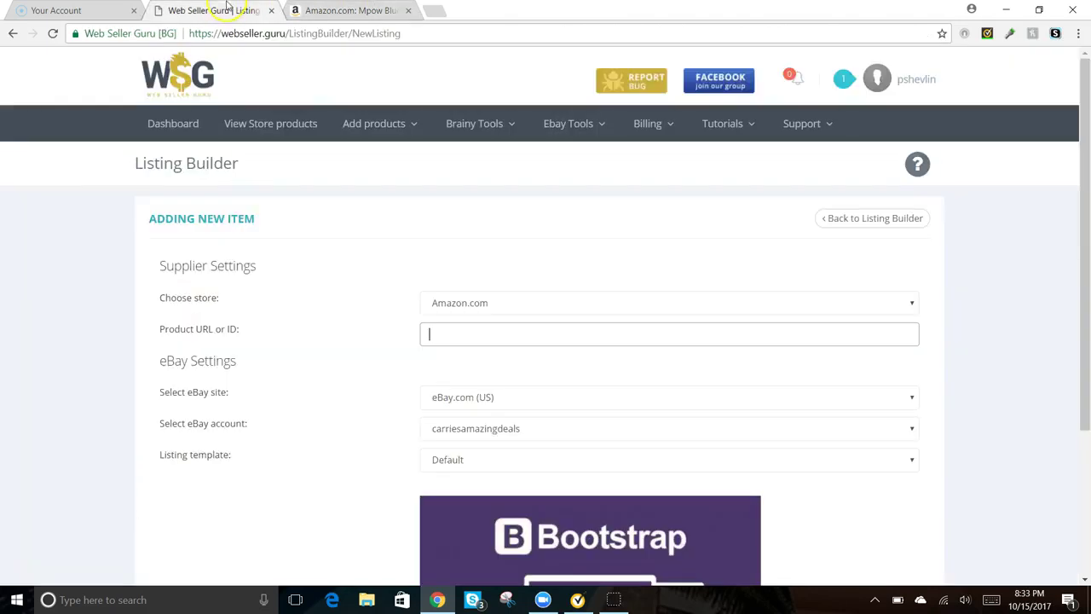
pyautogui.rightClick(445, 339)
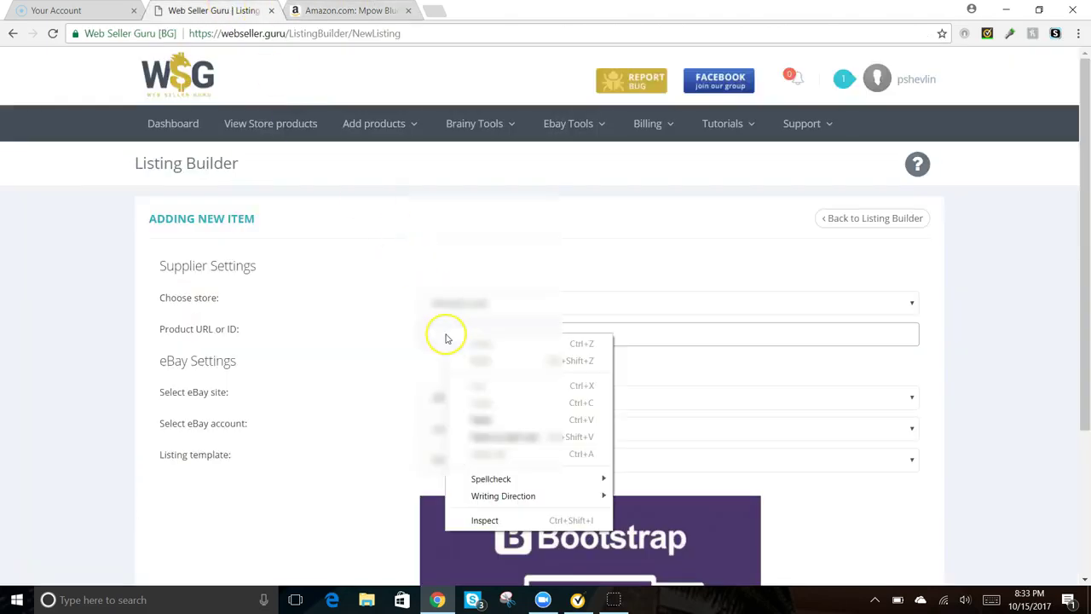
pyautogui.click(478, 420)
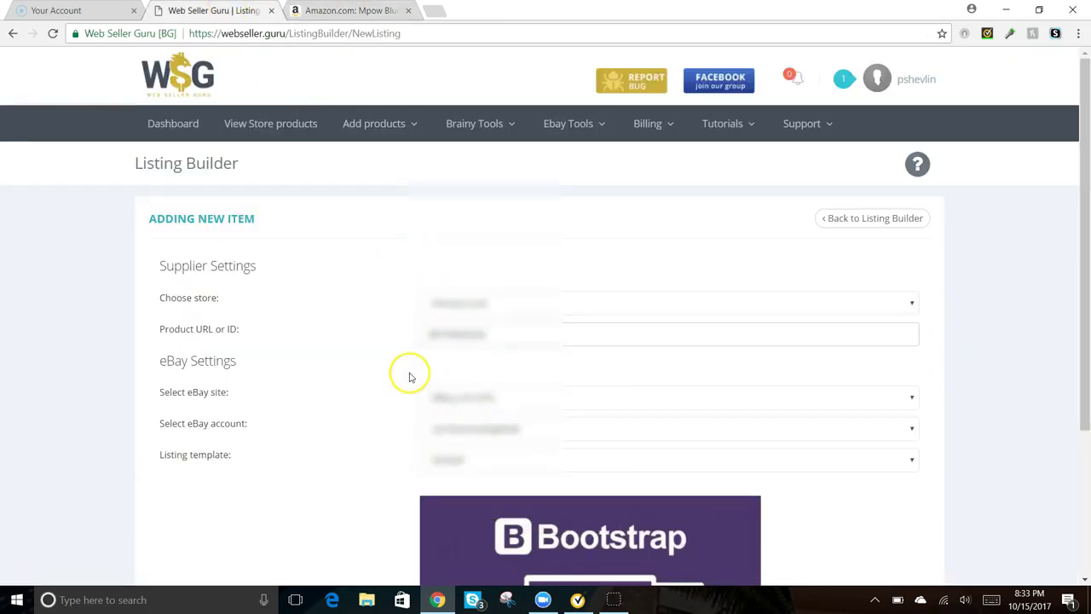
pyautogui.scroll(-1, 409, 377)
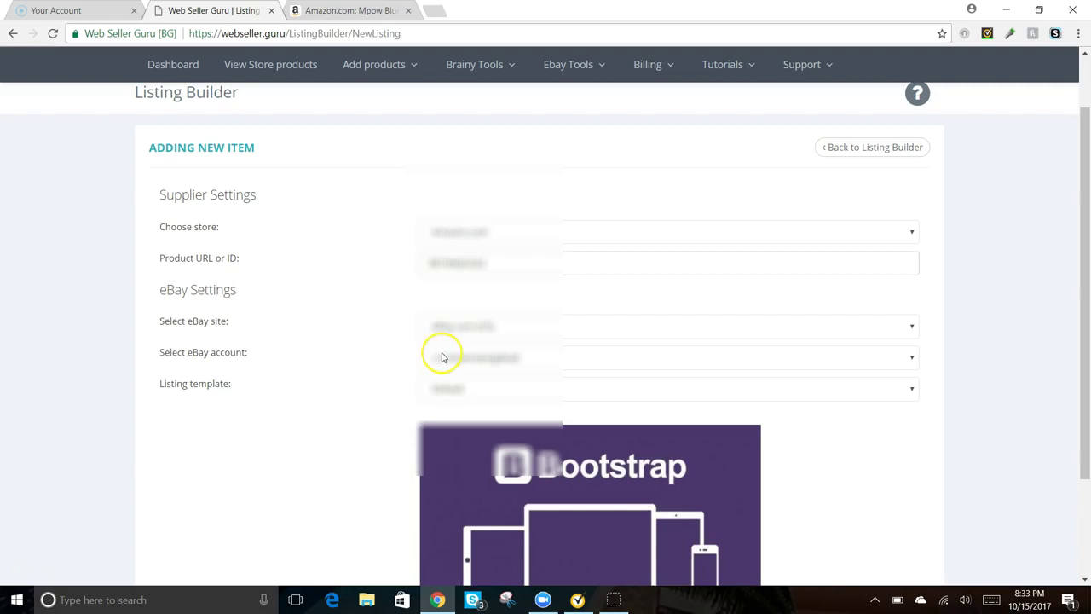
pyautogui.scroll(-3, 440, 353)
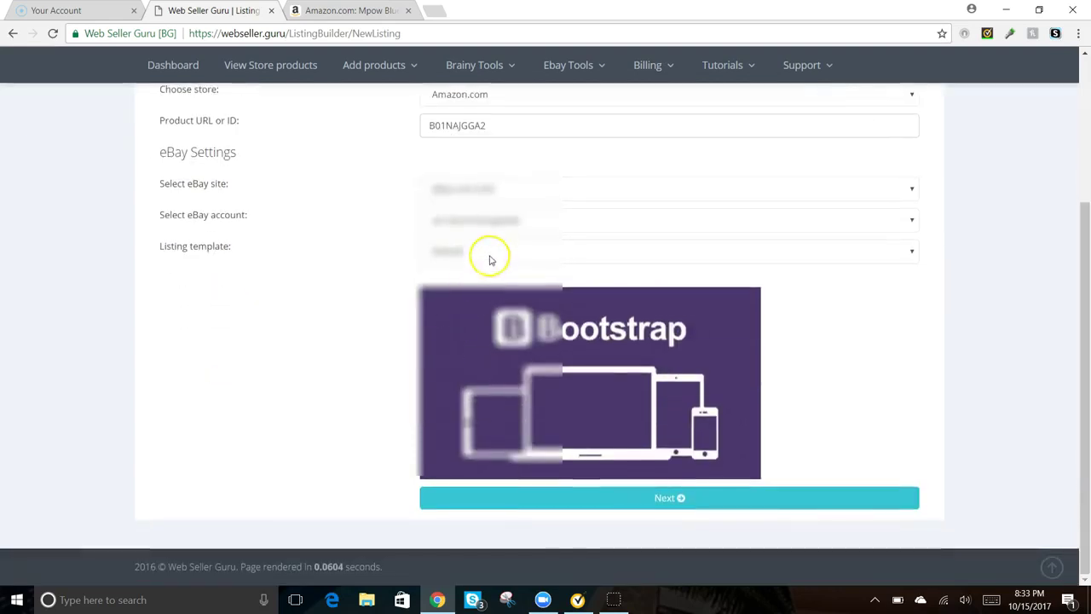
pyautogui.click(680, 503)
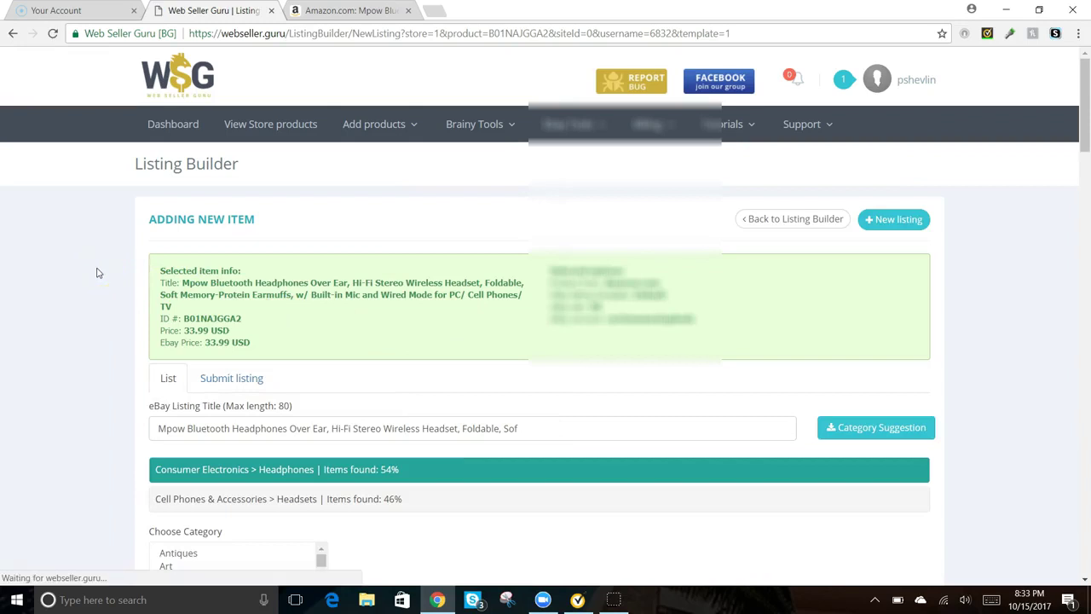
# - Edit the eBay listing title to "Bluetooth Headphones Over Ear Hi-Fi Stereo Wireless Headset Foldable Soft", without commas or the brand name
pyautogui.scroll(-2, 97, 273)
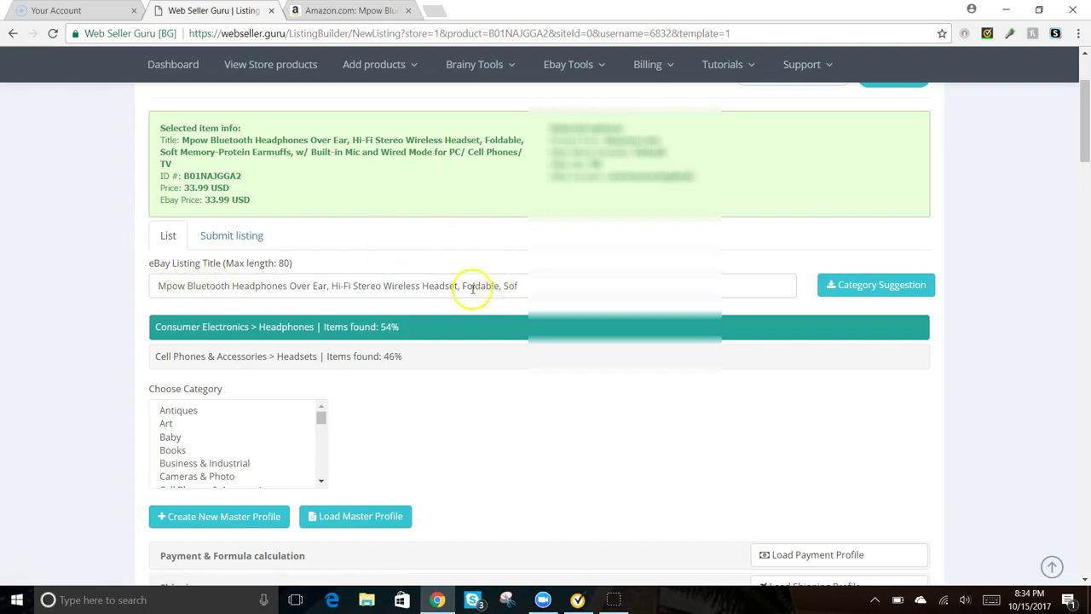
pyautogui.click(368, 287)
pyautogui.press('Delete')
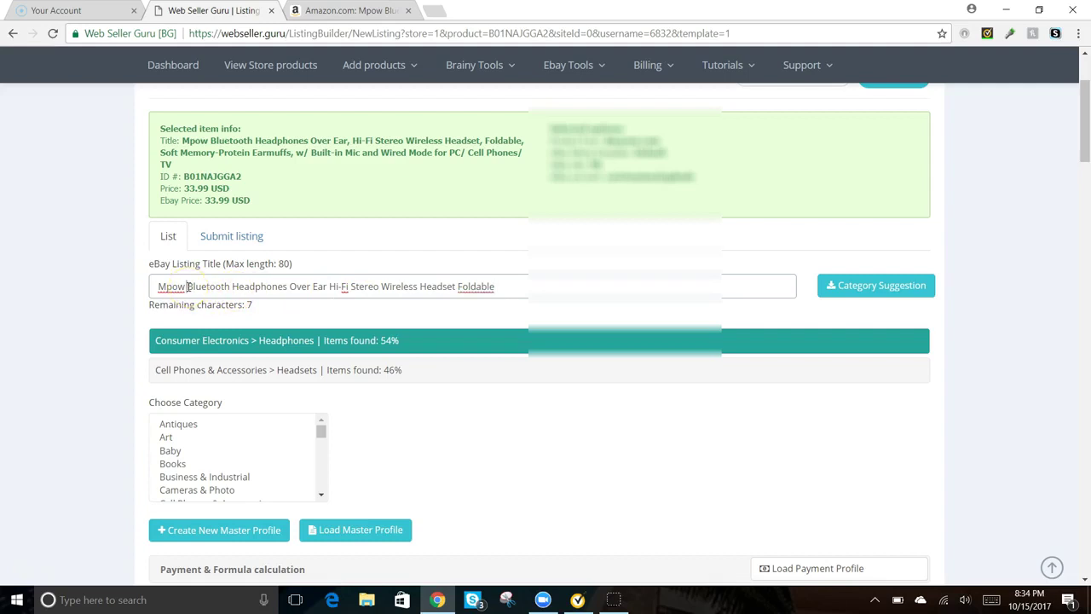
pyautogui.moveTo(176, 289); pyautogui.dragTo(147, 309)
pyautogui.press('BackSpace')
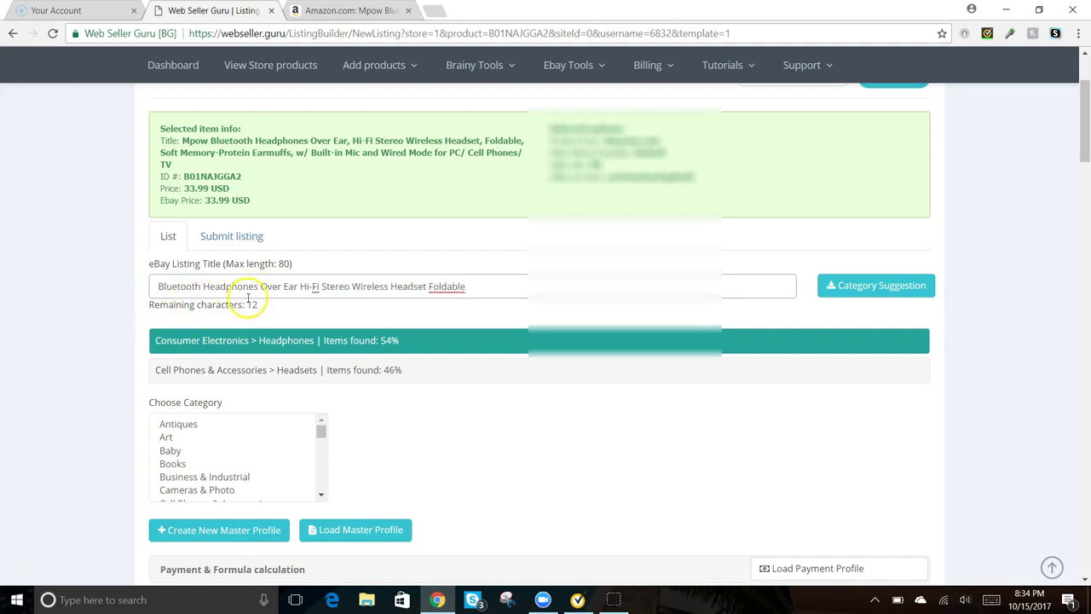
pyautogui.click(483, 293)
# - Choose the suggested category Consumer Electronics > Headphones and look through the manual category list
pyautogui.scroll(-2, 487, 321)
pyautogui.scroll(1, 503, 303)
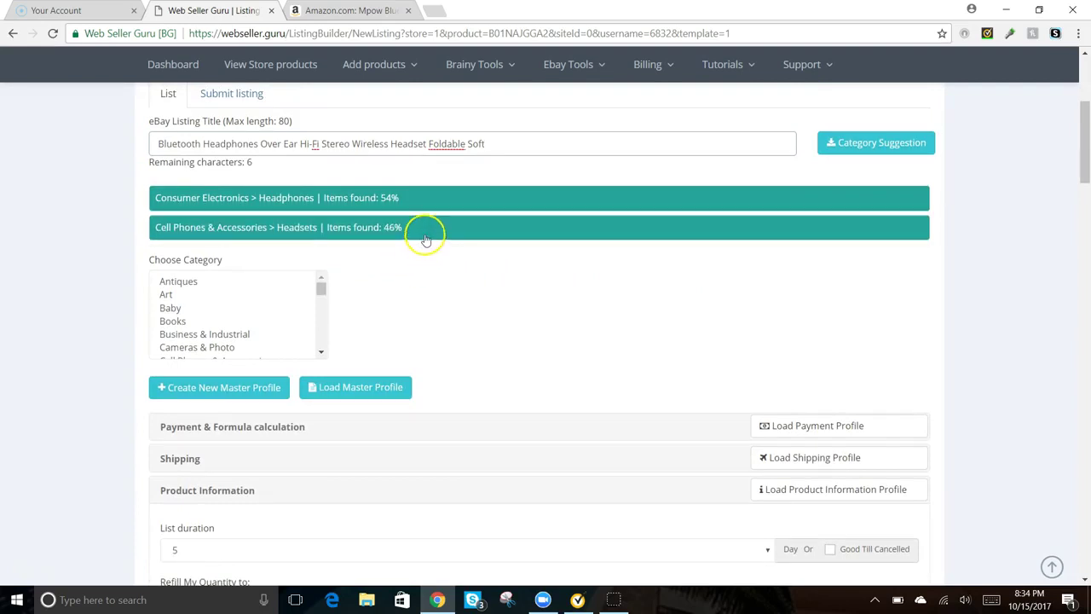
pyautogui.click(419, 206)
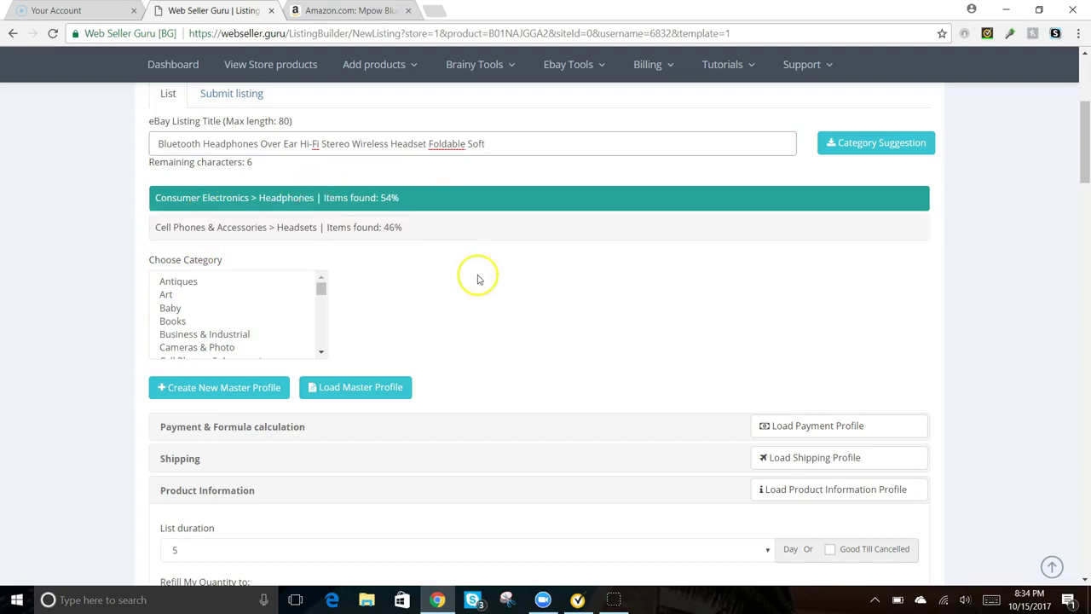
pyautogui.scroll(-1, 478, 279)
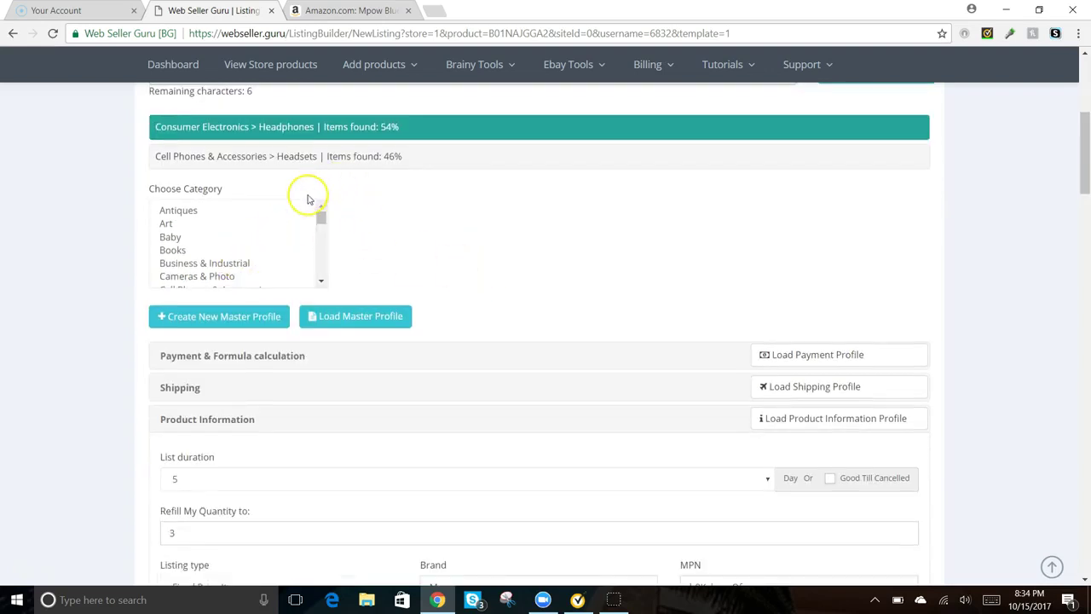
pyautogui.scroll(-1, 308, 199)
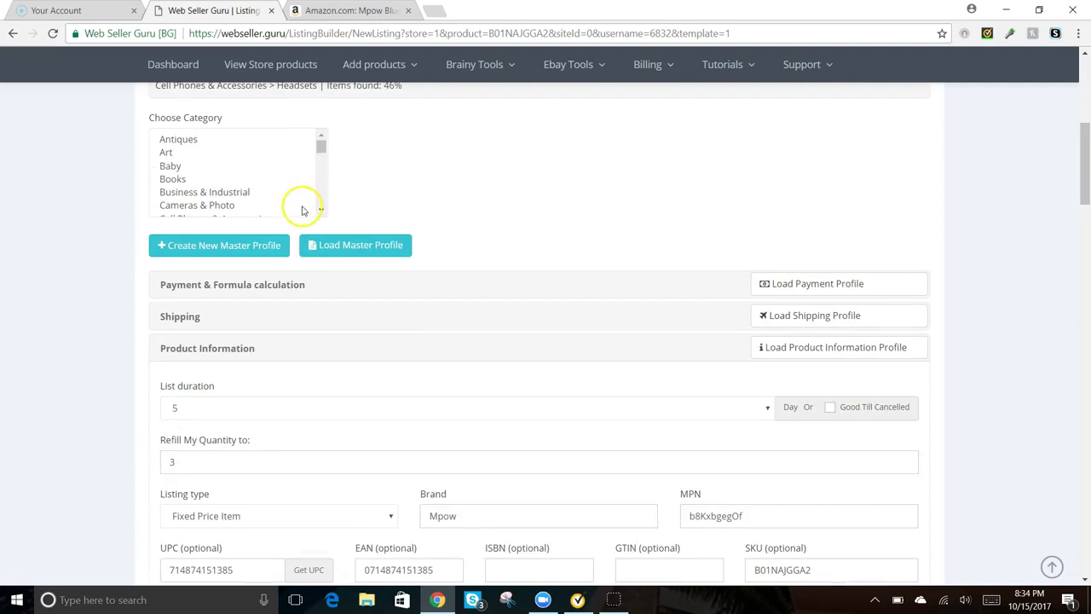
pyautogui.scroll(-2, 299, 207)
# - Link the PayPal:Immediate pay payment profile and the preselected shipping profile to the listing
pyautogui.click(260, 293)
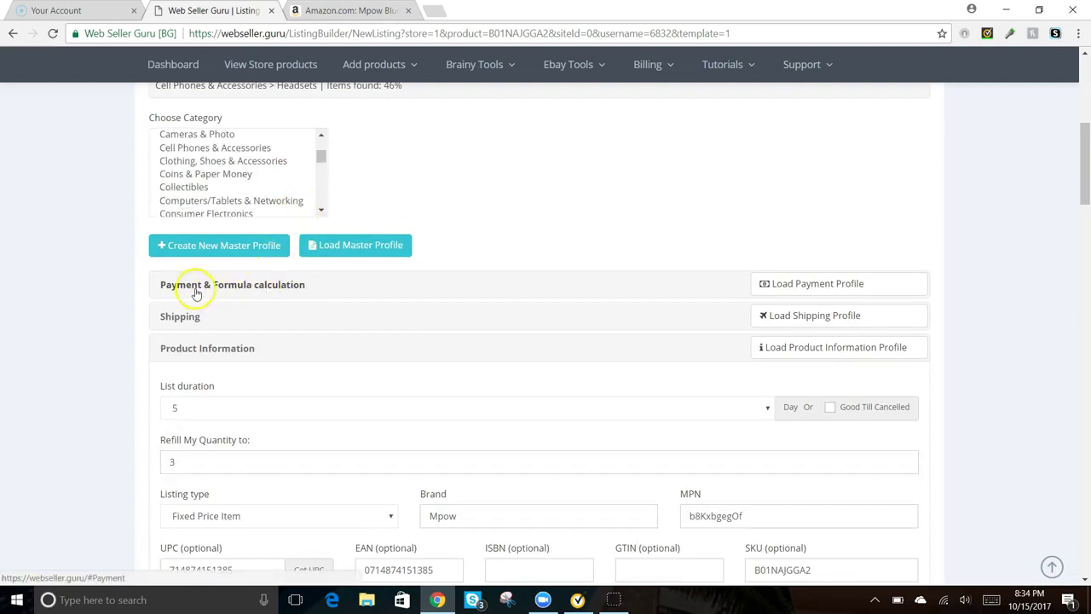
pyautogui.click(778, 285)
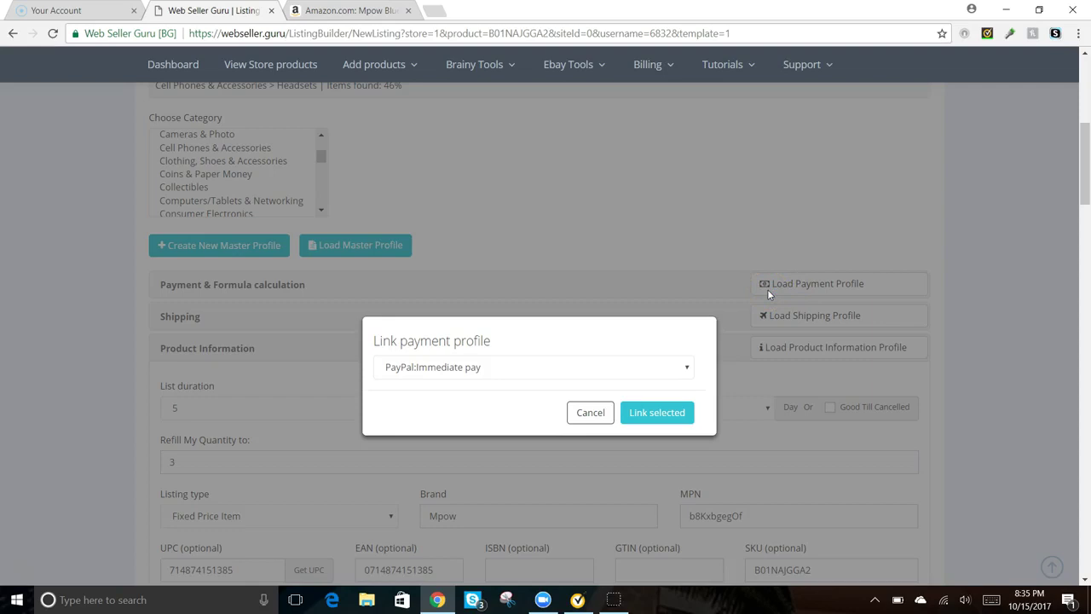
pyautogui.click(647, 411)
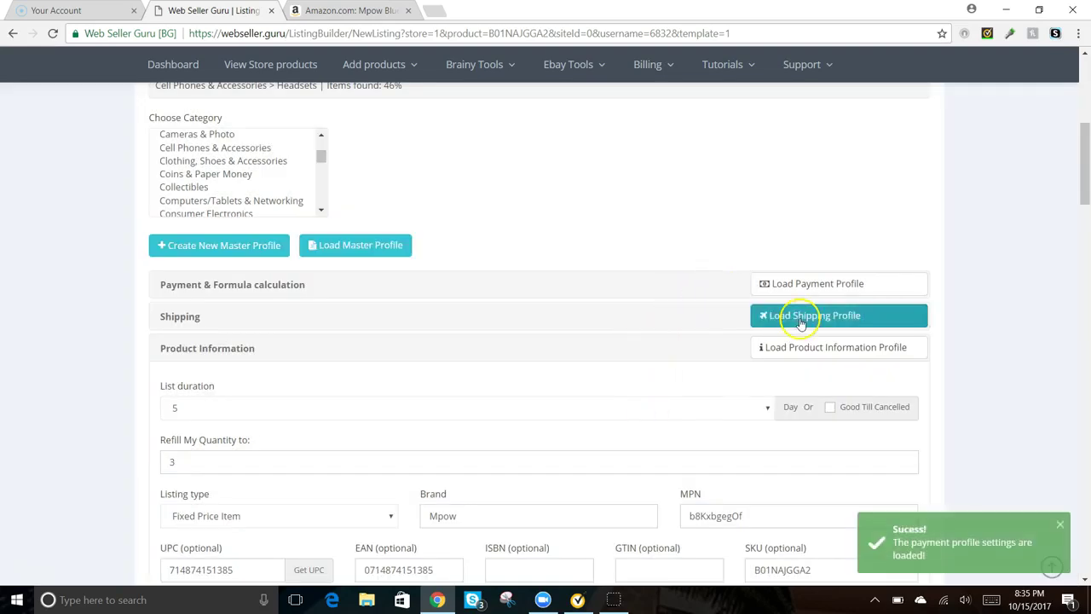
pyautogui.click(802, 317)
pyautogui.click(650, 412)
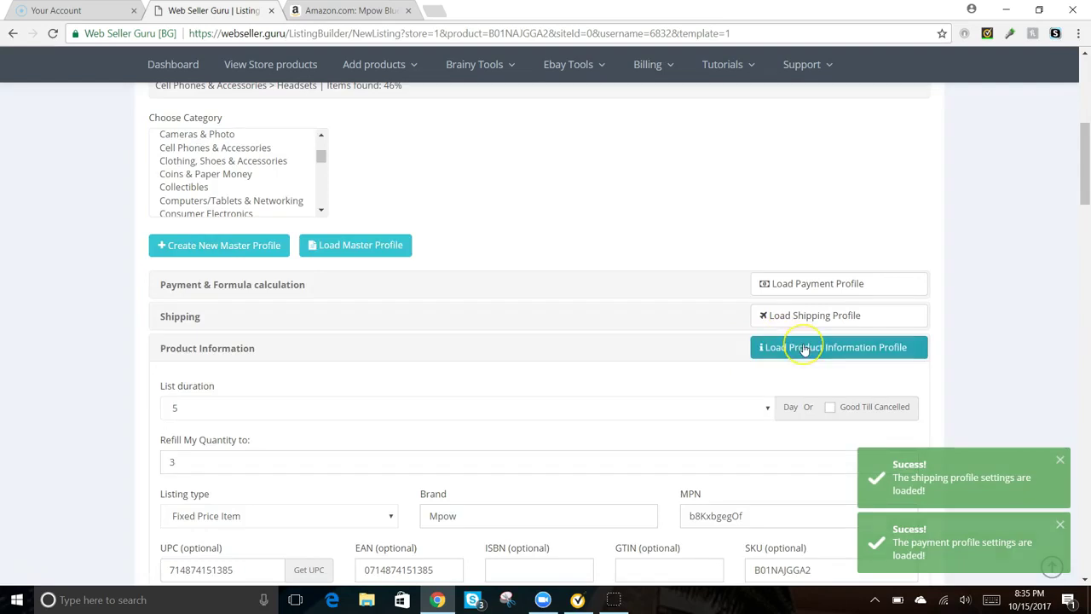
# - Set the listing duration to Good Till Cancelled and the refill quantity to 1 in the product information
pyautogui.scroll(-2, 452, 383)
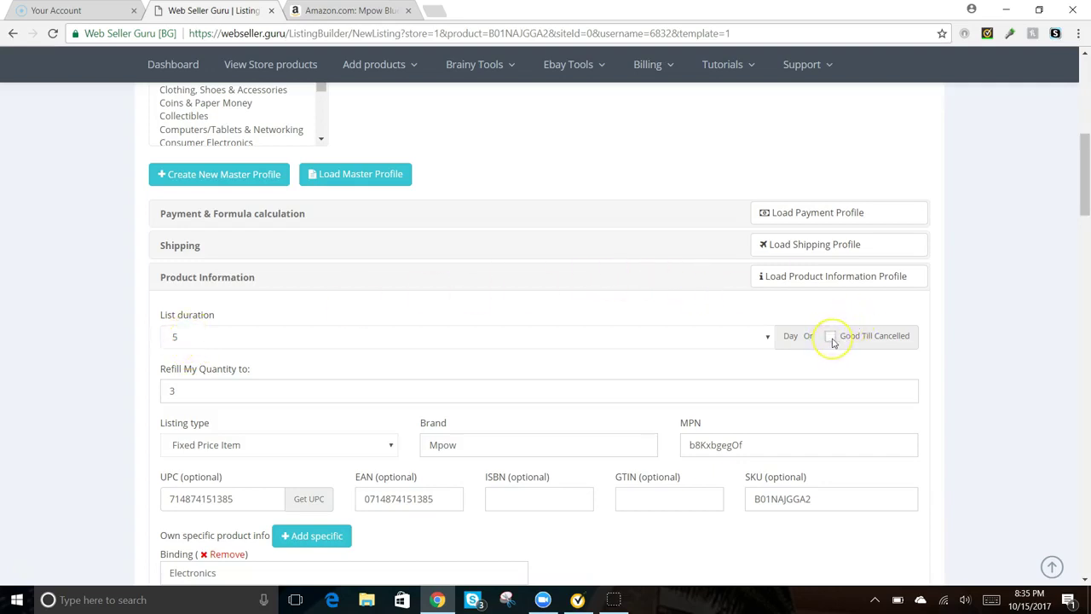
pyautogui.scroll(-2, 251, 434)
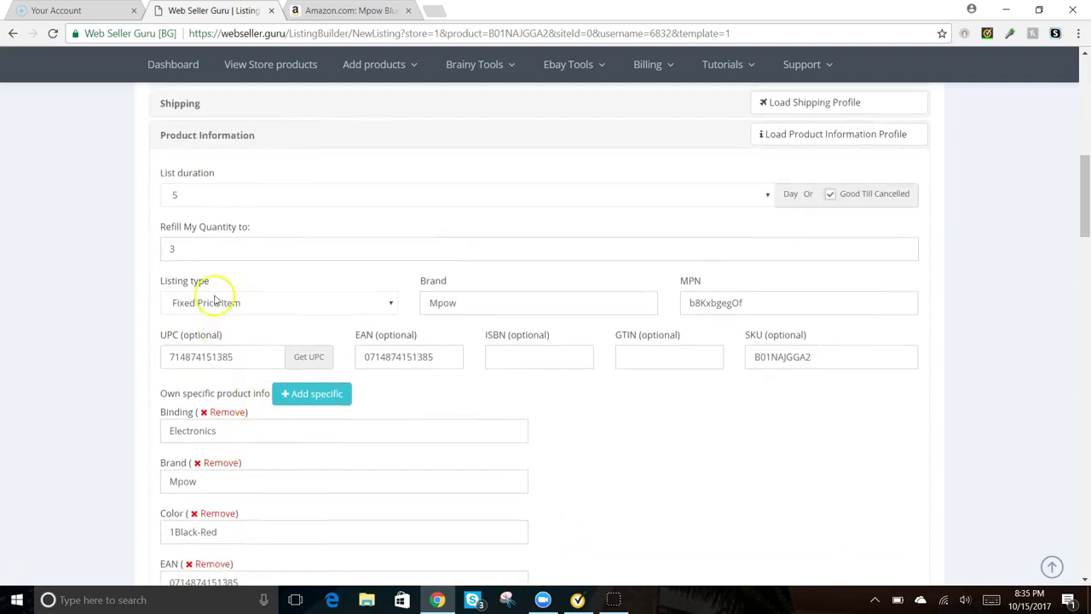
pyautogui.click(191, 248)
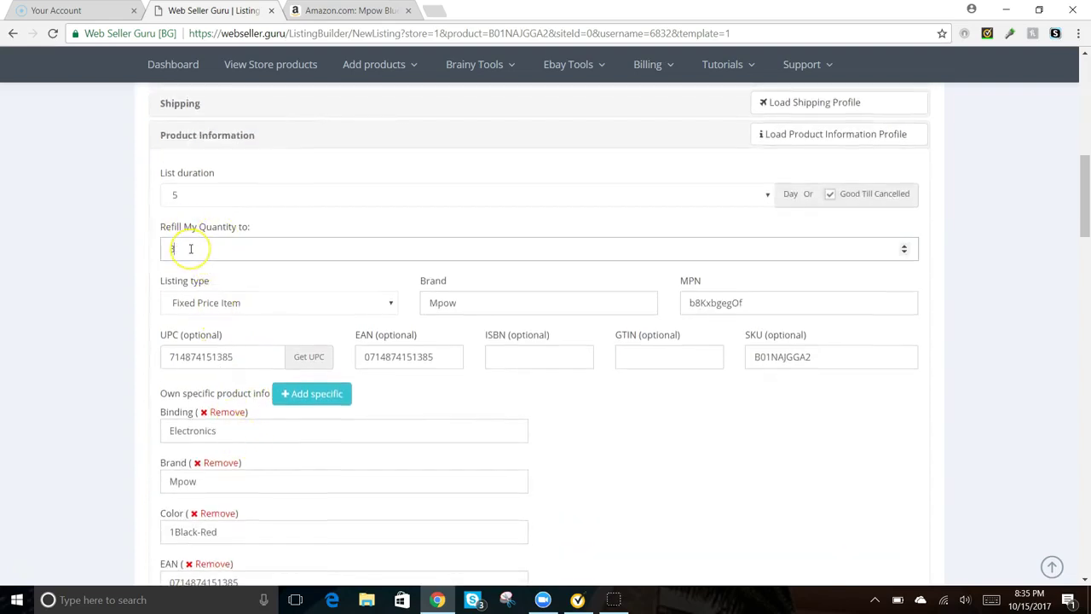
pyautogui.click(141, 238)
pyautogui.scroll(-1, 136, 238)
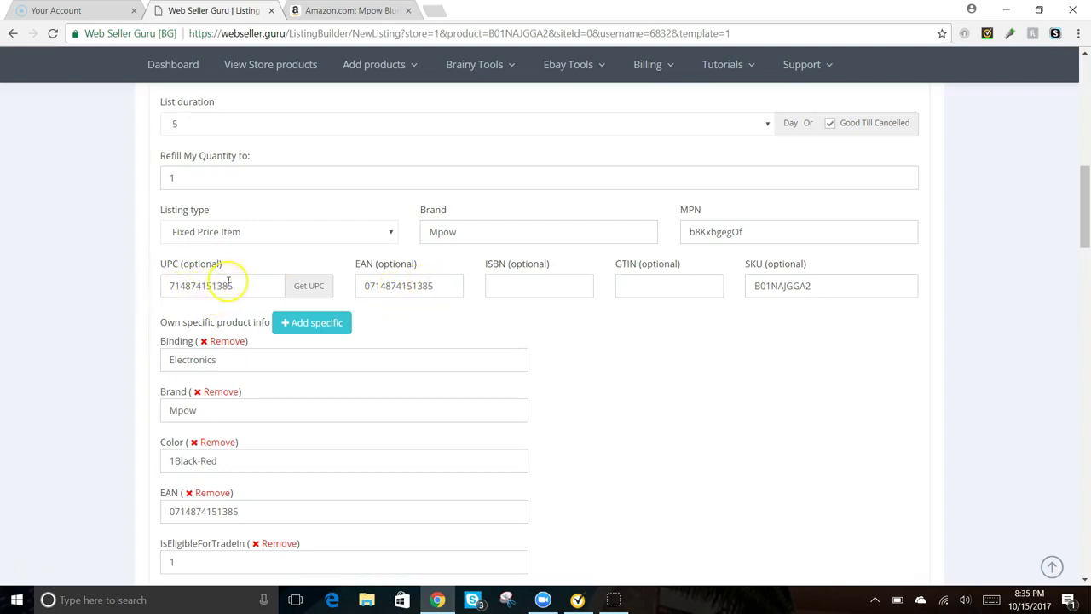
# - Link the preselected item location profile and the buyer-paid, money-back returns profile to the listing
pyautogui.scroll(-2, 156, 284)
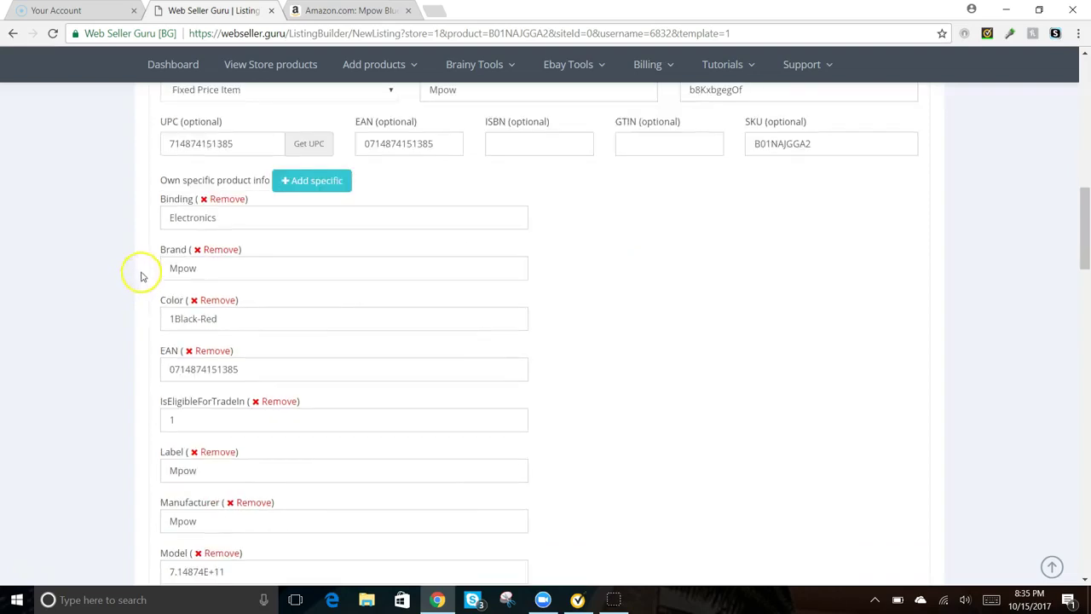
pyautogui.scroll(-7, 178, 229)
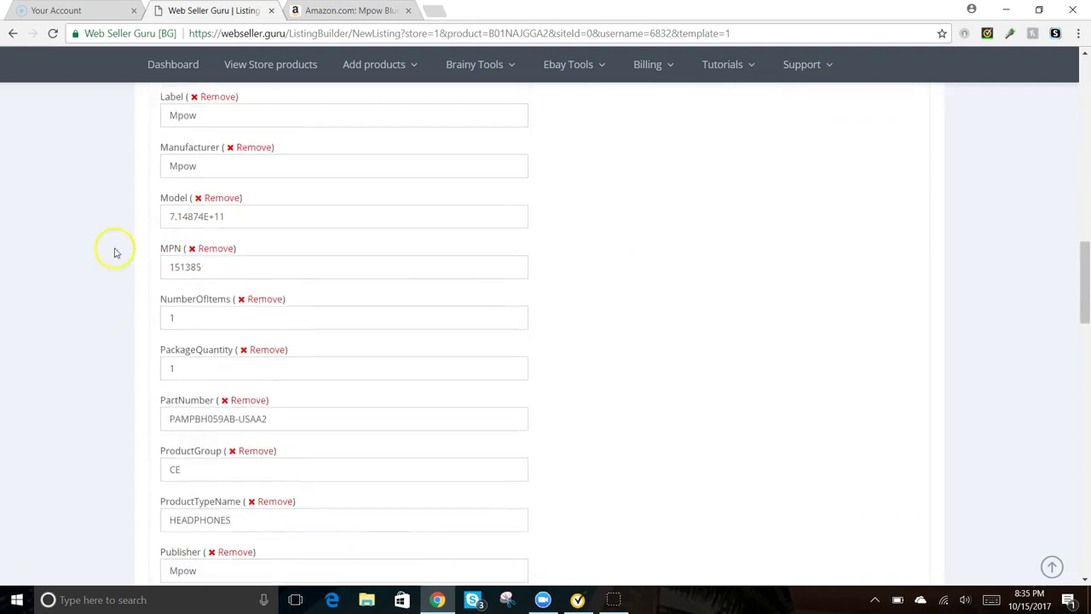
pyautogui.scroll(-3, 58, 250)
pyautogui.scroll(-3, 51, 253)
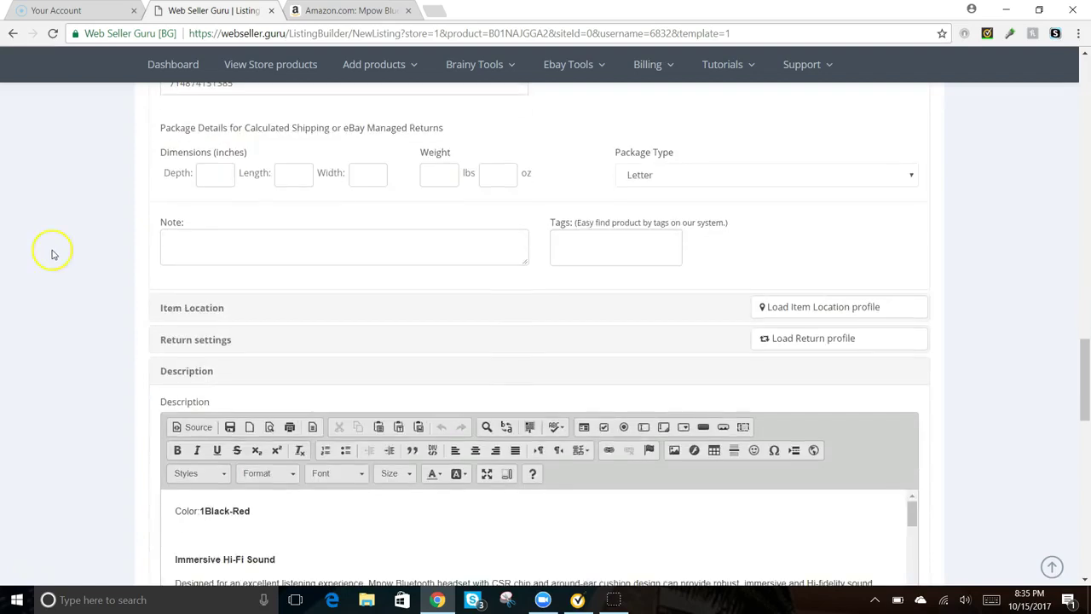
pyautogui.scroll(-1, 19, 283)
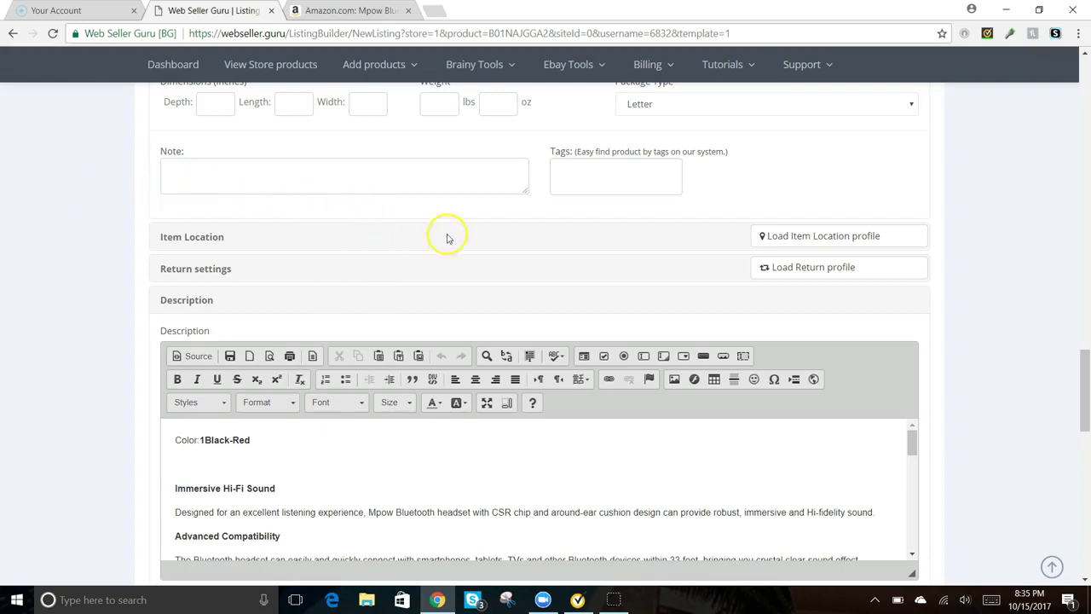
pyautogui.click(806, 240)
pyautogui.click(667, 412)
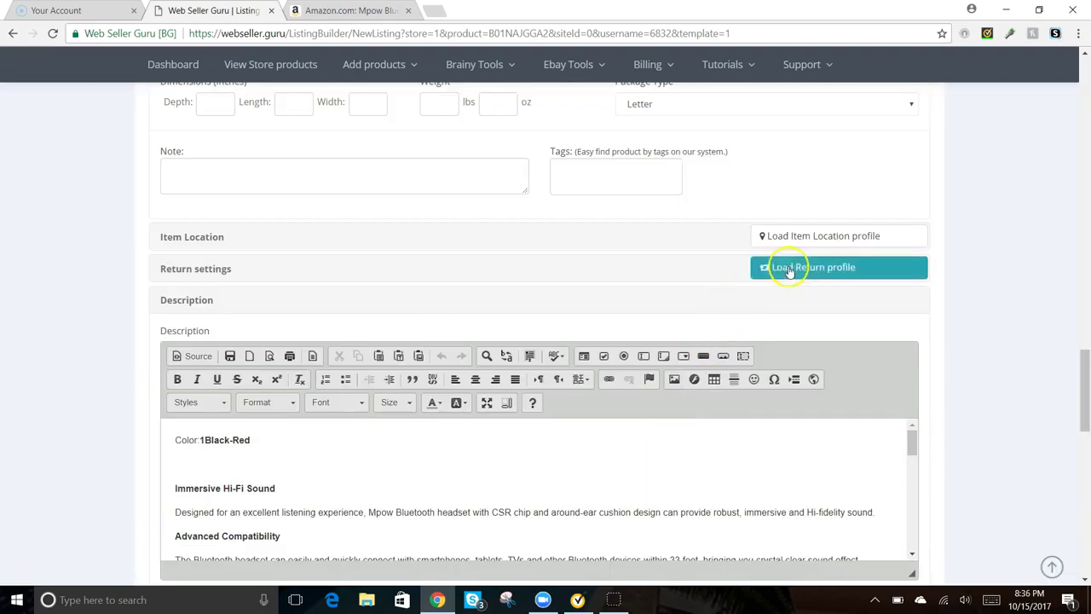
pyautogui.click(790, 269)
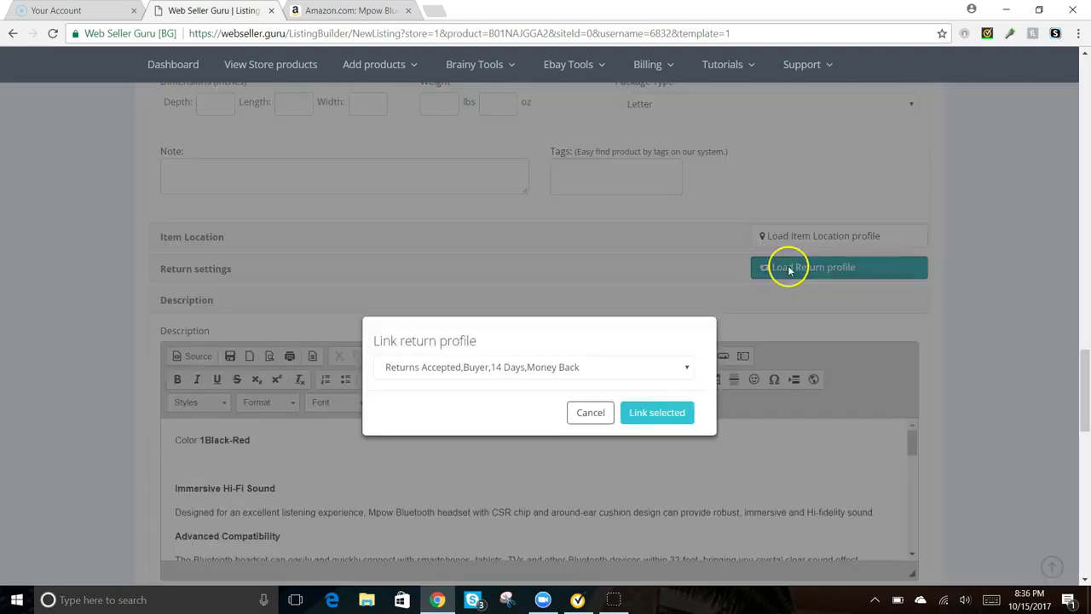
pyautogui.click(650, 415)
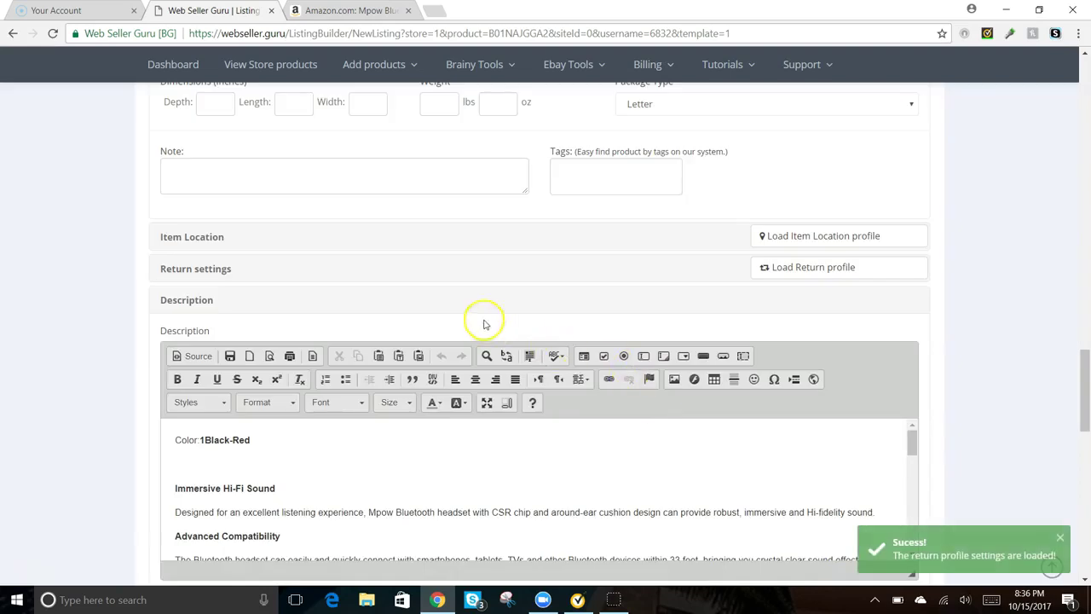
# - Review the description and features text, and make the Space-Saving Design picture the listing's main image
pyautogui.scroll(-2, 113, 298)
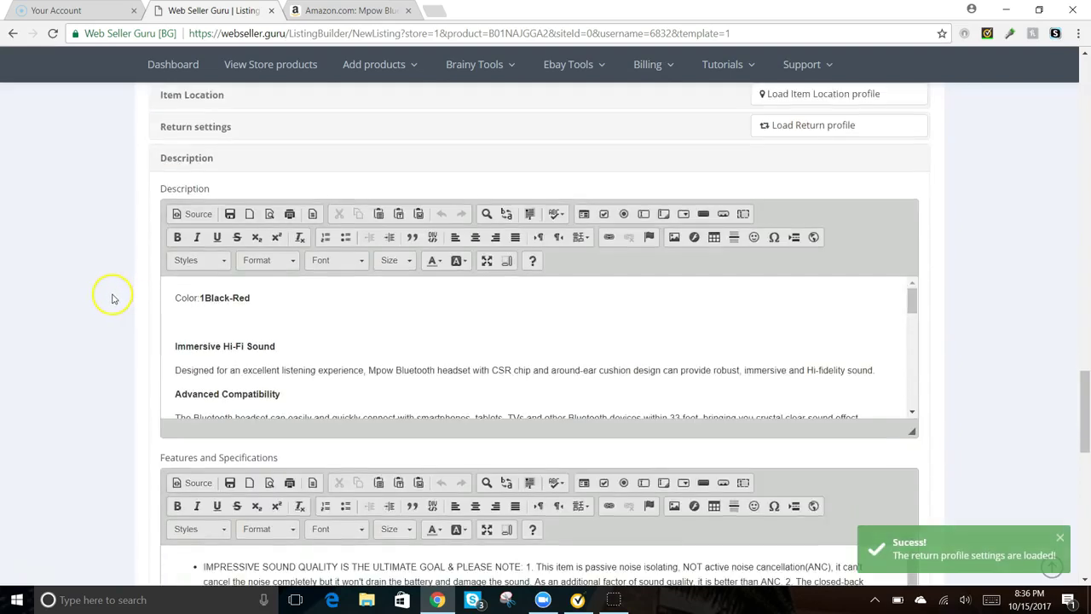
pyautogui.scroll(-1, 113, 299)
pyautogui.scroll(-3, 222, 230)
pyautogui.scroll(-10, 225, 225)
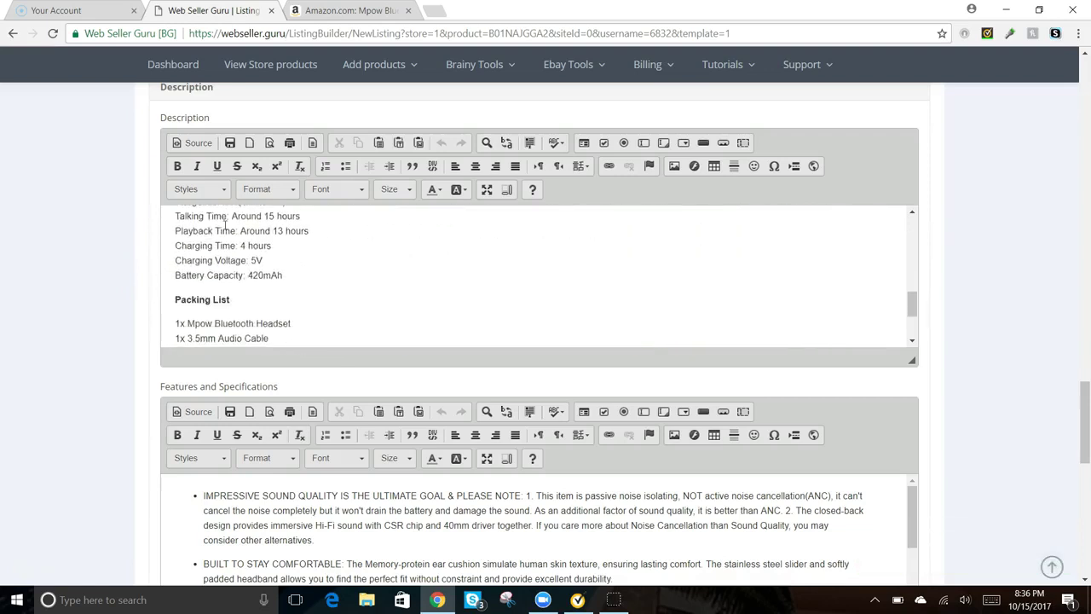
pyautogui.scroll(-3, 225, 225)
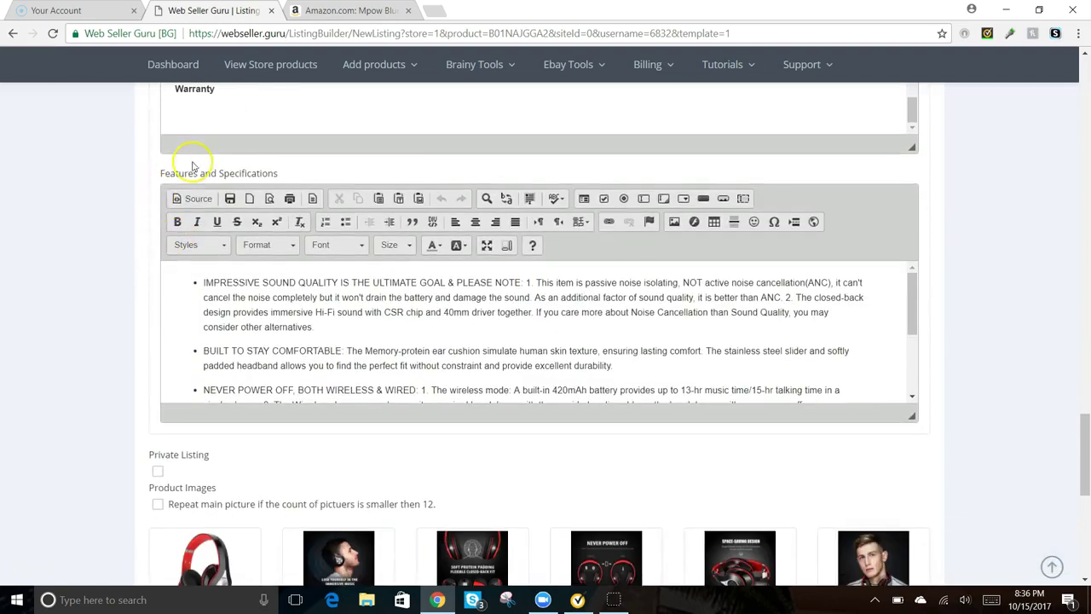
pyautogui.scroll(-8, 195, 287)
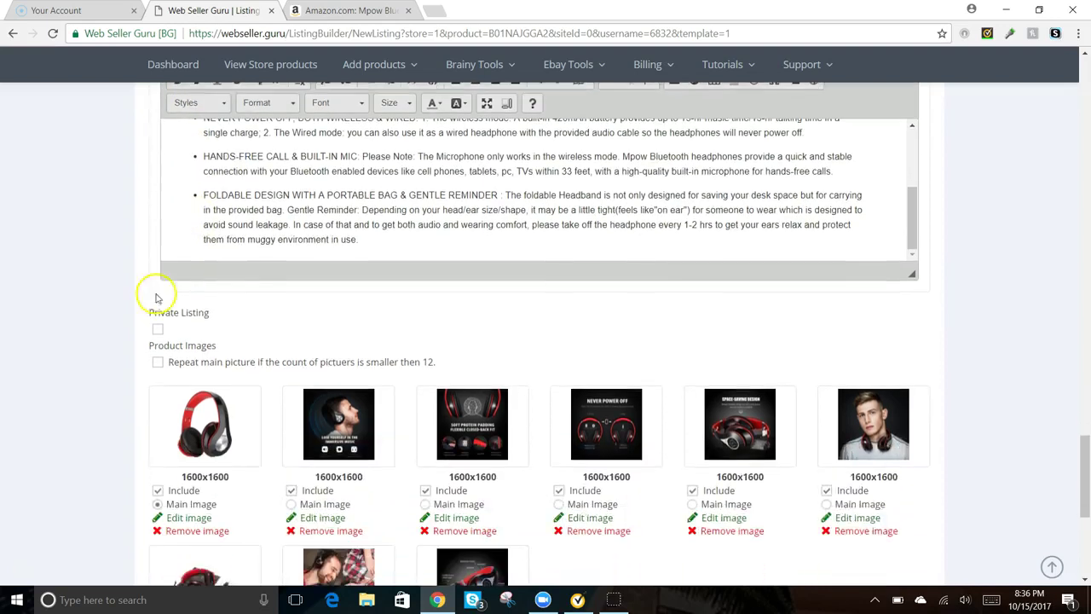
pyautogui.scroll(-1, 104, 288)
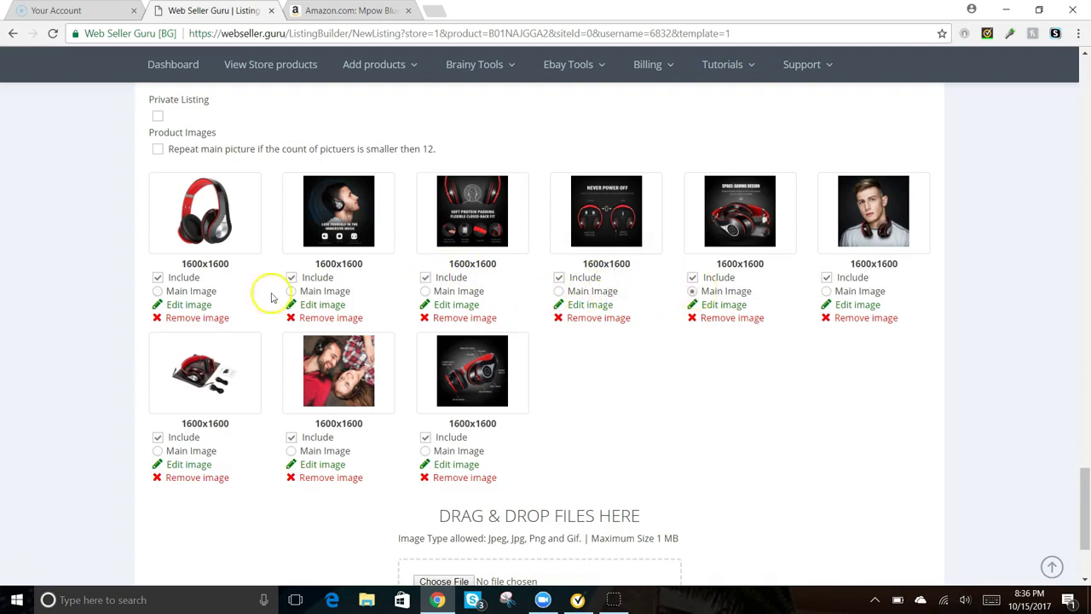
# - Submit the finished listing to eBay and open the newly added item's page
pyautogui.scroll(-2, 392, 264)
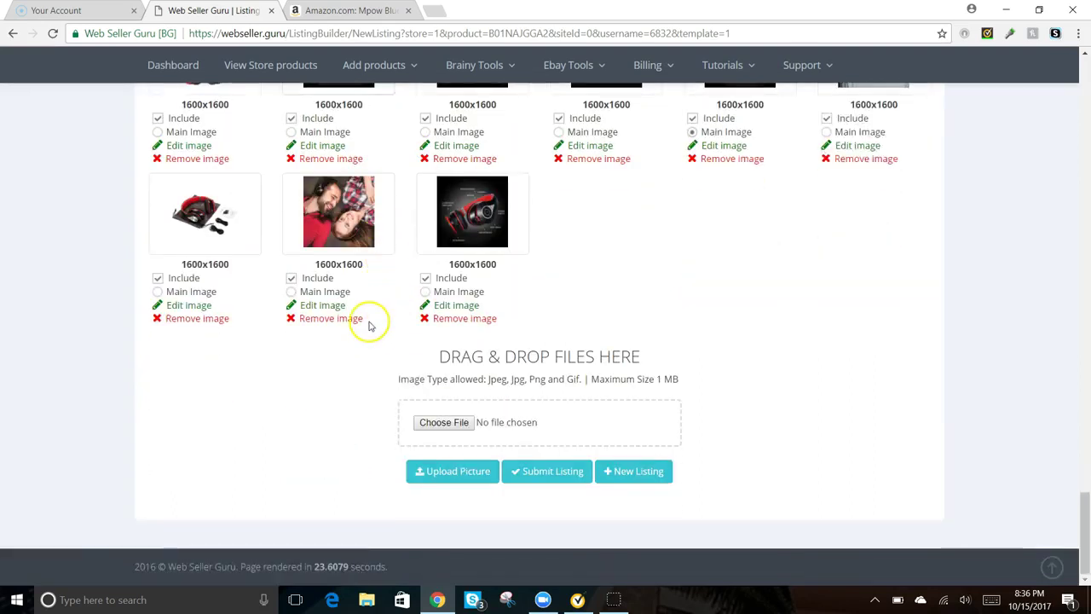
pyautogui.click(550, 471)
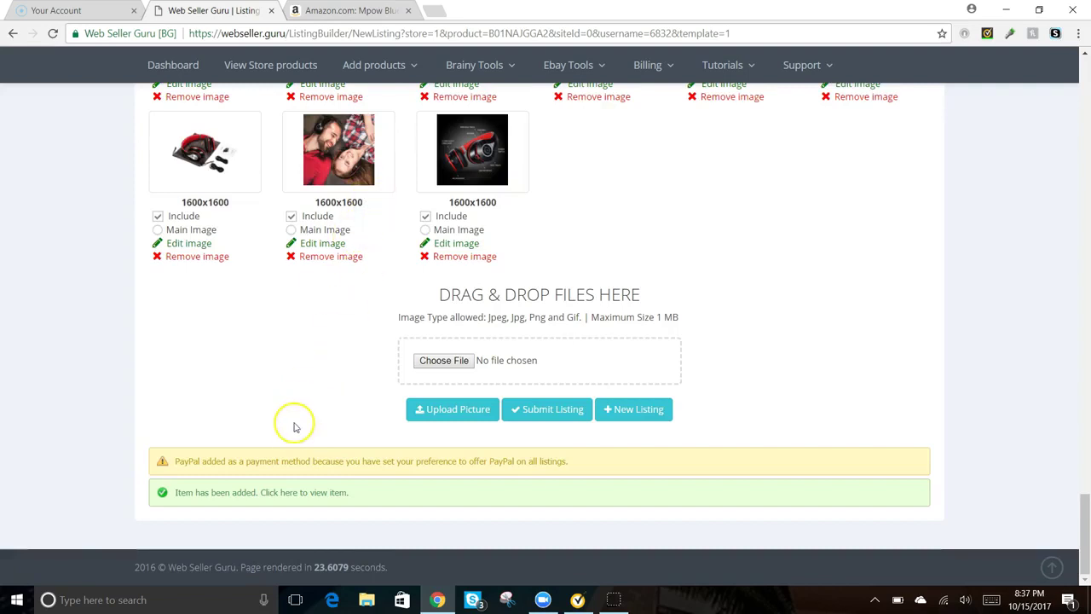
pyautogui.click(292, 495)
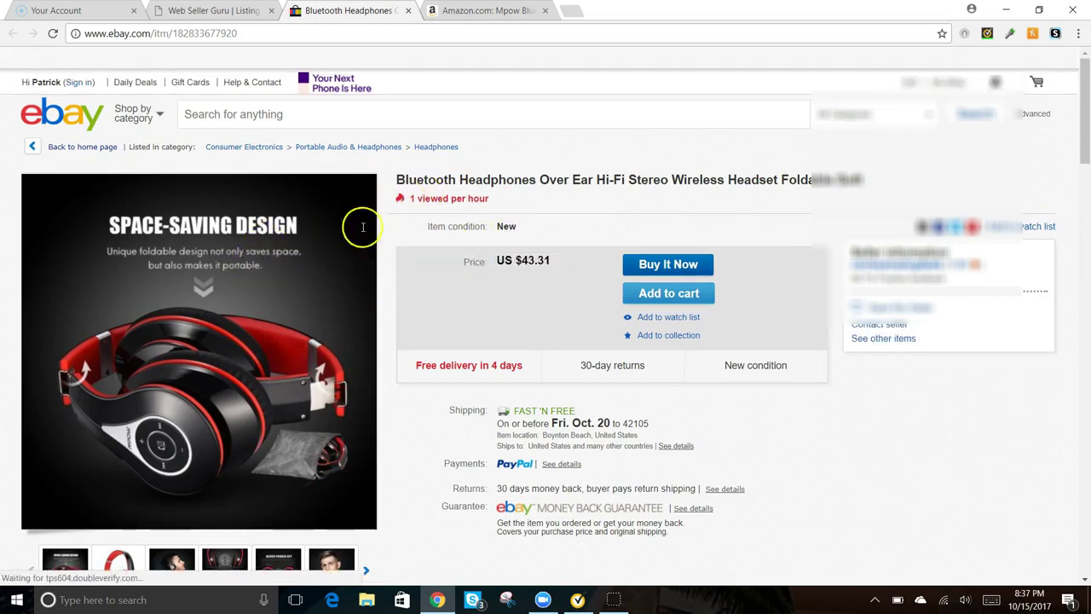
# - Check the live eBay listing's price, delivery and returns summary, and browse its picture gallery
pyautogui.scroll(-1, 275, 202)
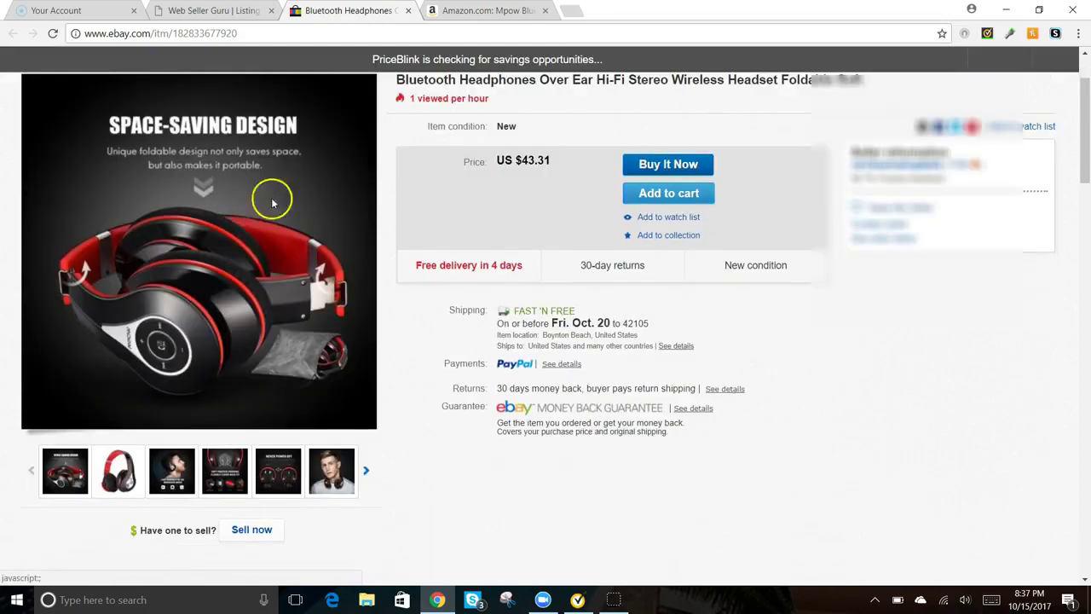
pyautogui.scroll(-1, 426, 247)
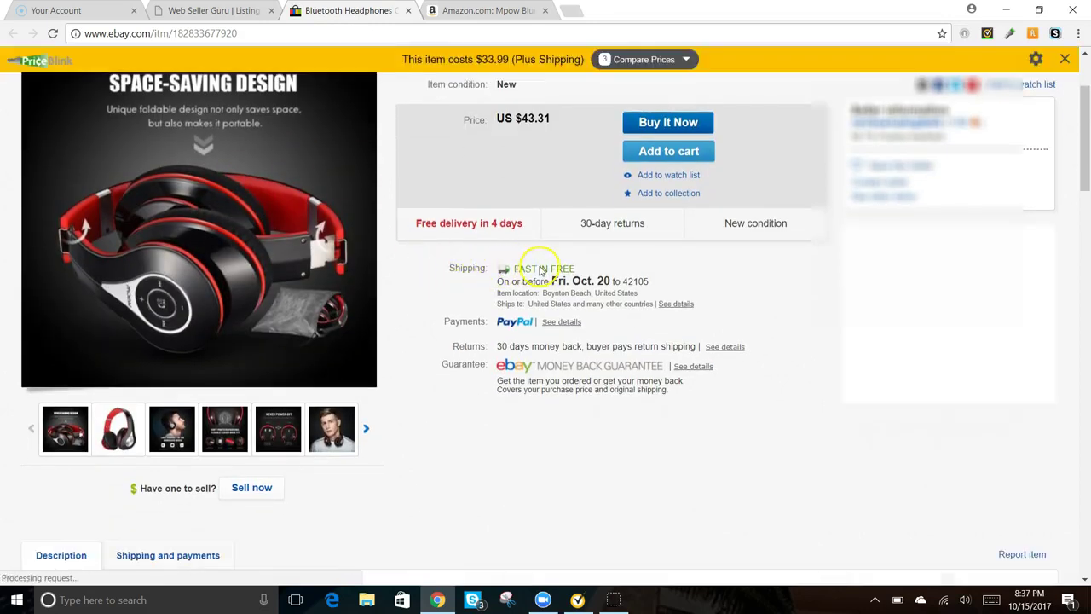
pyautogui.scroll(-1, 540, 271)
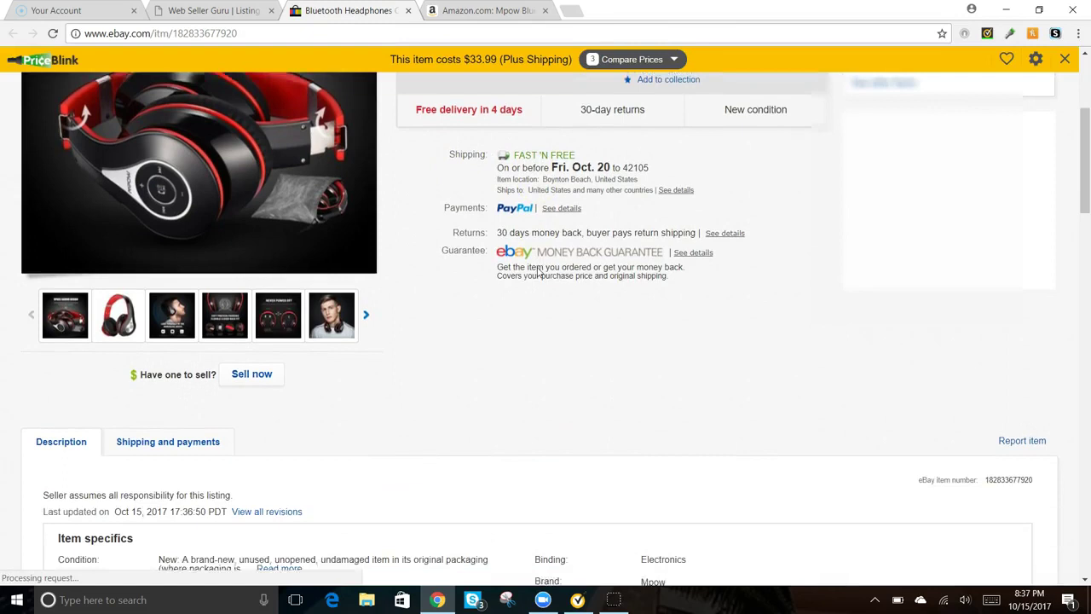
pyautogui.scroll(-1, 540, 273)
pyautogui.scroll(2, 443, 333)
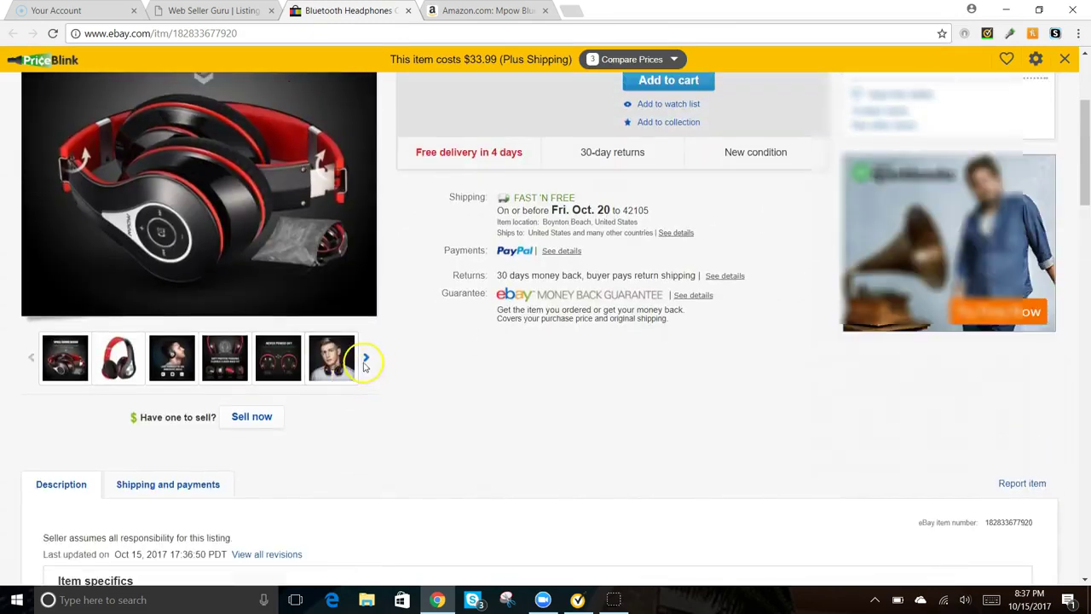
pyautogui.click(365, 361)
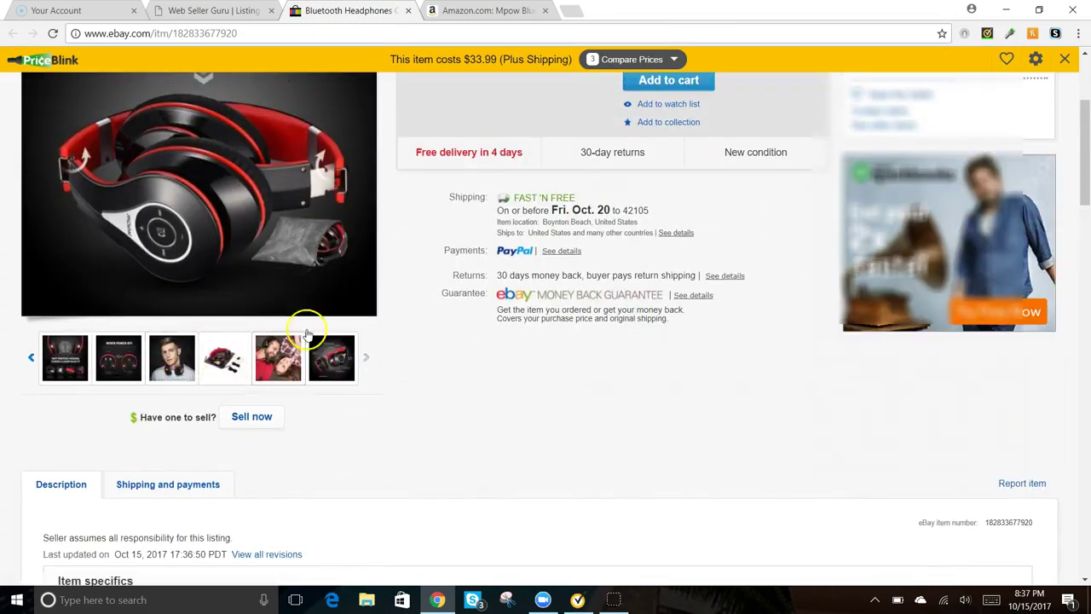
# - Examine the item specifics on the eBay listing page
pyautogui.scroll(-2, 499, 335)
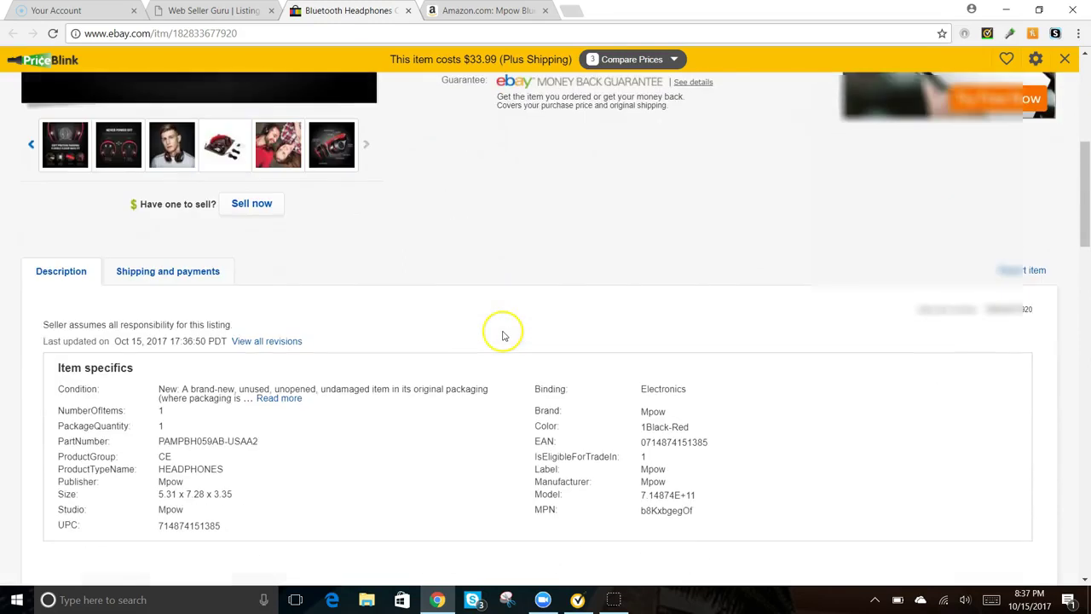
pyautogui.scroll(-1, 489, 320)
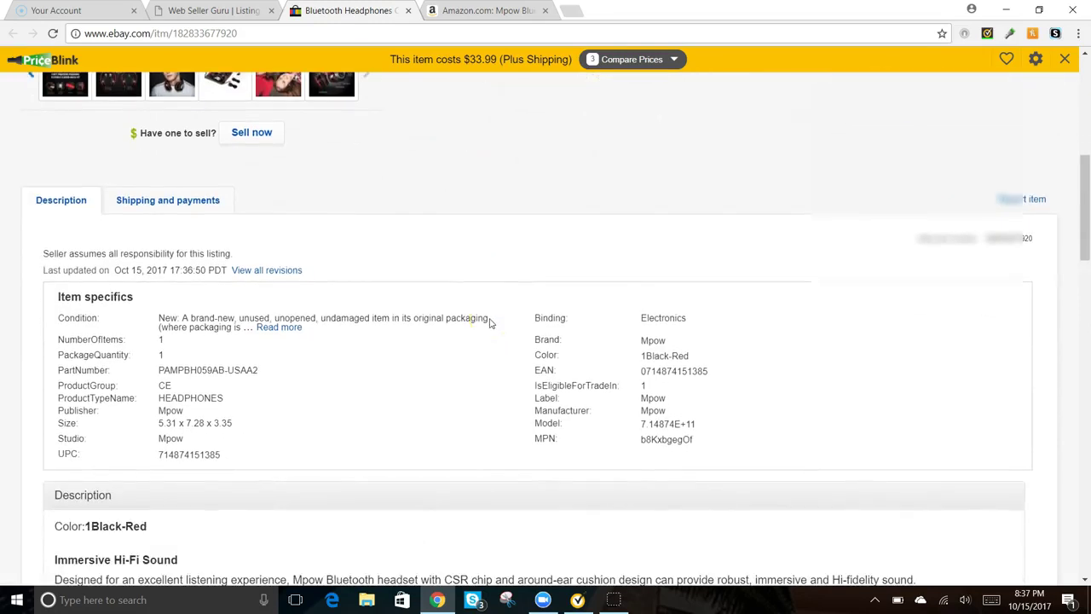
pyautogui.scroll(-1, 173, 328)
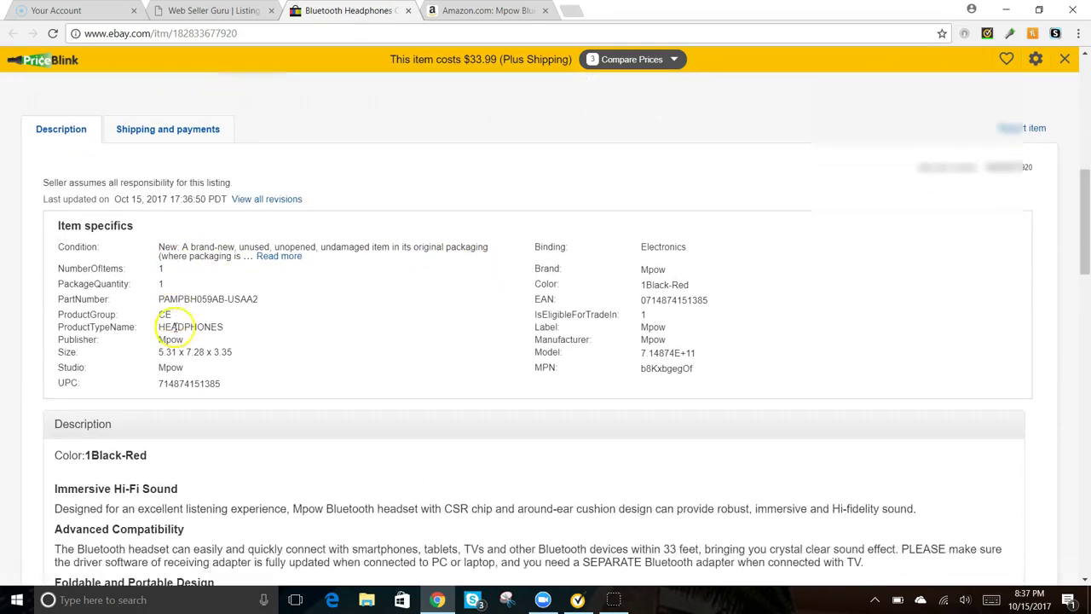
# - Examine the listing's shipping and payments details, including item location, shipping services, return policy and payment instructions
pyautogui.click(194, 132)
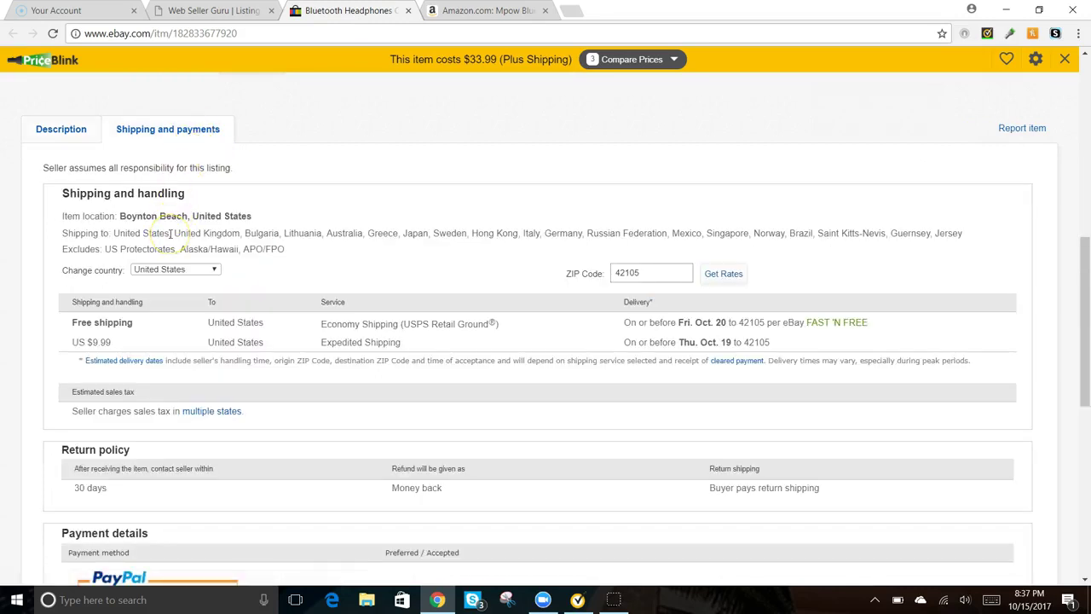
pyautogui.scroll(-1, 171, 233)
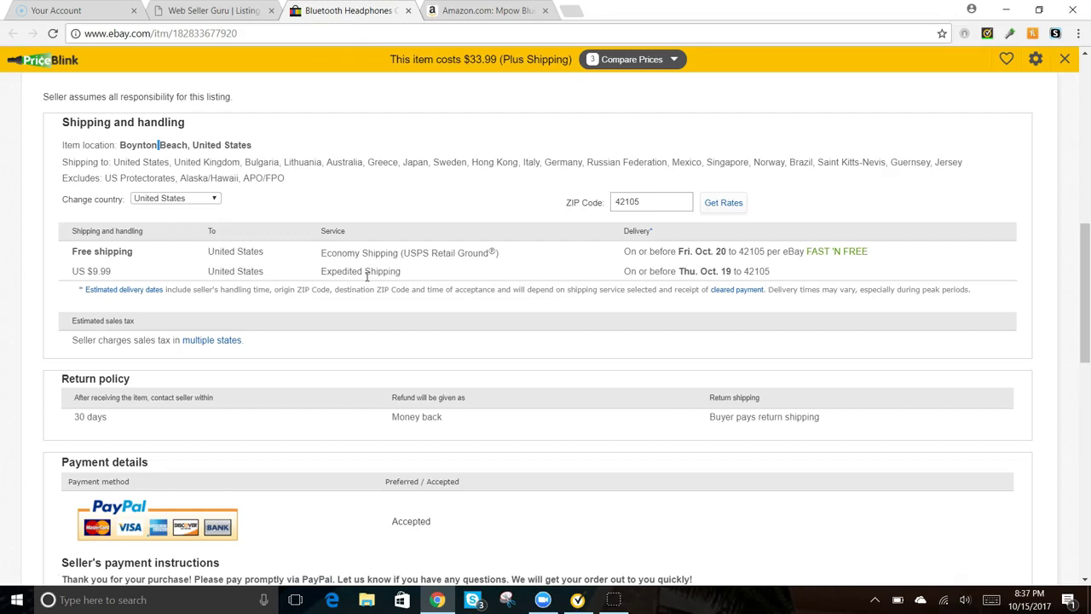
pyautogui.scroll(-3, 366, 275)
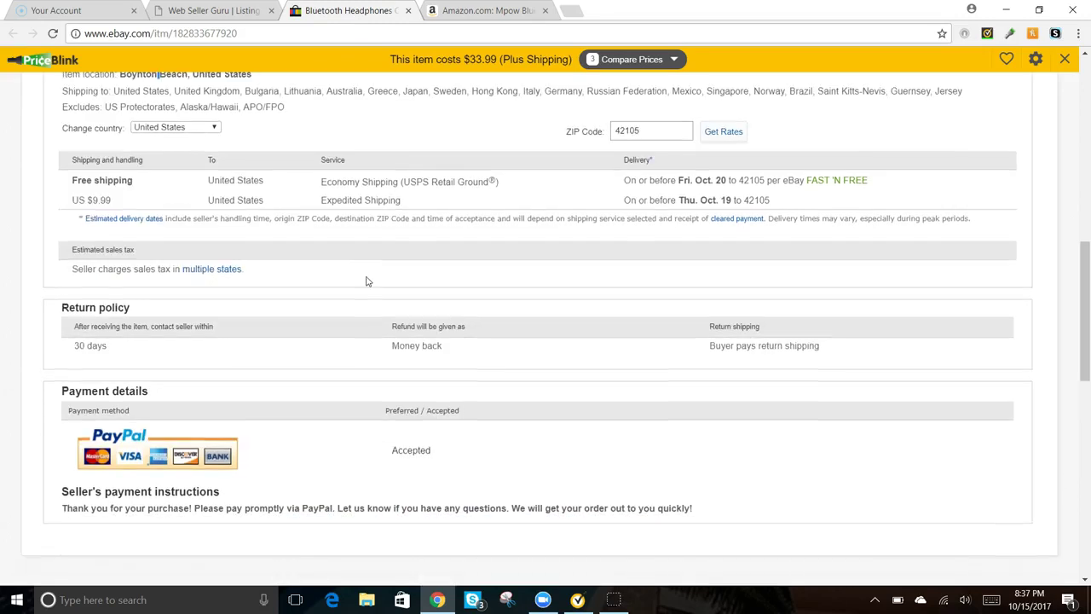
# - Go back to the eBay listing's description and read through the specifications, features, and shipping and return policies
pyautogui.scroll(10, 366, 282)
pyautogui.scroll(-3, 361, 284)
pyautogui.scroll(1, 319, 320)
pyautogui.scroll(-1, 320, 320)
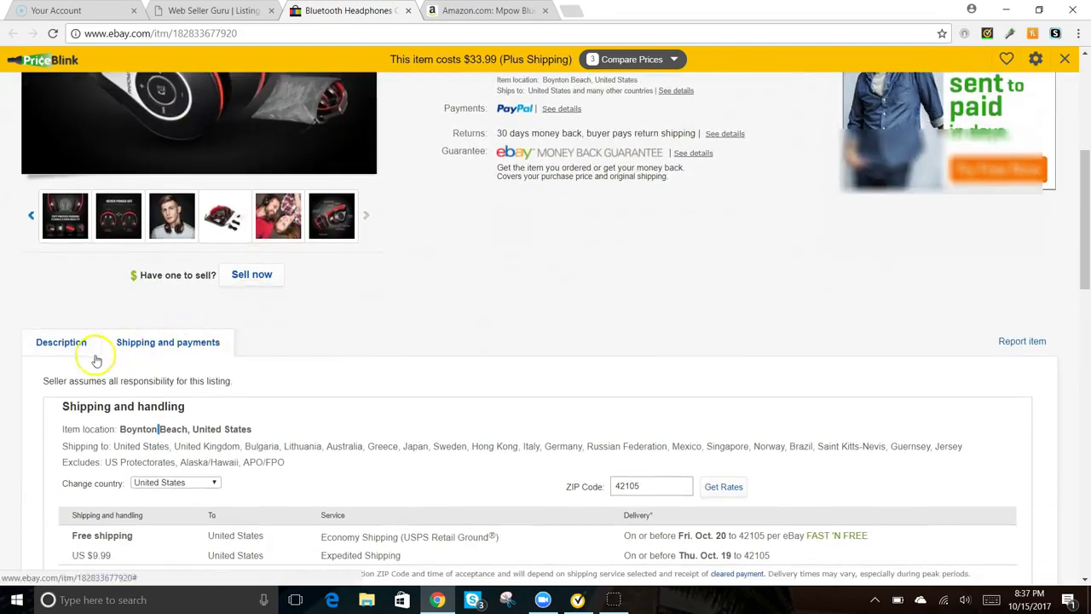
pyautogui.click(67, 345)
pyautogui.scroll(-7, 475, 270)
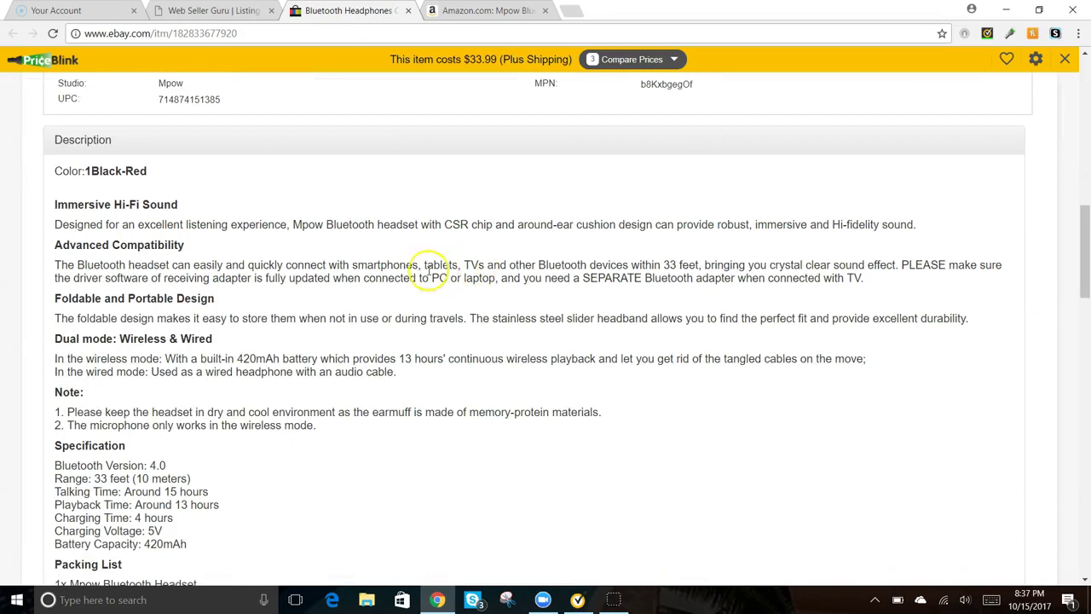
pyautogui.scroll(-3, 156, 173)
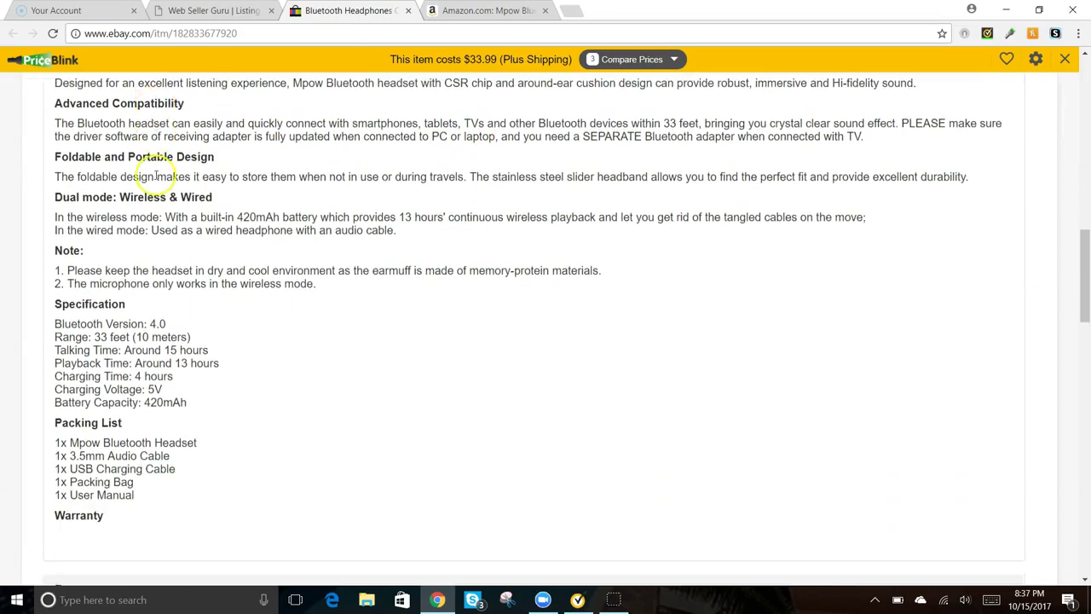
pyautogui.scroll(-4, 182, 204)
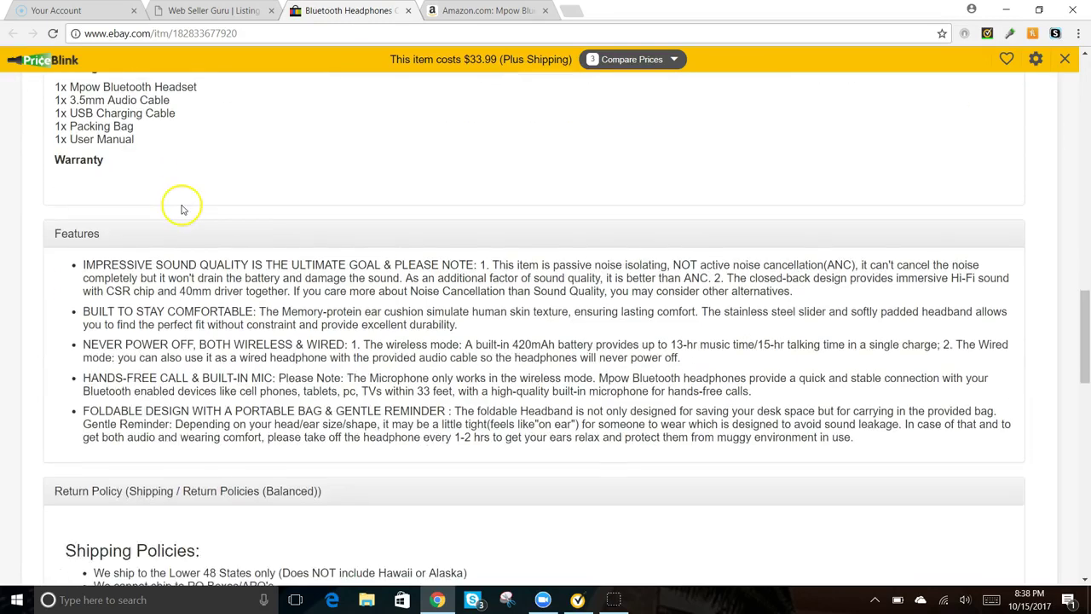
pyautogui.scroll(-3, 181, 206)
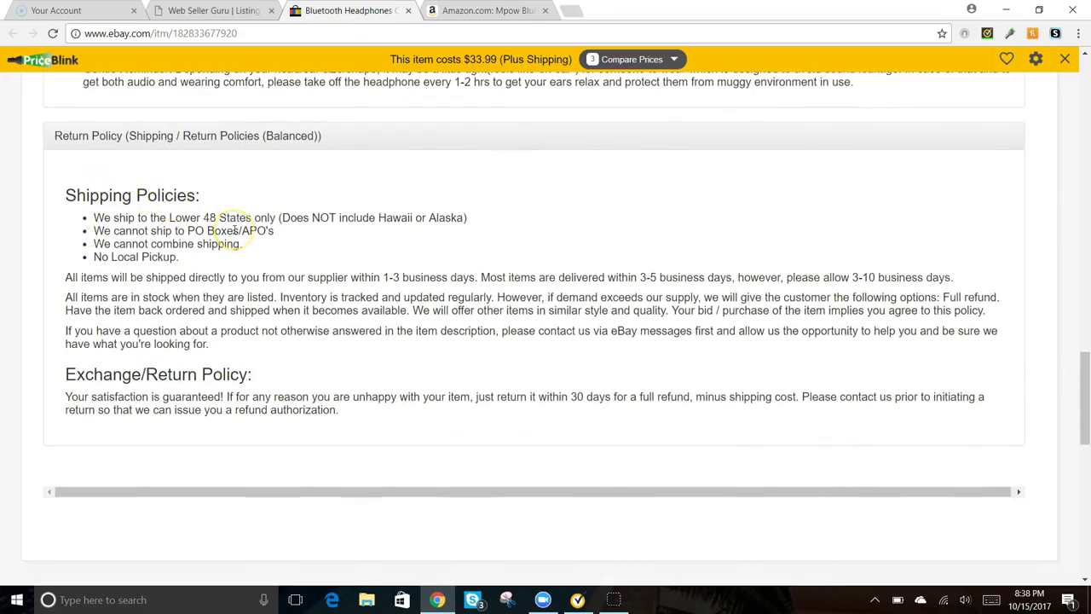
# - Read the rest of the eBay listing's shipping and return policies and look back over its features and specifications
pyautogui.scroll(-6, 174, 254)
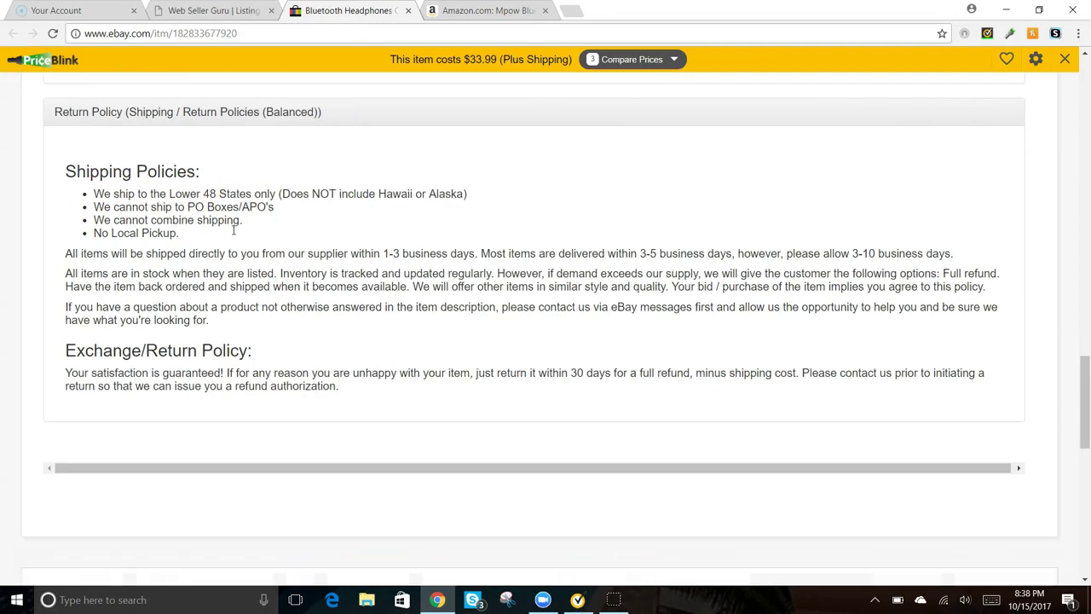
pyautogui.scroll(-3, 188, 248)
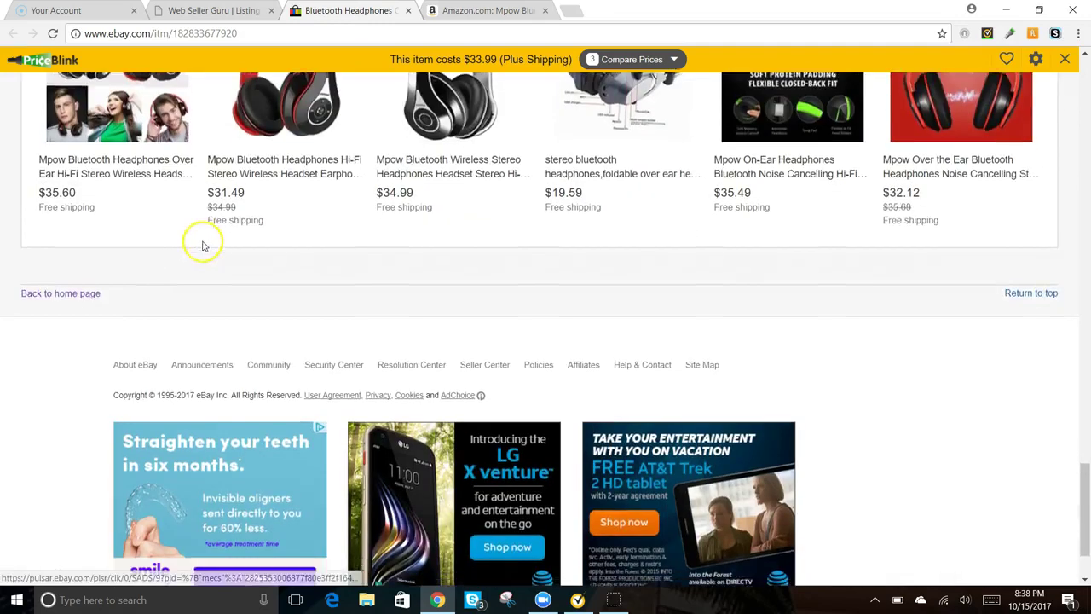
pyautogui.scroll(3, 432, 211)
pyautogui.scroll(10, 432, 213)
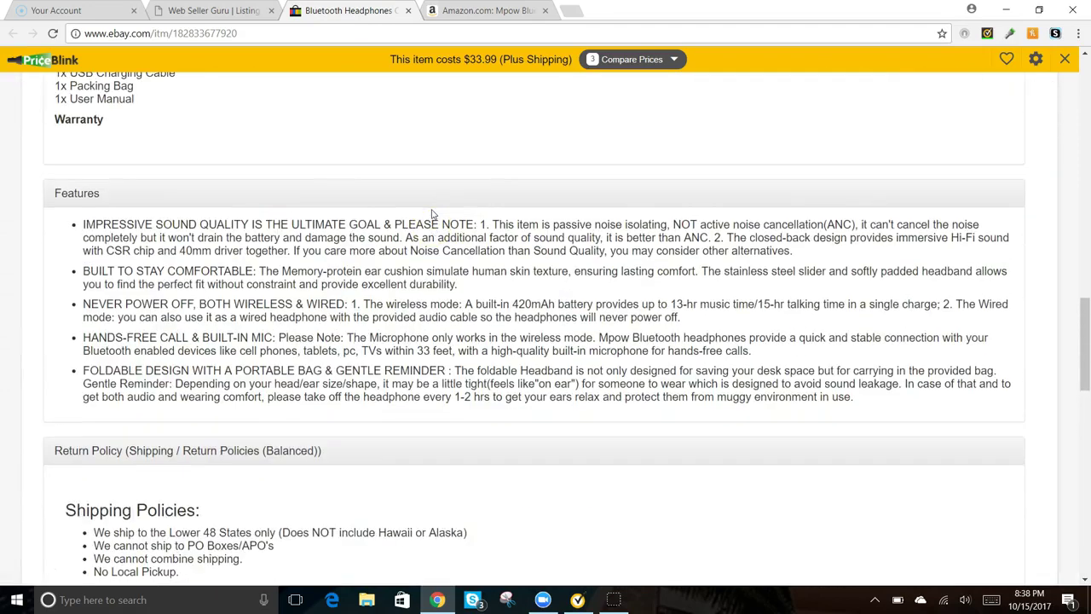
pyautogui.scroll(3, 432, 213)
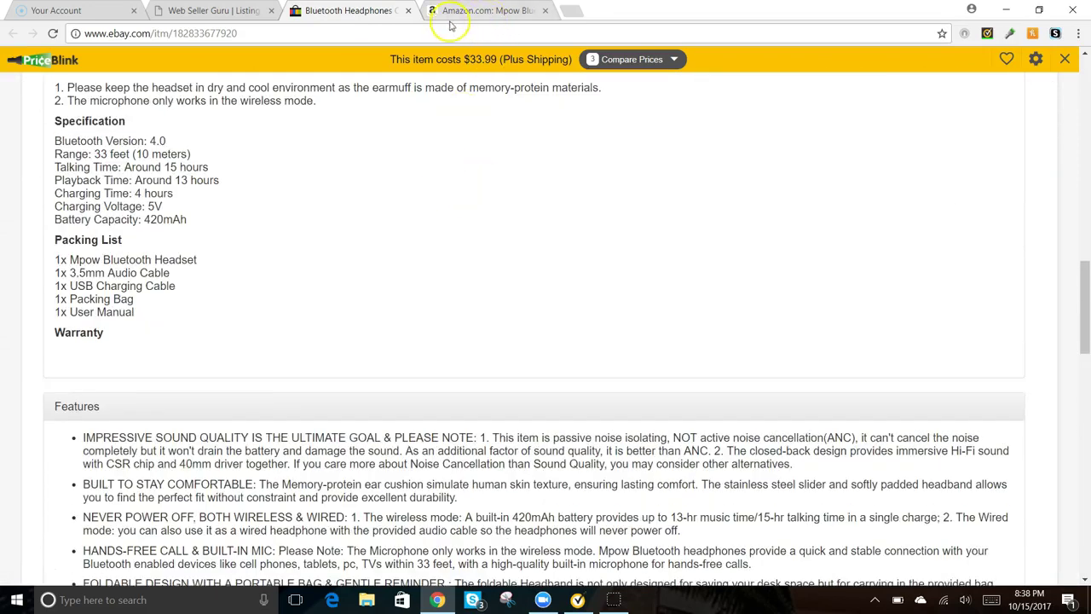
# - Close the eBay listing page and start a new listing from the submitted listing in Web Seller Guru
pyautogui.hotkey('ctrl', 'w')
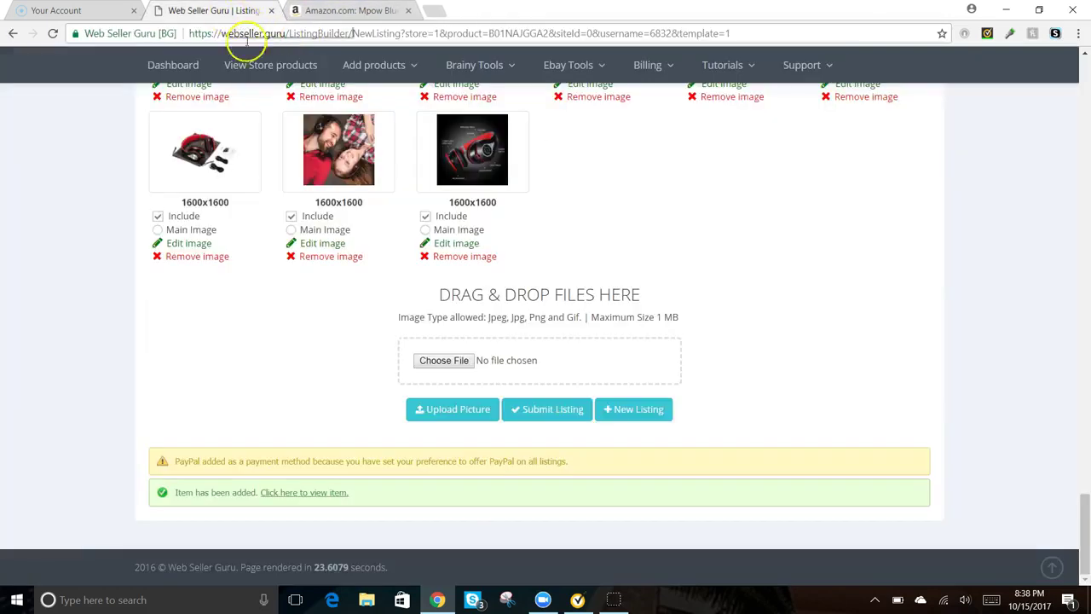
pyautogui.scroll(4, 326, 182)
pyautogui.scroll(-5, 253, 261)
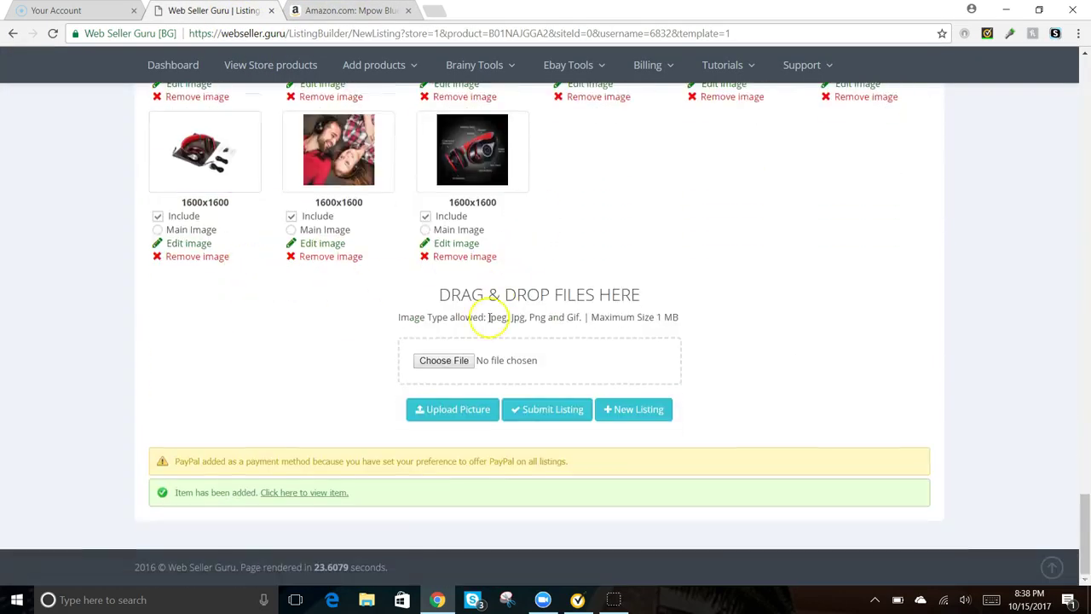
pyautogui.click(626, 411)
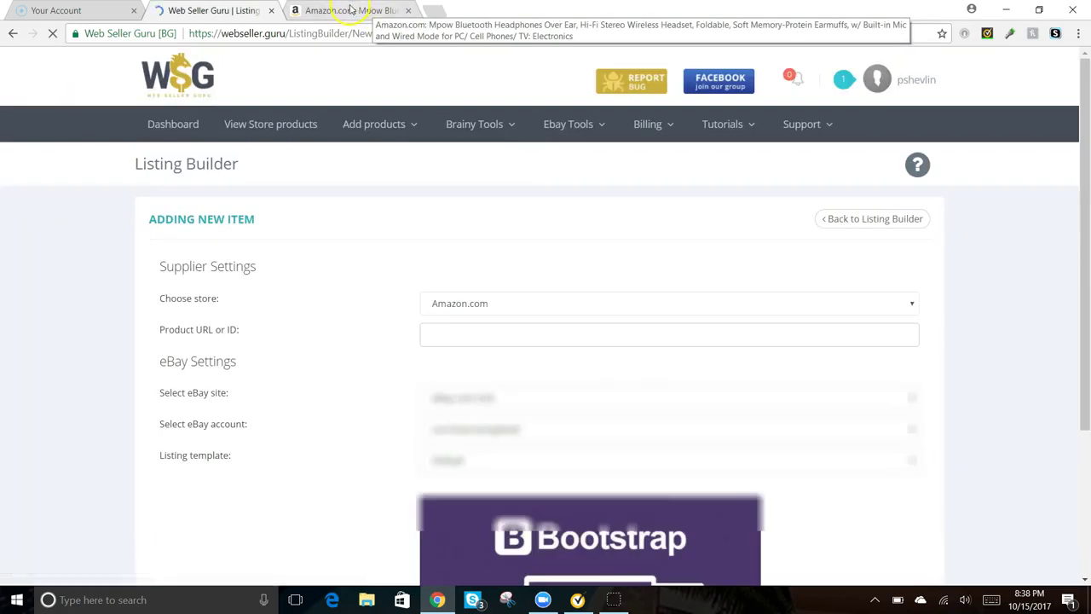
# - Load walmart.com in place of the Amazon product page
pyautogui.click(351, 10)
pyautogui.click(341, 33)
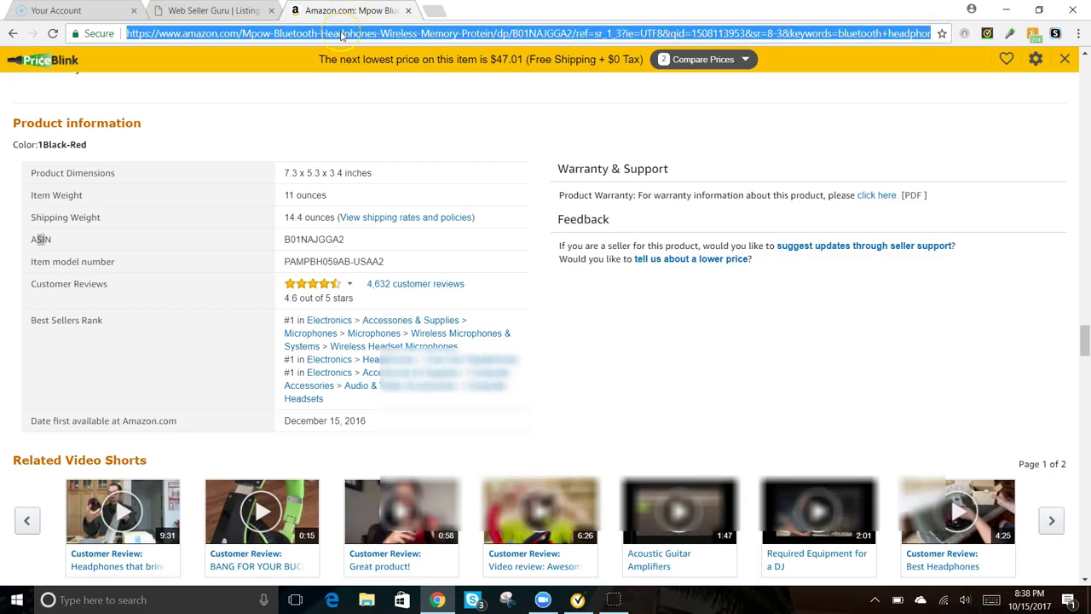
pyautogui.write('walmart.com')
pyautogui.press('Return')
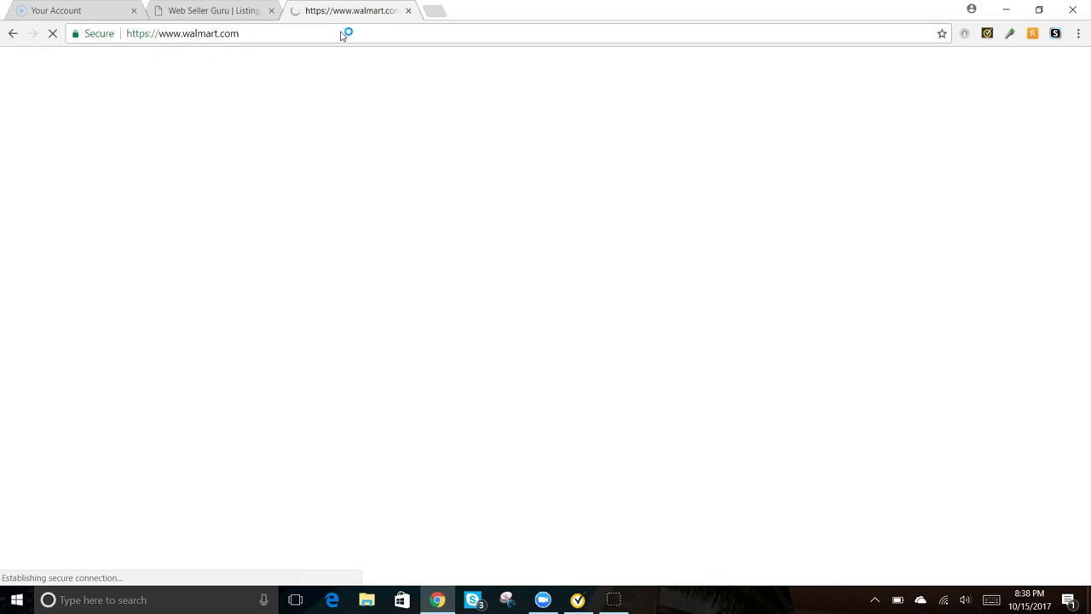
# - Search Walmart for "tv stand"
pyautogui.click(361, 95)
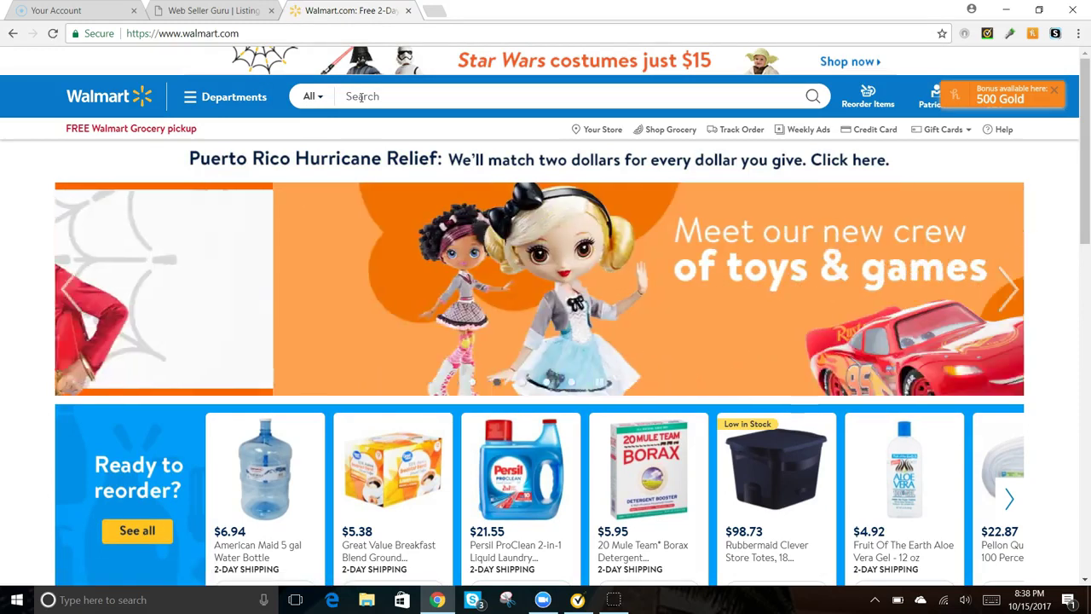
pyautogui.scroll(-3, 170, 161)
pyautogui.scroll(-1, 174, 160)
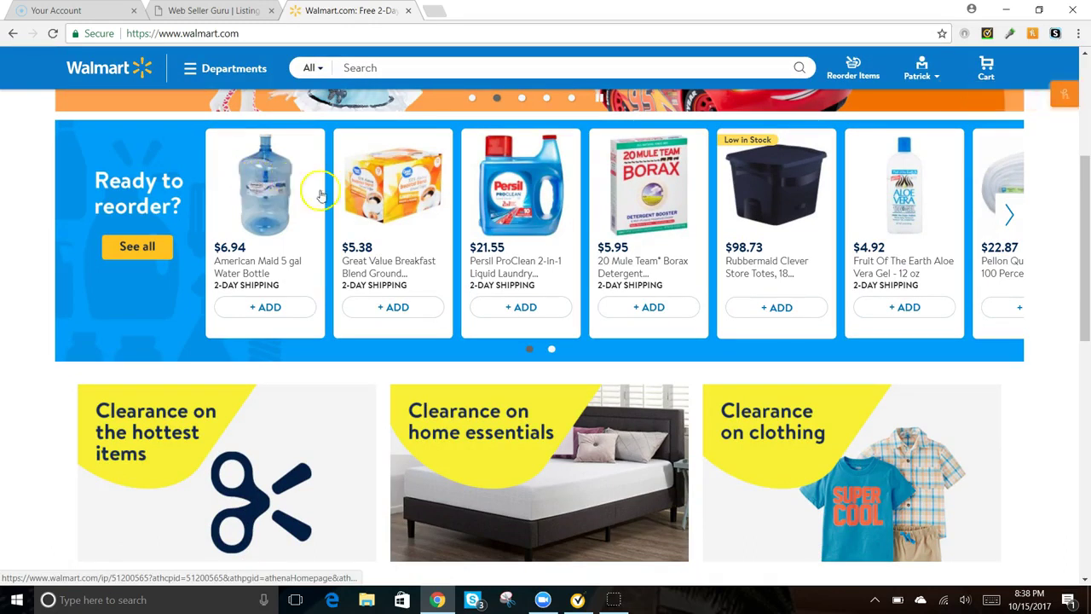
pyautogui.scroll(4, 256, 183)
pyautogui.click(405, 91)
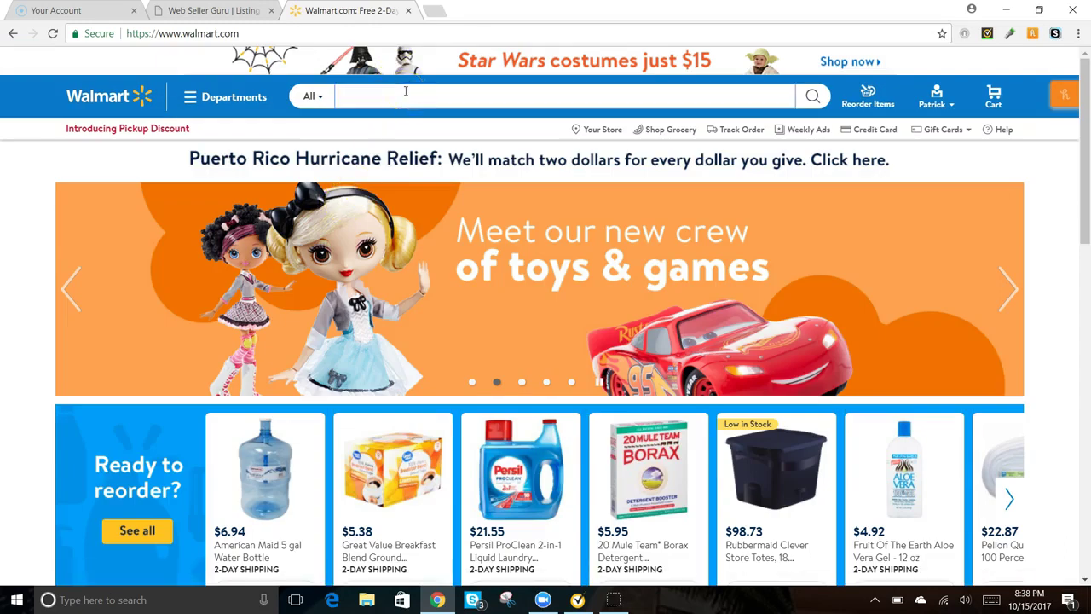
pyautogui.write('tv stand')
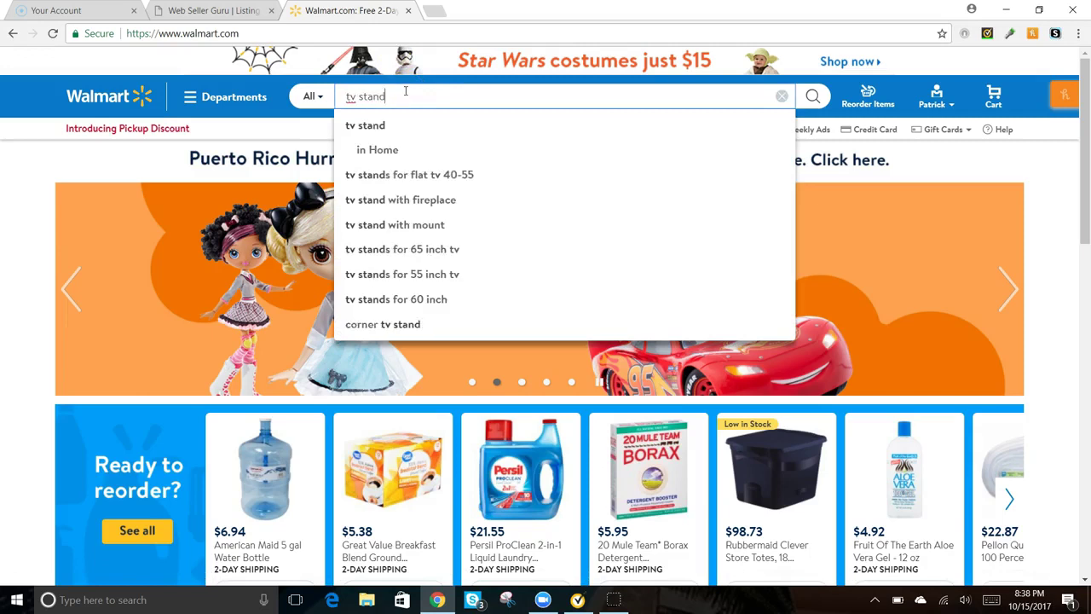
pyautogui.press('Return')
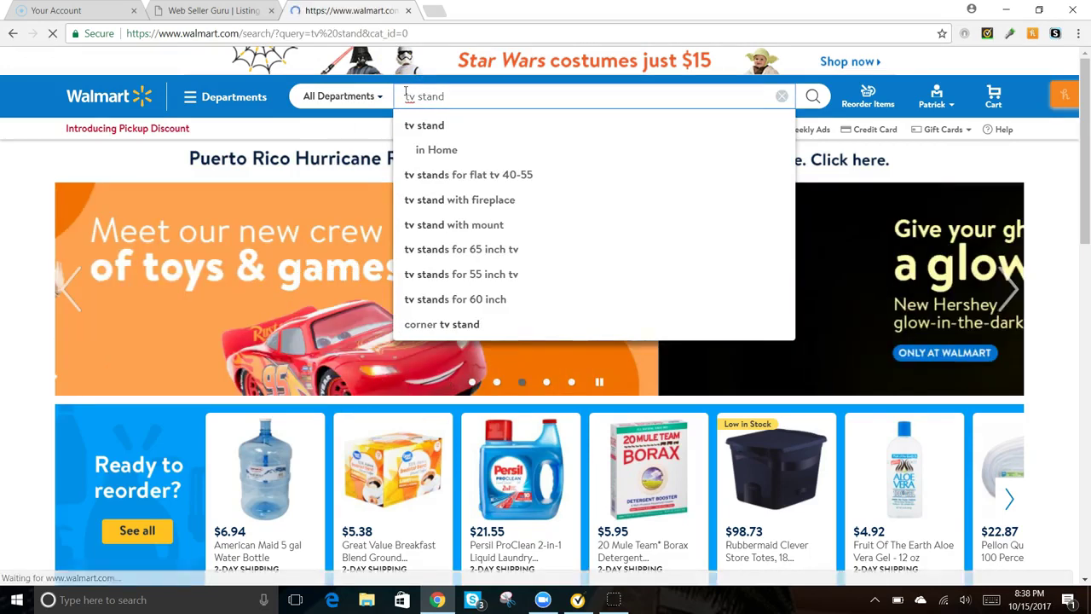
# - Open the Whalen Brown Cherry 3-in-1 Flat Panel TV Stand product page and copy the product ID from its address
pyautogui.scroll(-1, 430, 196)
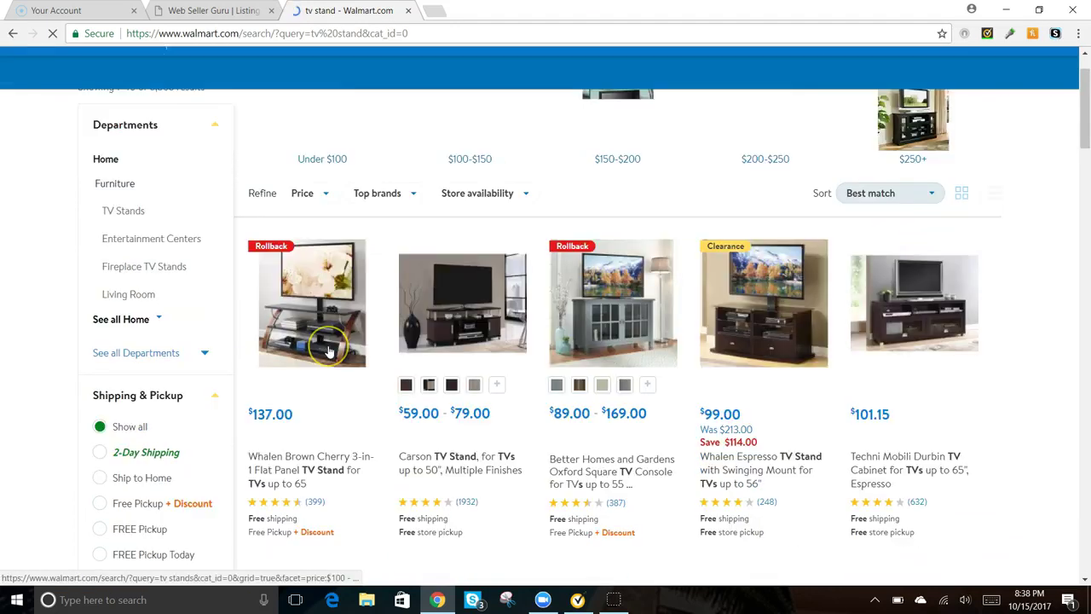
pyautogui.click(329, 352)
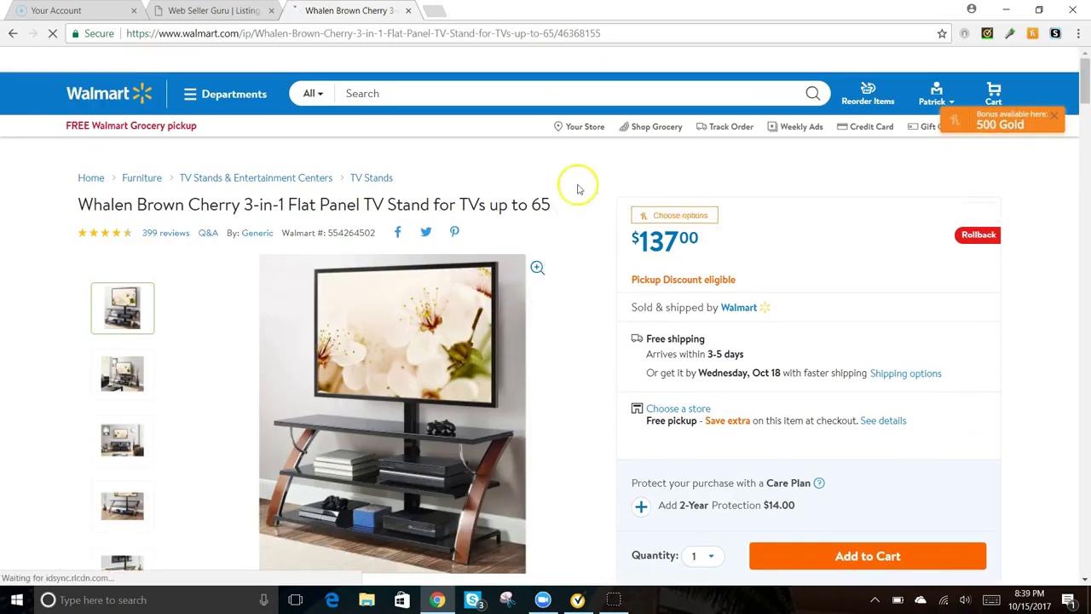
pyautogui.doubleClick(576, 33)
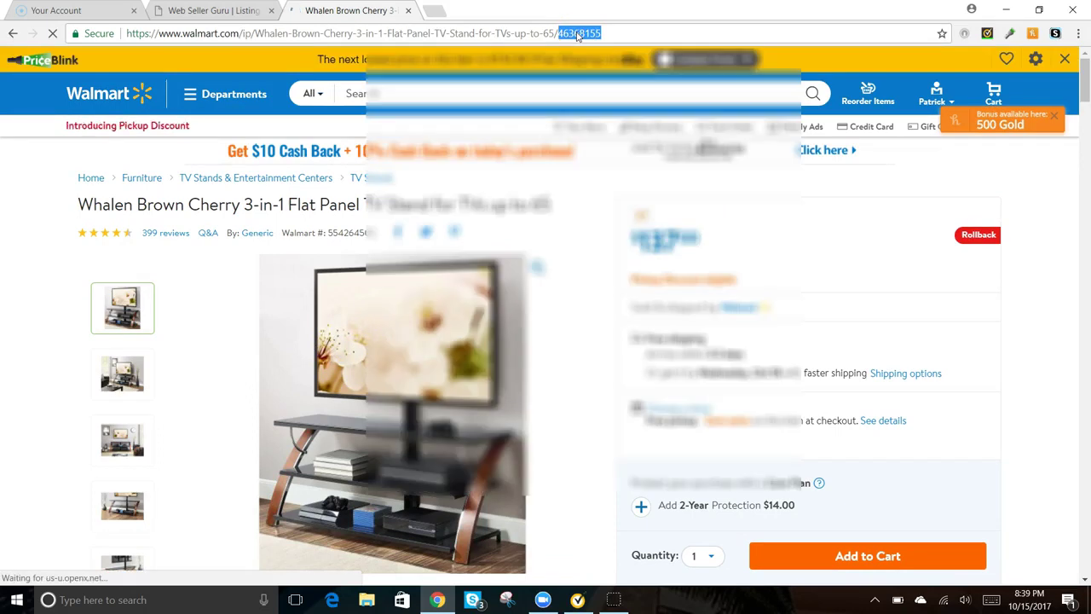
# - In Web Seller Guru, set the supplier store to Walmart.com, enter product ID 46368155 and continue to the listing form
pyautogui.click(219, 11)
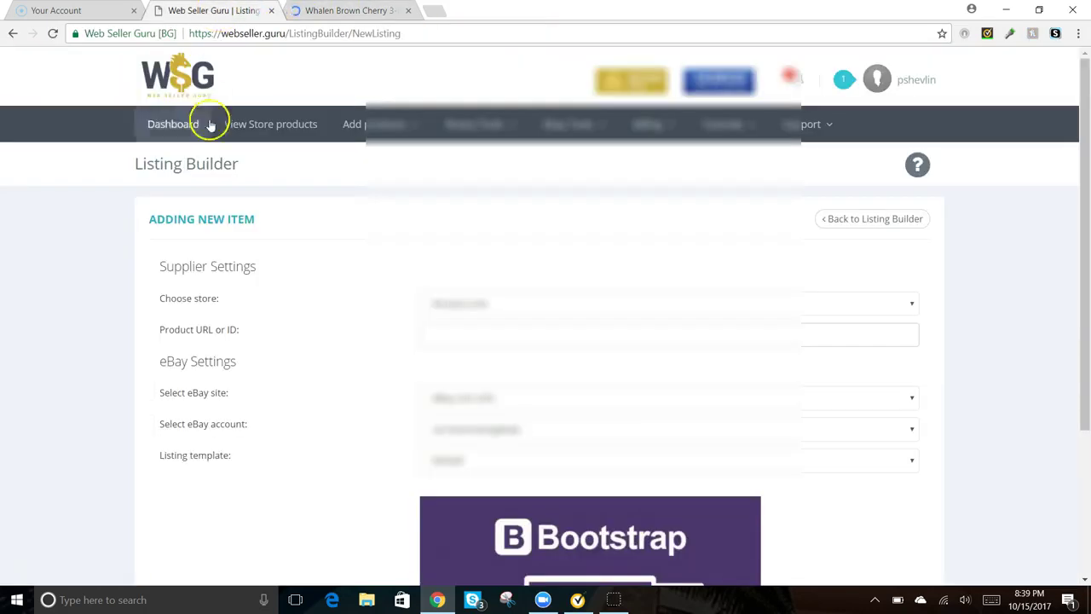
pyautogui.scroll(-1, 292, 272)
pyautogui.click(477, 228)
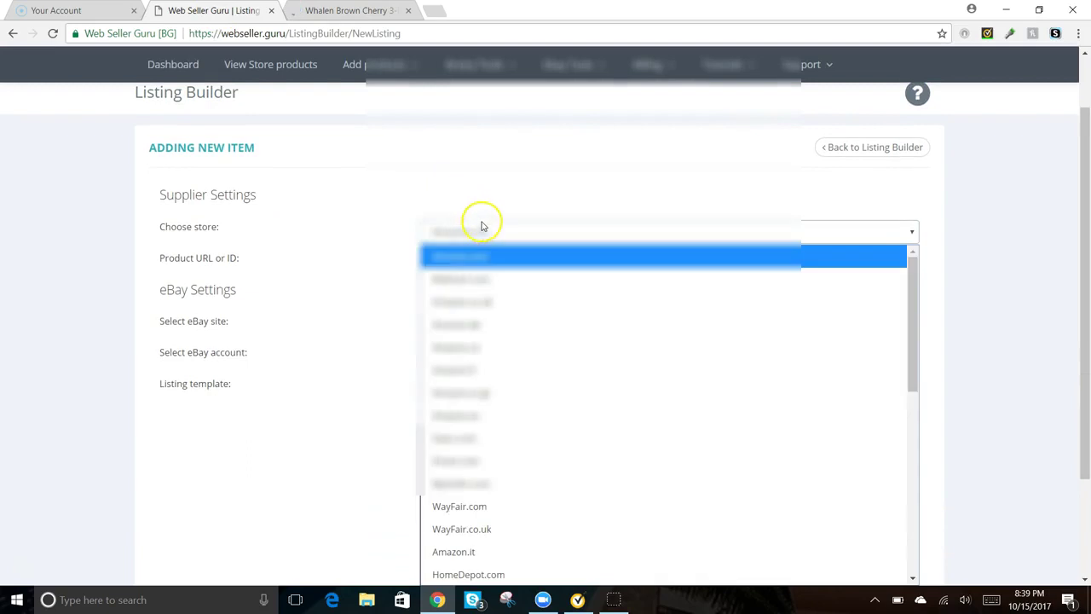
pyautogui.click(475, 275)
pyautogui.click(472, 258)
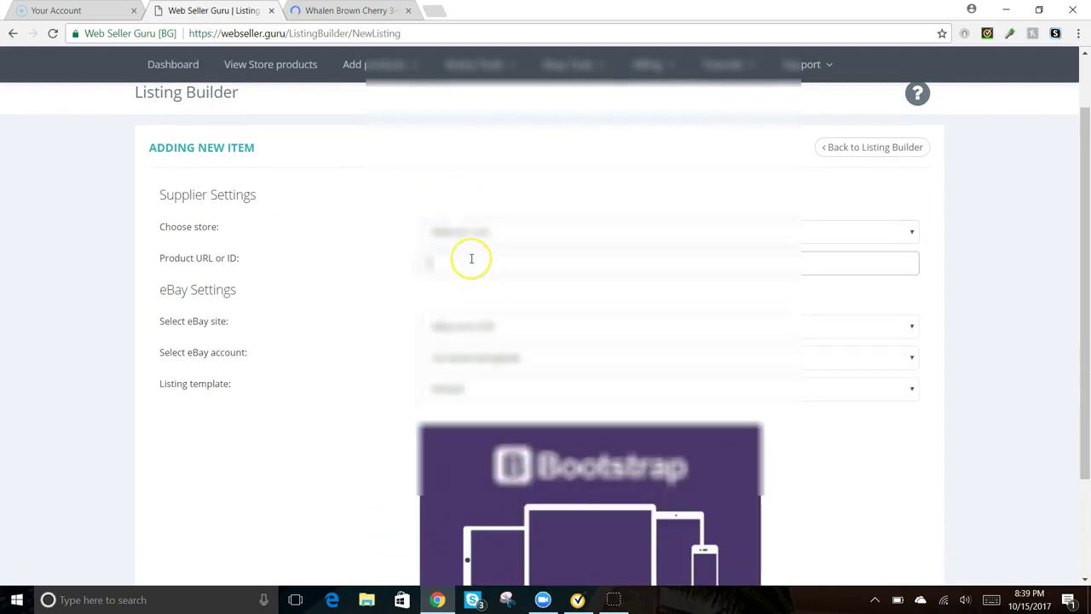
pyautogui.click(398, 291)
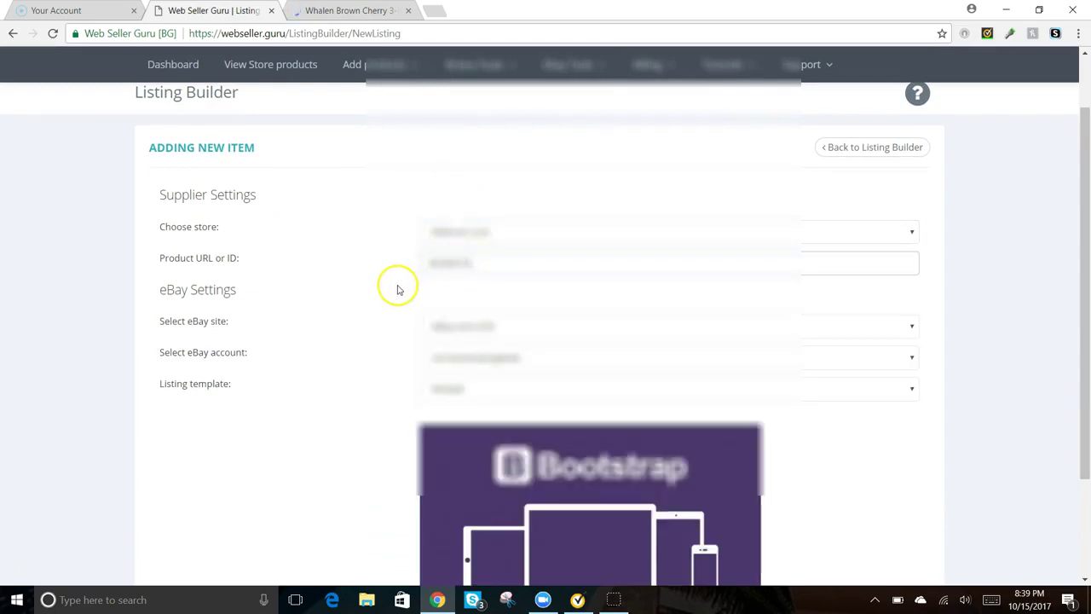
pyautogui.scroll(-2, 397, 291)
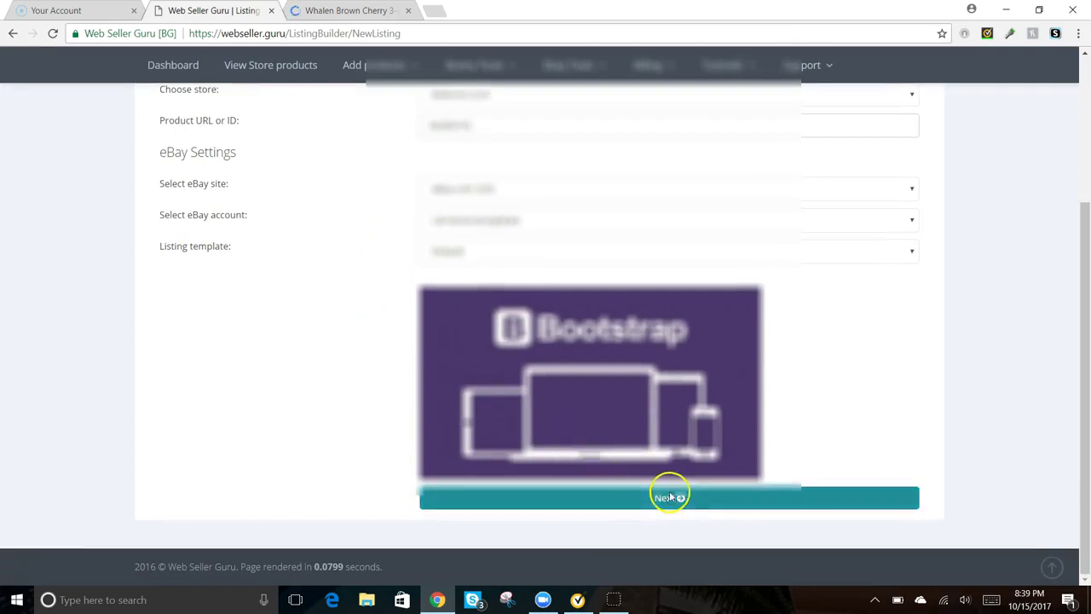
pyautogui.click(669, 497)
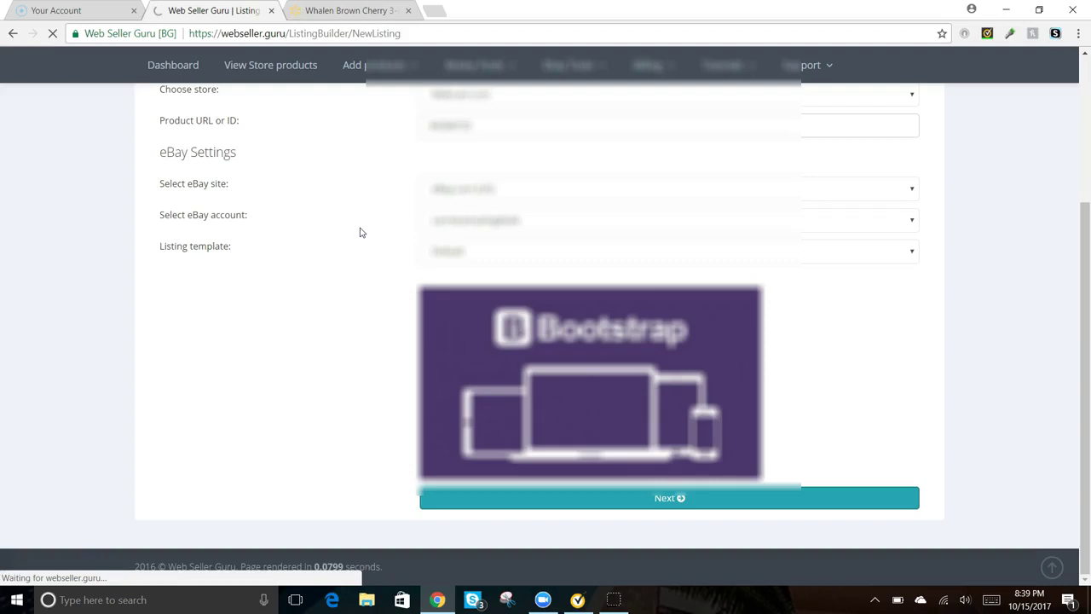
# - Link the payment profile PayPal:Immediate pay and the shipping profile PRICEYAK_SHIPPING_PROFILE to the TV stand listing
pyautogui.scroll(1, 360, 232)
pyautogui.scroll(-1, 359, 232)
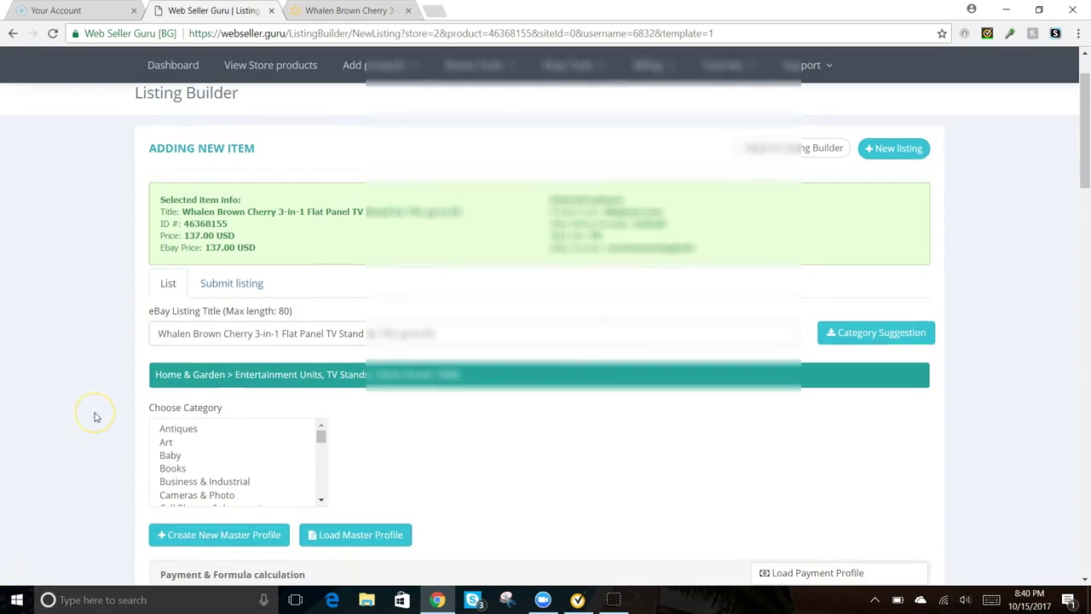
pyautogui.scroll(-3, 94, 415)
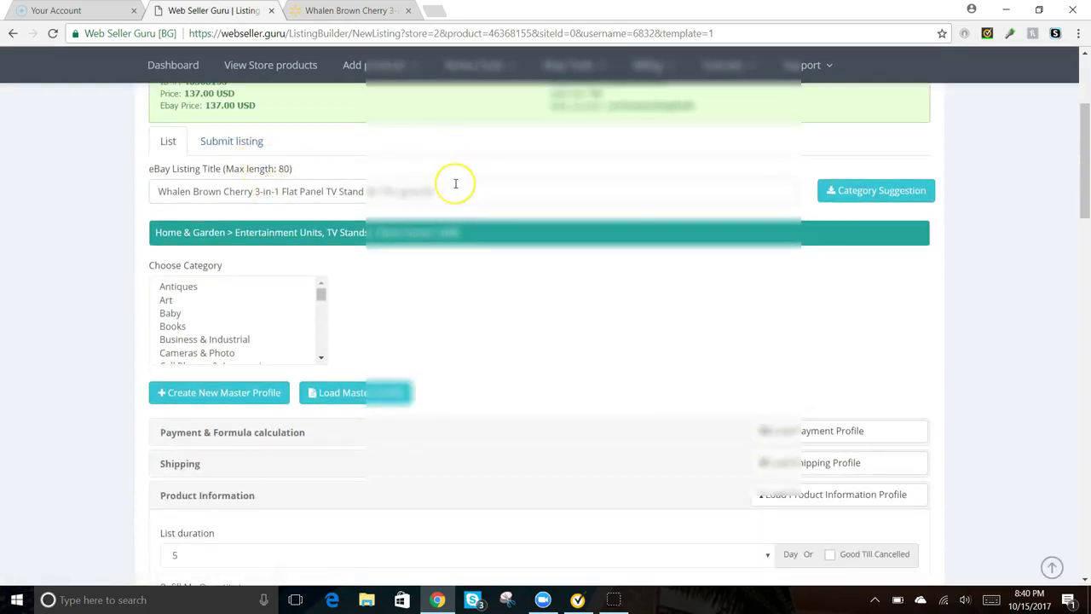
pyautogui.scroll(-1, 455, 183)
pyautogui.scroll(-3, 455, 184)
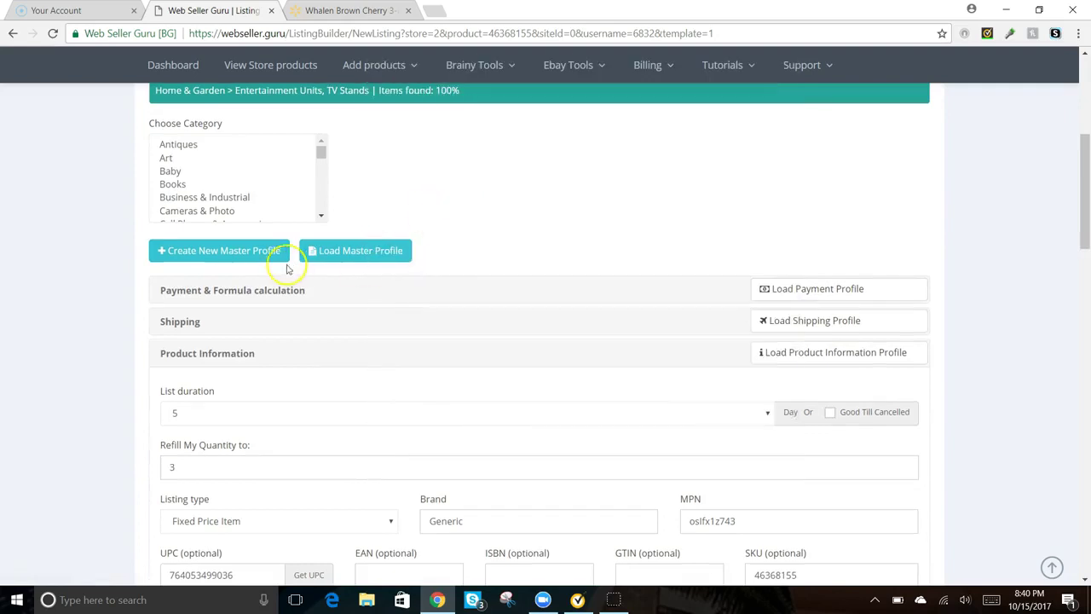
pyautogui.click(763, 288)
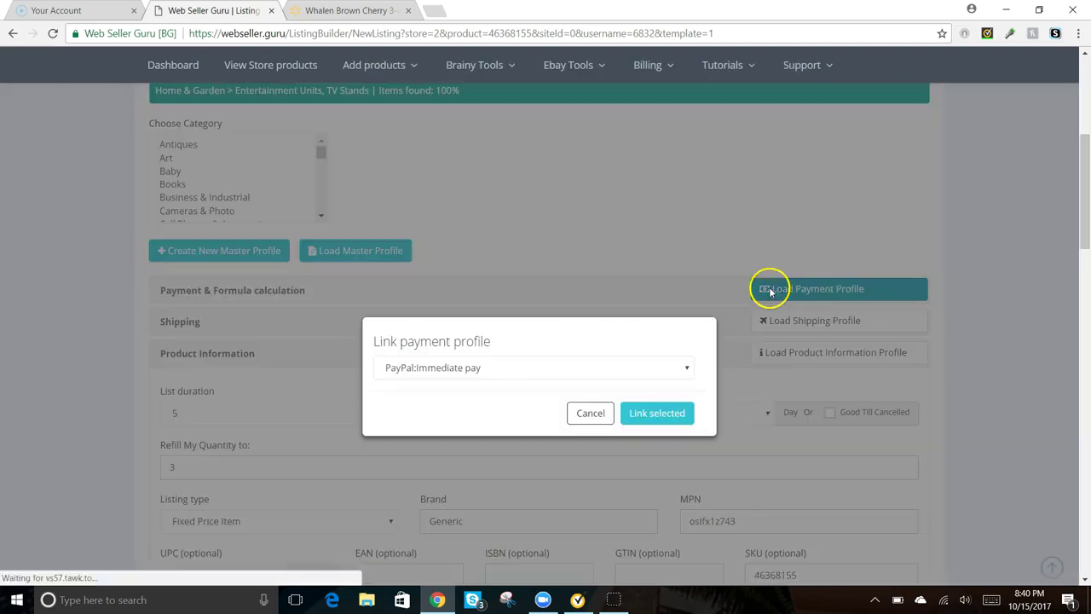
pyautogui.click(657, 415)
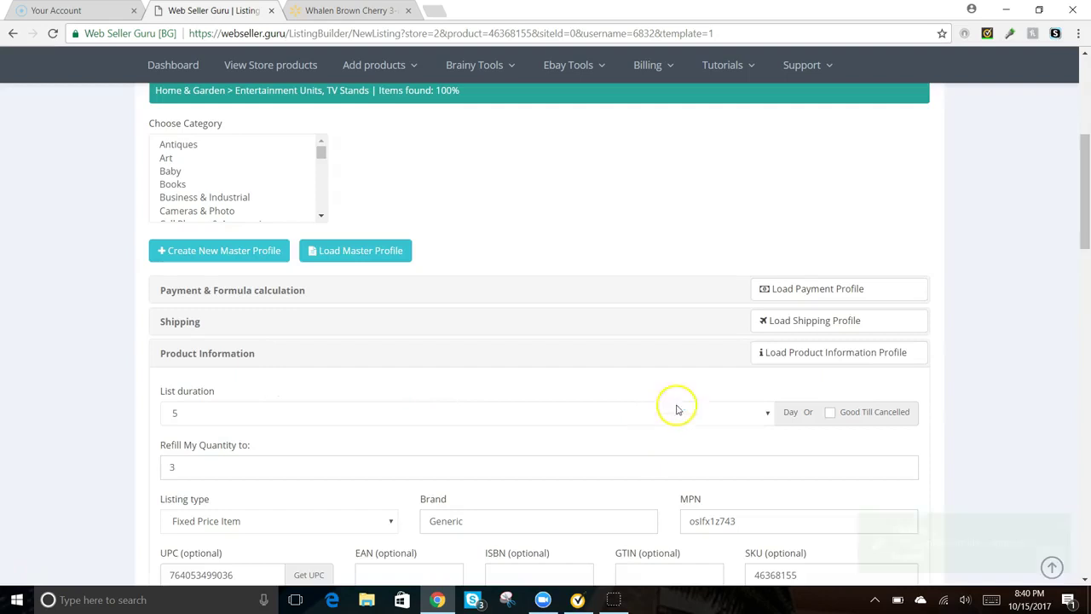
pyautogui.click(807, 324)
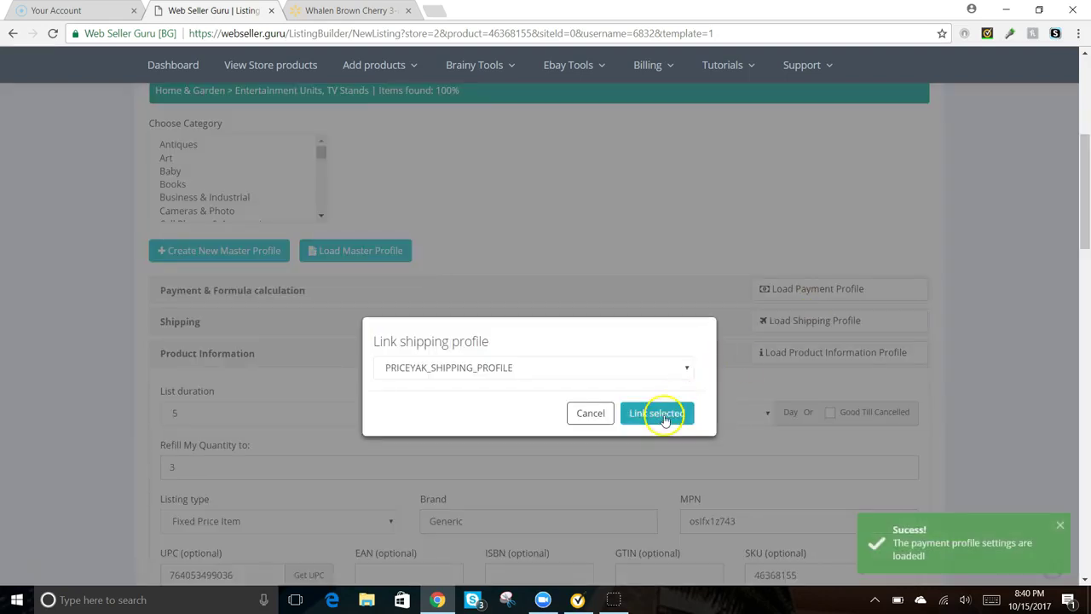
pyautogui.click(665, 416)
# - Set the list duration to Good Till Cancelled and the refill quantity to 1
pyautogui.scroll(-2, 653, 382)
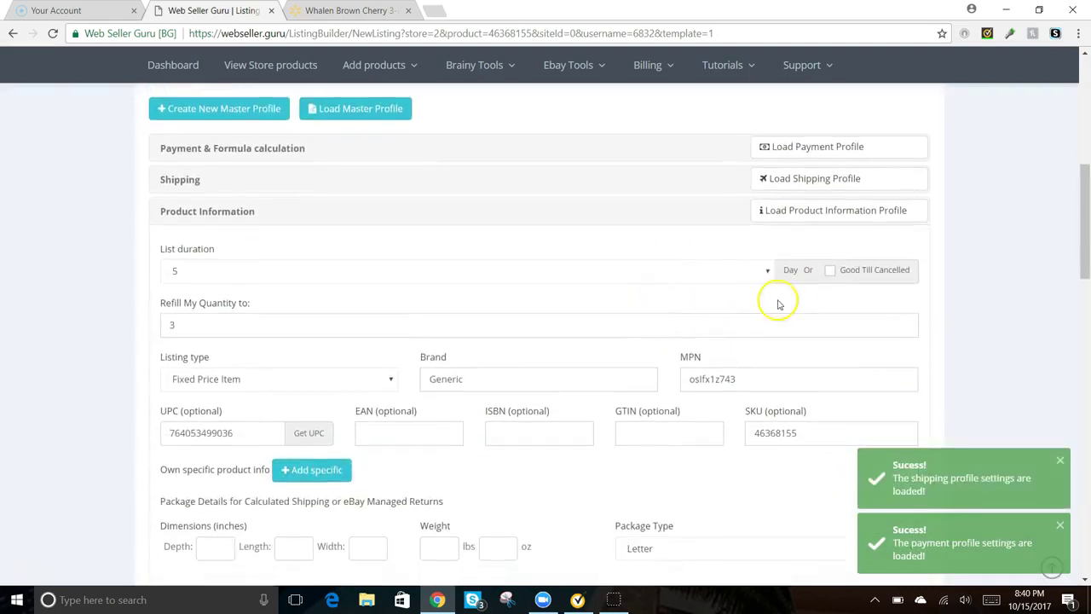
pyautogui.click(829, 270)
pyautogui.doubleClick(230, 325)
pyautogui.write('1')
pyautogui.scroll(-1, 132, 360)
pyautogui.scroll(-2, 132, 360)
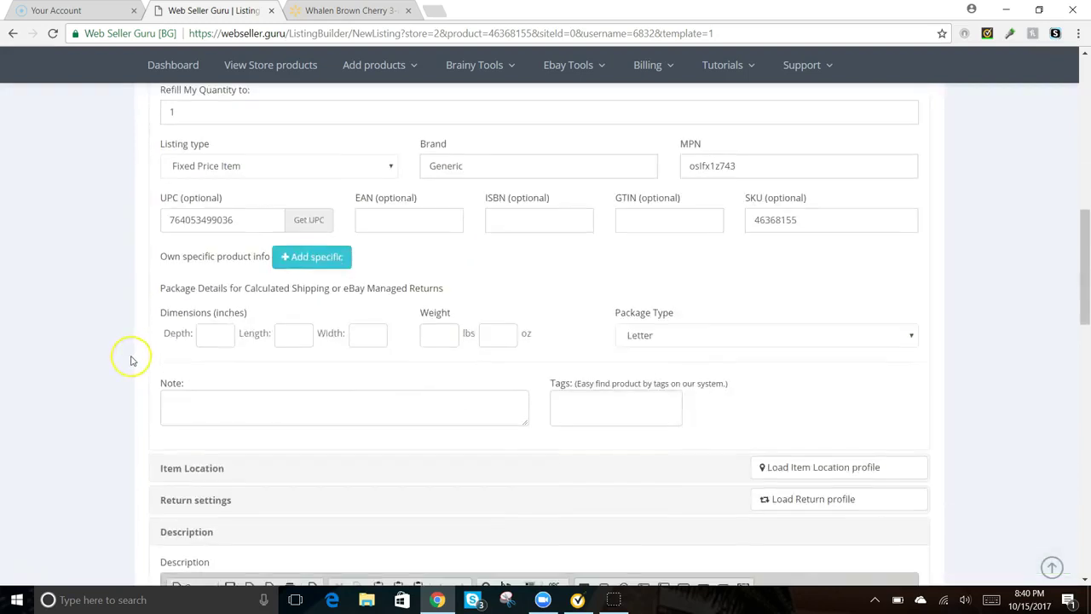
# - Link the preselected item location profile and the return profile "Returns Accepted,Buyer,14 Days,Money Back" to the listing
pyautogui.scroll(-2, 132, 360)
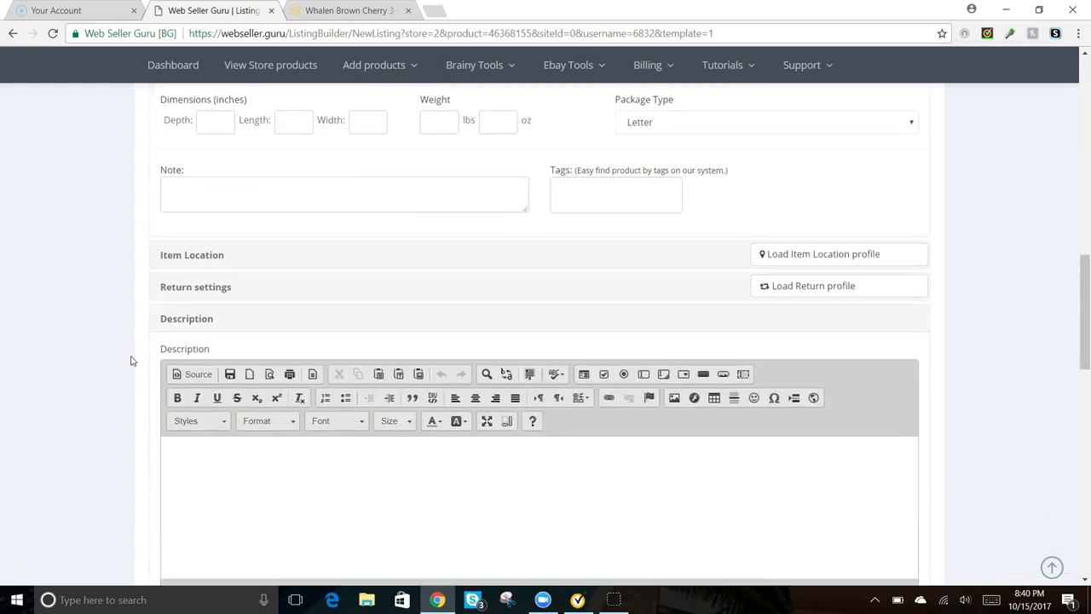
pyautogui.click(775, 254)
pyautogui.click(648, 414)
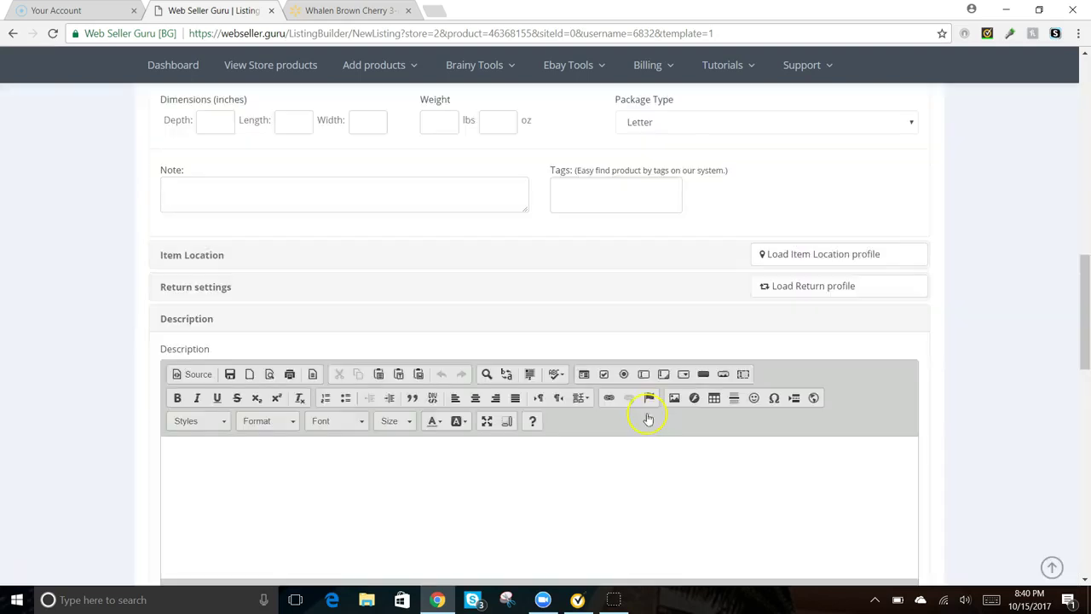
pyautogui.click(784, 292)
pyautogui.click(660, 416)
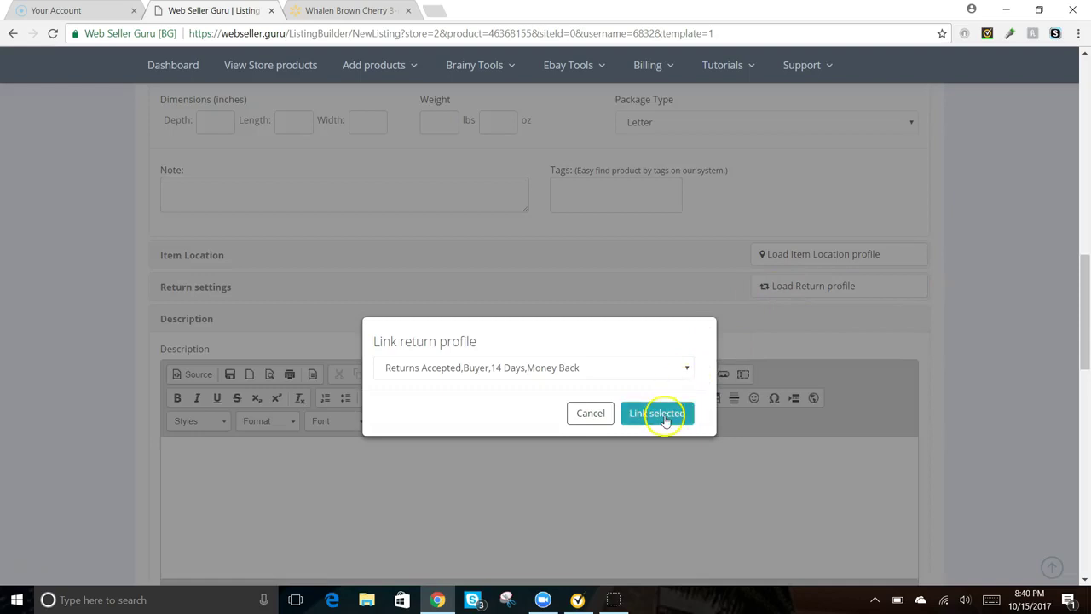
pyautogui.scroll(-5, 107, 365)
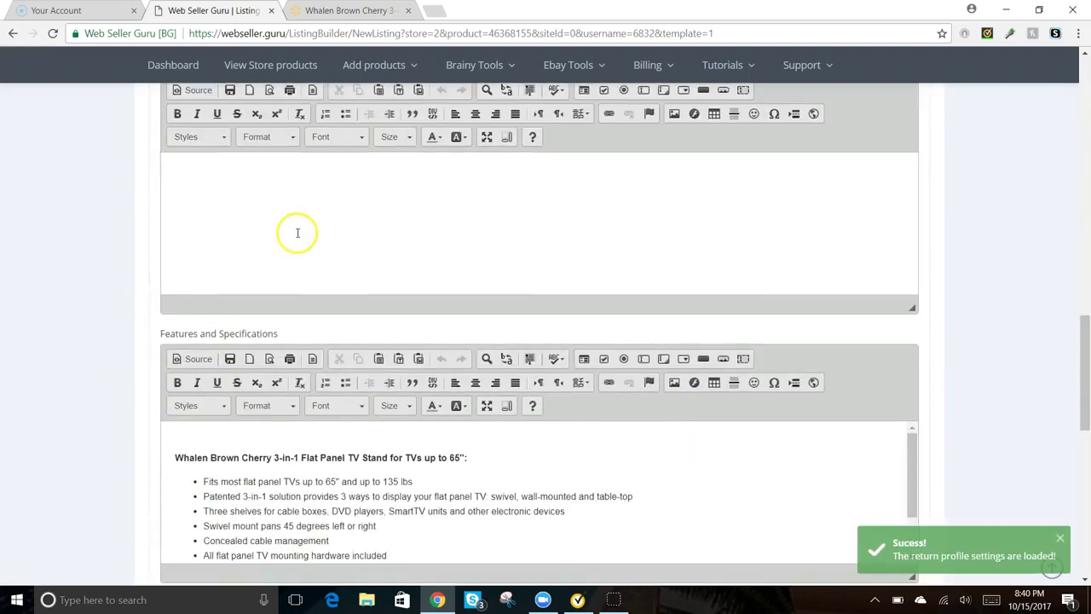
# - Review the TV stand listing's Description and its Features and Specifications text
pyautogui.scroll(2, 248, 272)
pyautogui.scroll(-3, 127, 353)
pyautogui.scroll(-3, 182, 297)
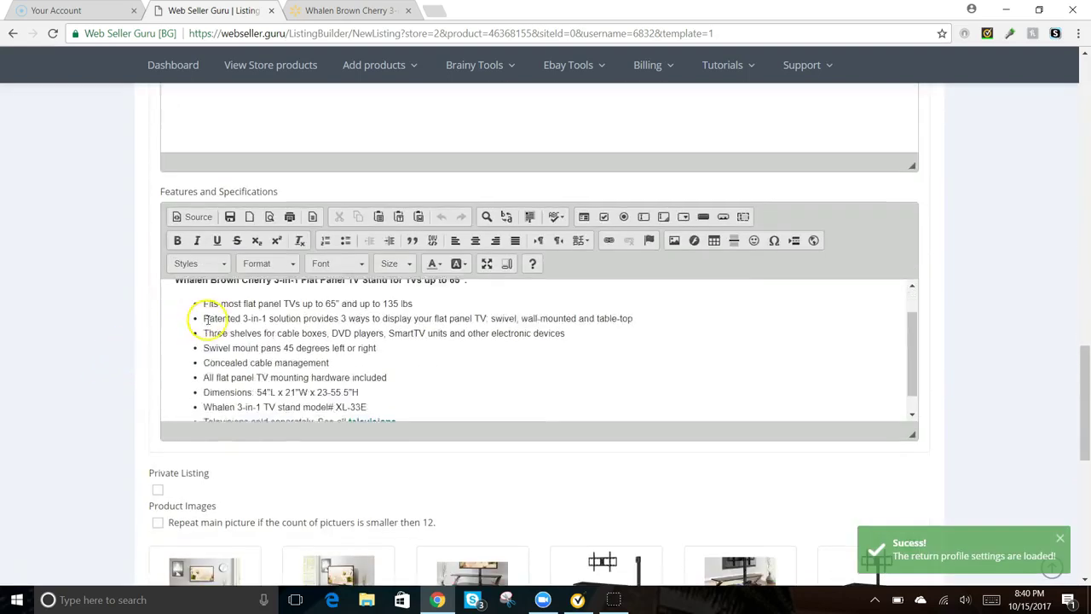
pyautogui.scroll(-1, 217, 303)
pyautogui.scroll(5, 221, 266)
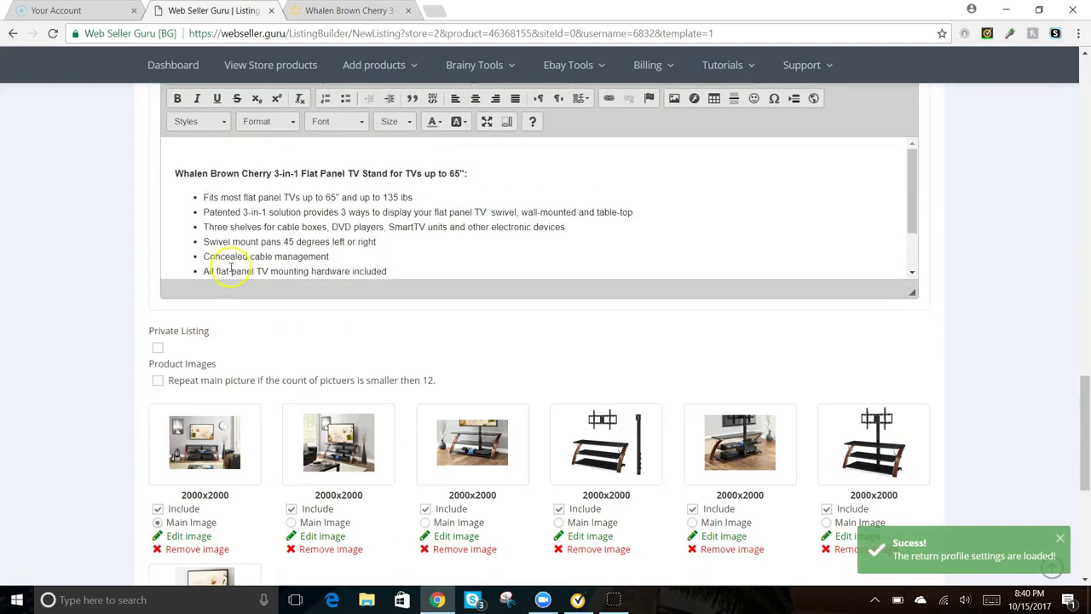
pyautogui.scroll(2, 185, 281)
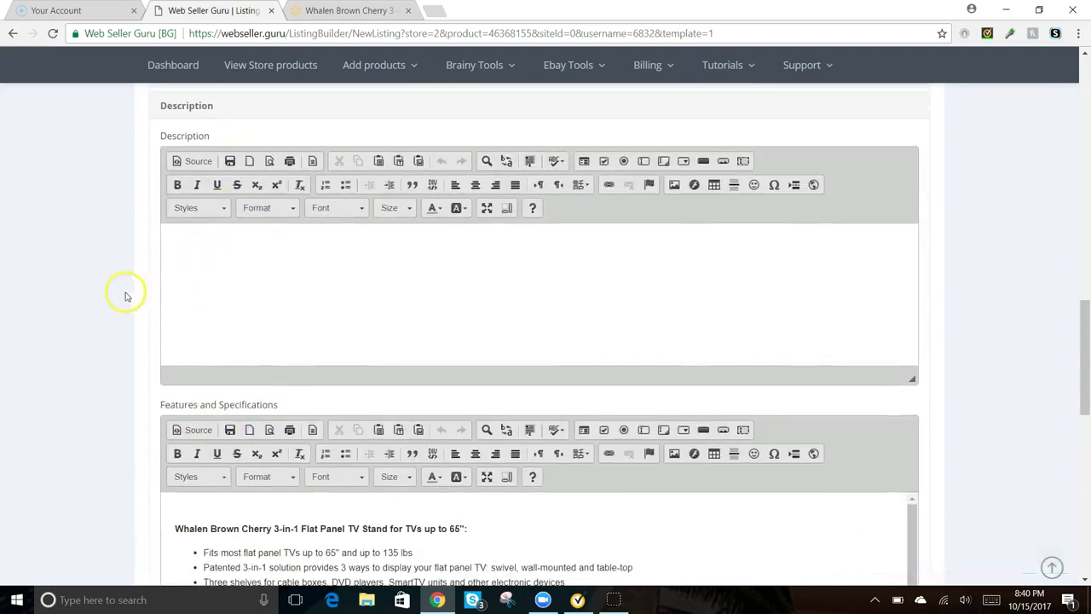
# - Make the seventh product picture, the one alone in the second row, the listing's main image
pyautogui.scroll(-3, 127, 292)
pyautogui.scroll(-3, 118, 308)
pyautogui.scroll(-2, 116, 307)
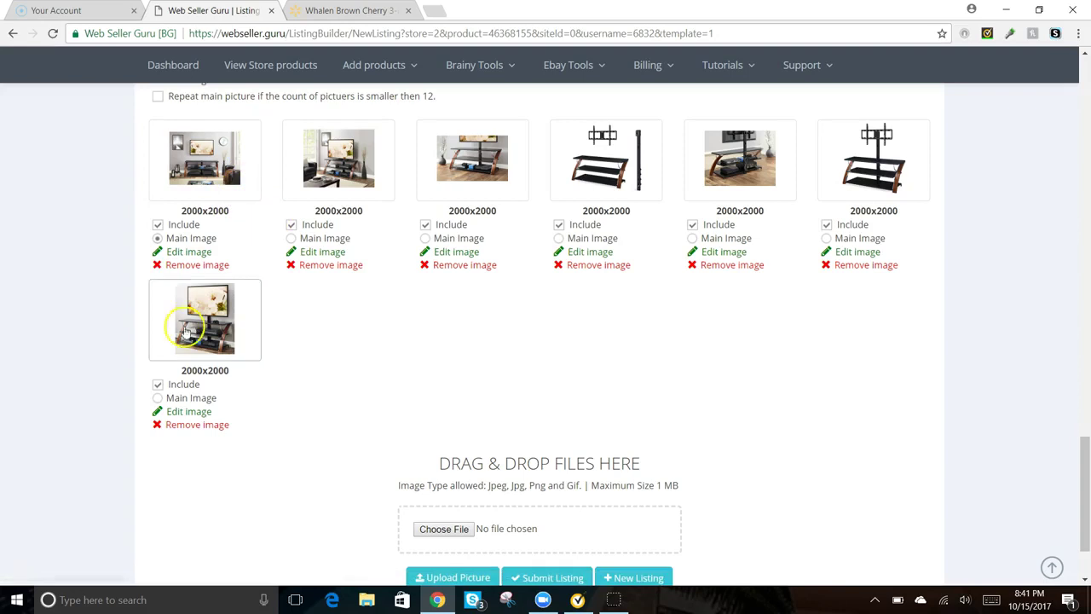
pyautogui.click(158, 398)
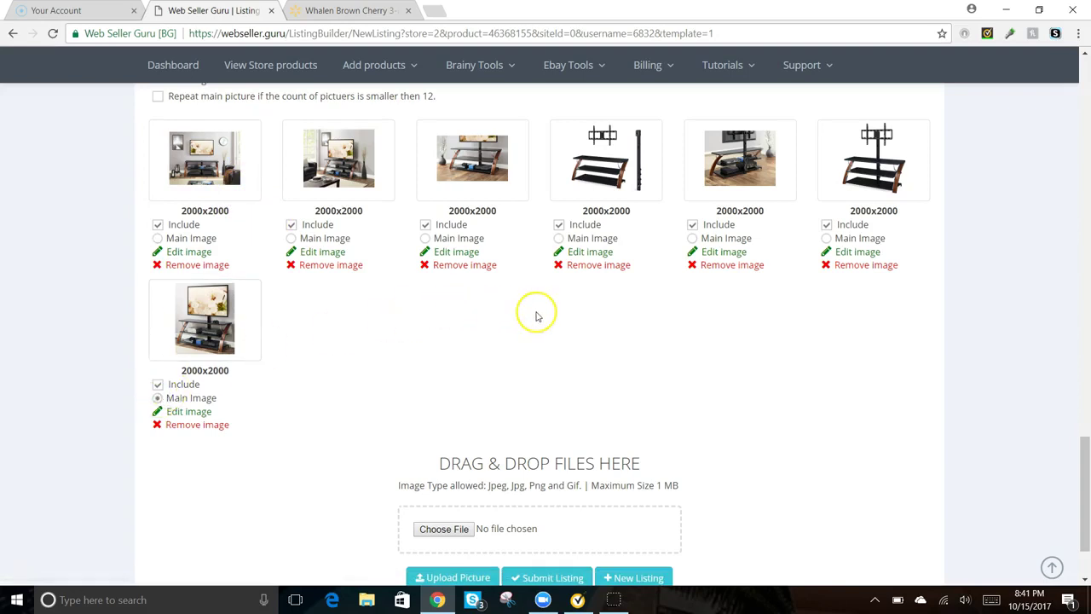
# - Submit the Whalen TV stand listing to eBay
pyautogui.scroll(-2, 537, 312)
pyautogui.click(533, 472)
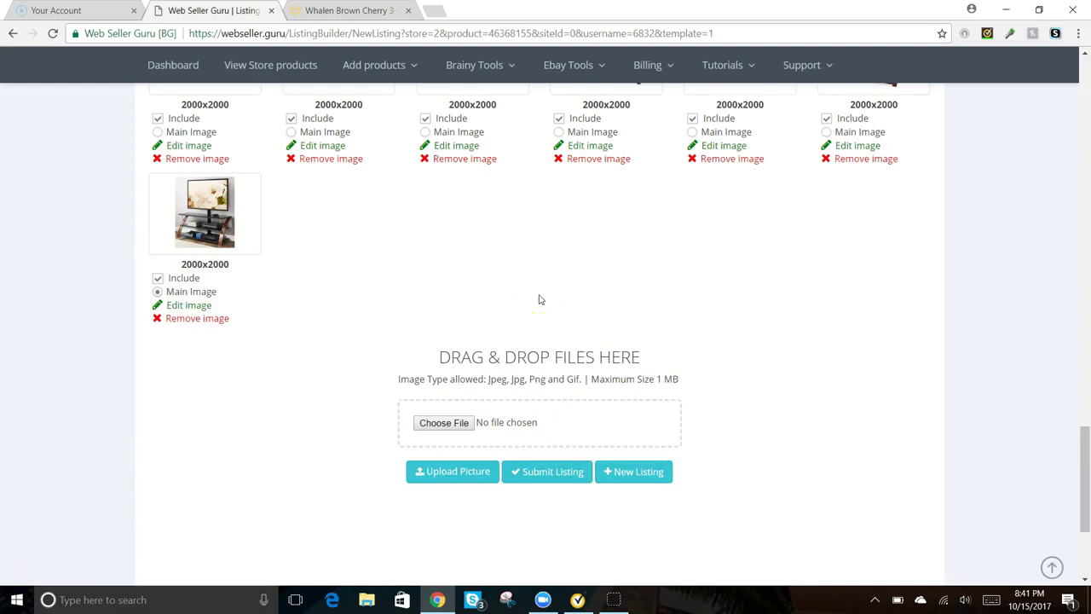
pyautogui.scroll(-3, 539, 299)
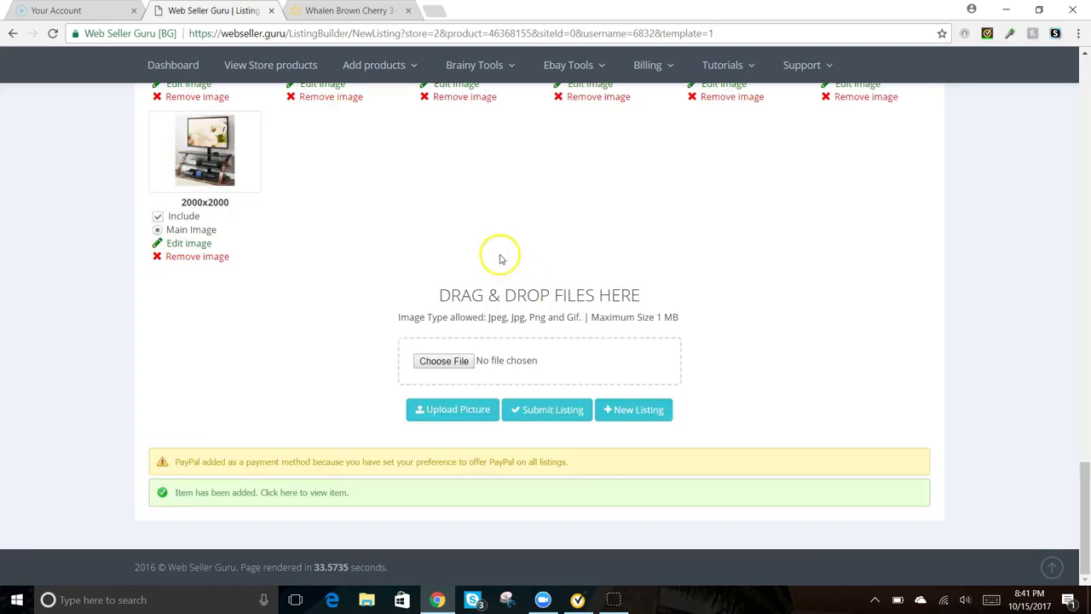
# - Open the newly added item on eBay and examine its price, shipping, item specifics, features and return policy
pyautogui.click(290, 498)
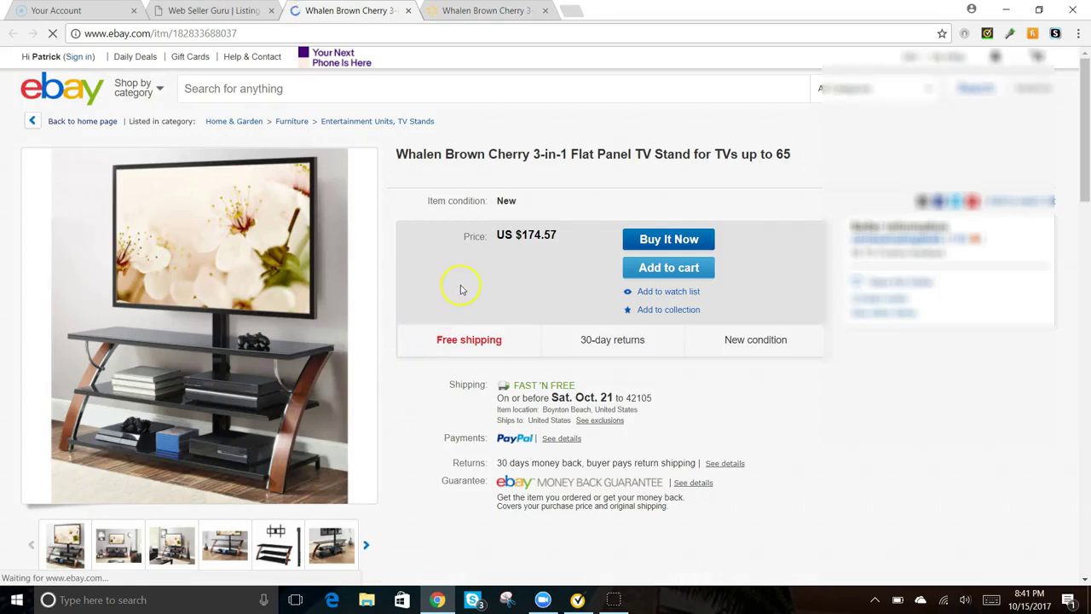
pyautogui.scroll(-2, 452, 294)
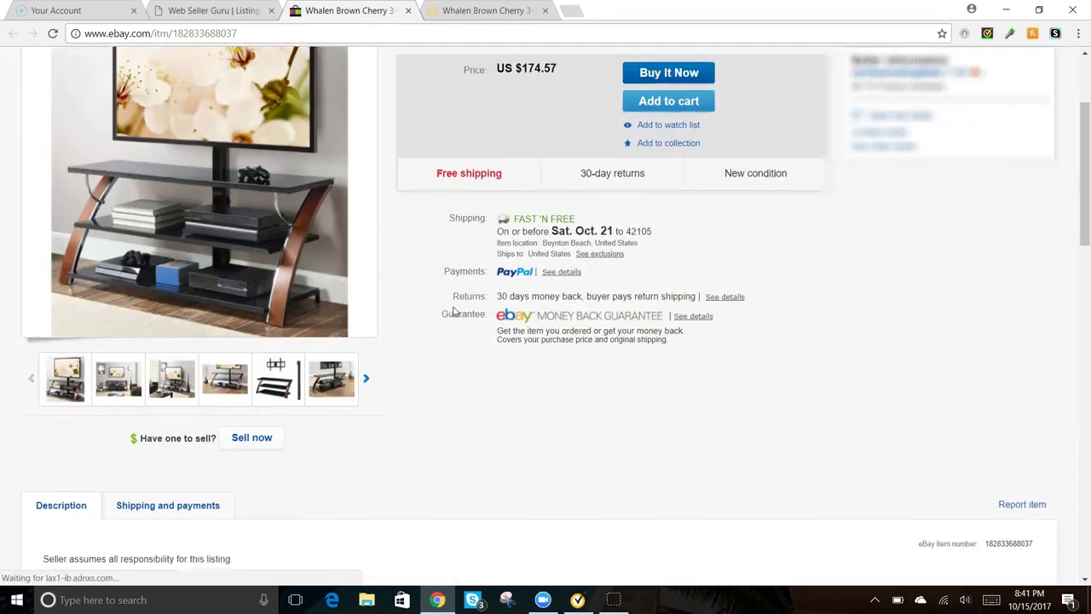
pyautogui.scroll(-2, 452, 312)
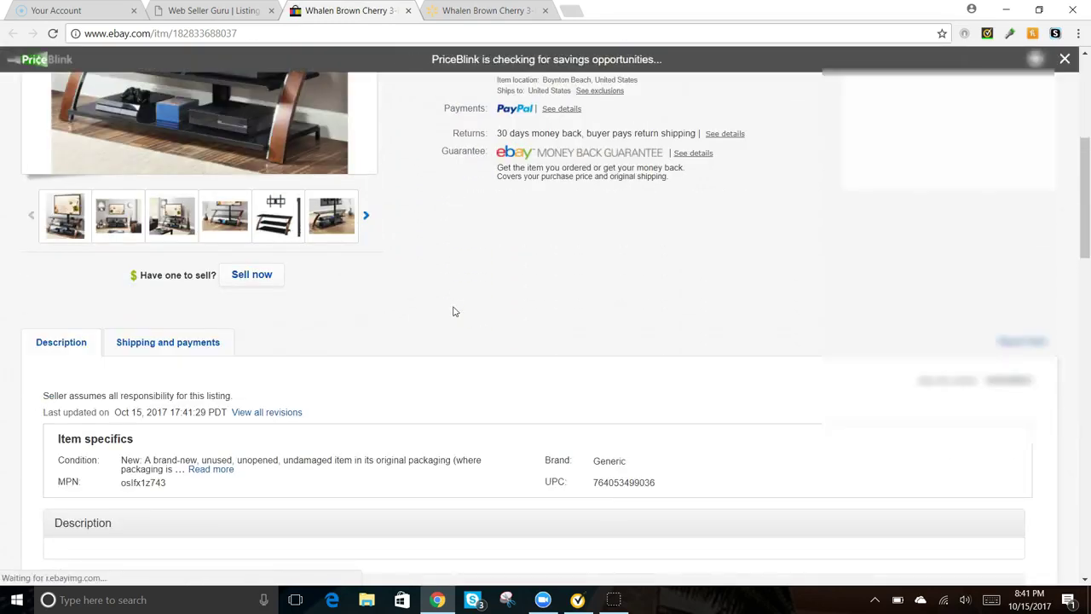
pyautogui.scroll(-2, 453, 312)
pyautogui.scroll(-2, 453, 312)
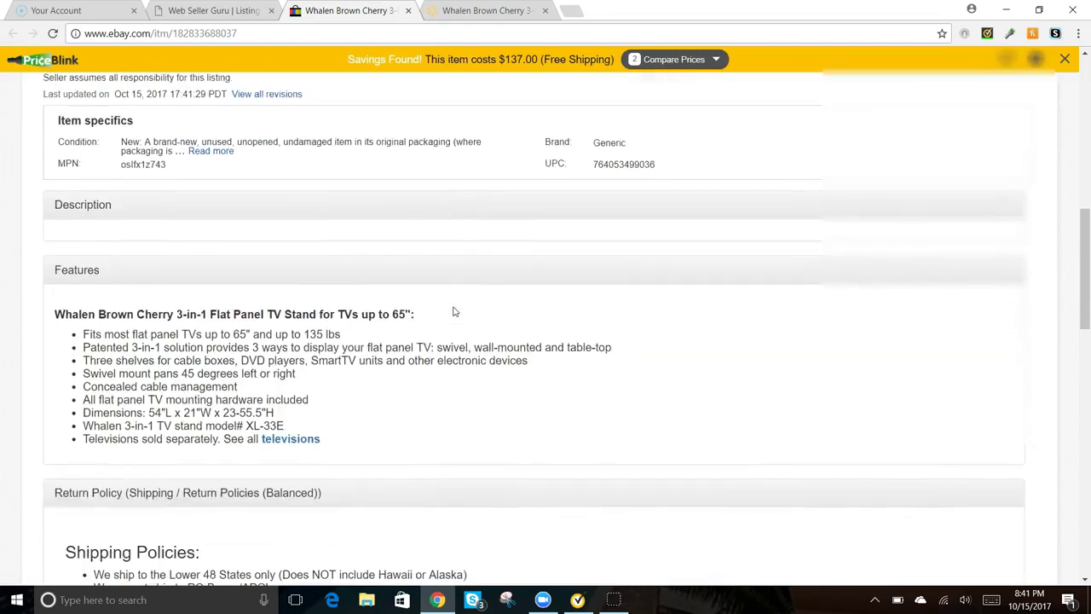
pyautogui.scroll(-1, 454, 312)
pyautogui.scroll(-3, 454, 312)
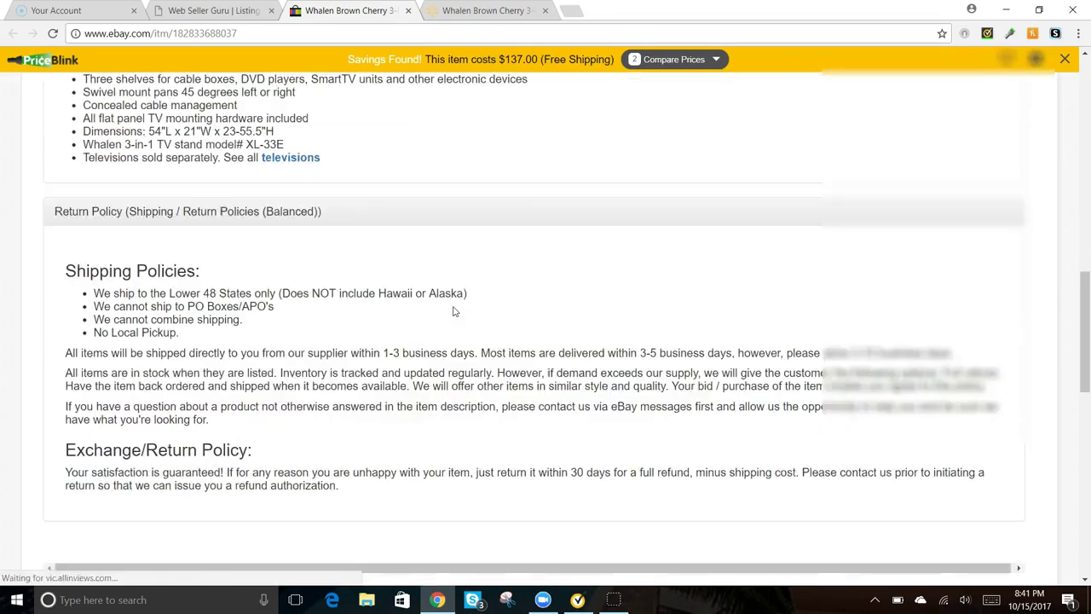
pyautogui.scroll(-4, 452, 310)
pyautogui.scroll(6, 465, 341)
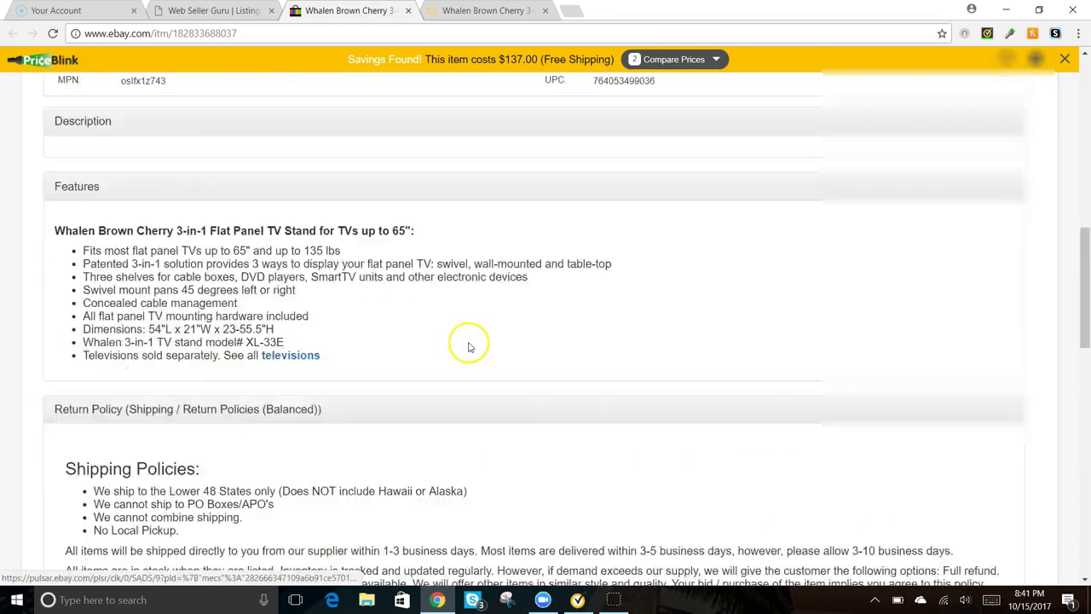
pyautogui.scroll(10, 468, 347)
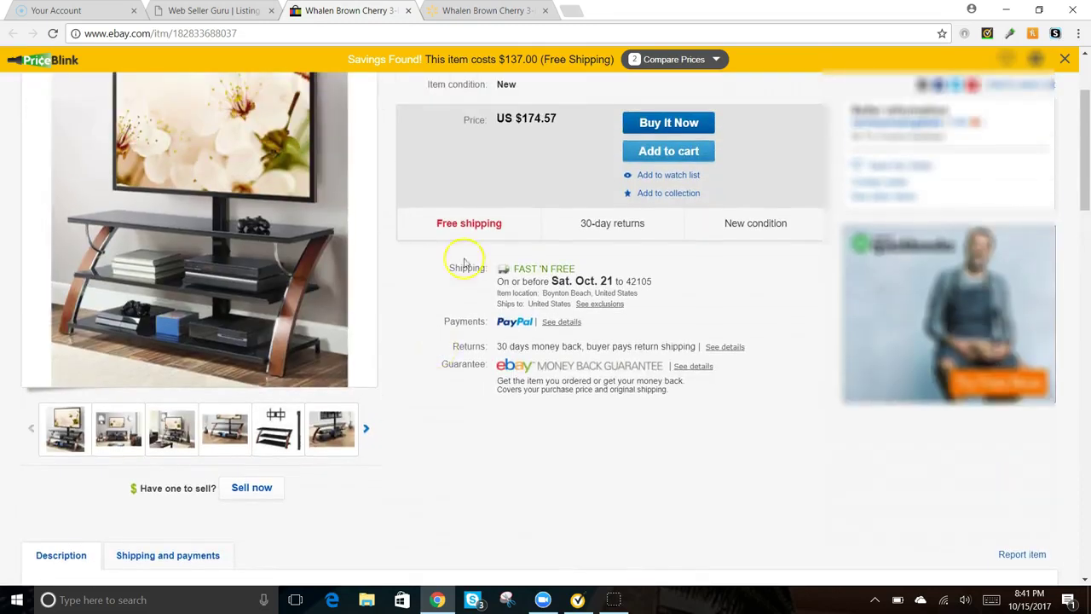
# - Close the eBay item page and return to the Product Information section of the Web Seller Guru listing form
pyautogui.click(407, 10)
pyautogui.click(349, 10)
pyautogui.click(214, 10)
pyautogui.scroll(10, 361, 322)
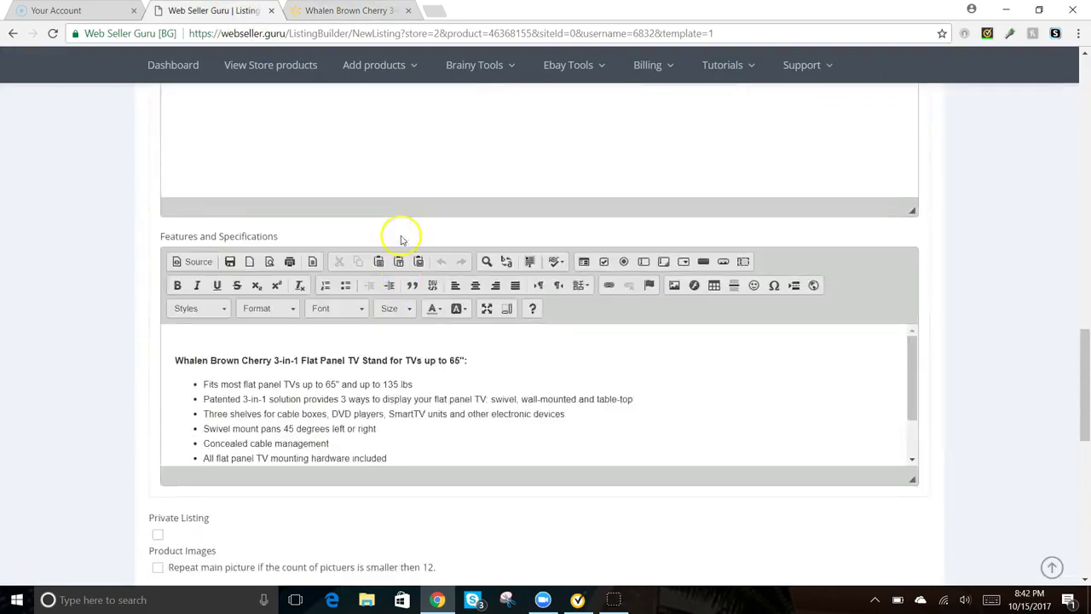
pyautogui.scroll(5, 402, 240)
pyautogui.click(460, 67)
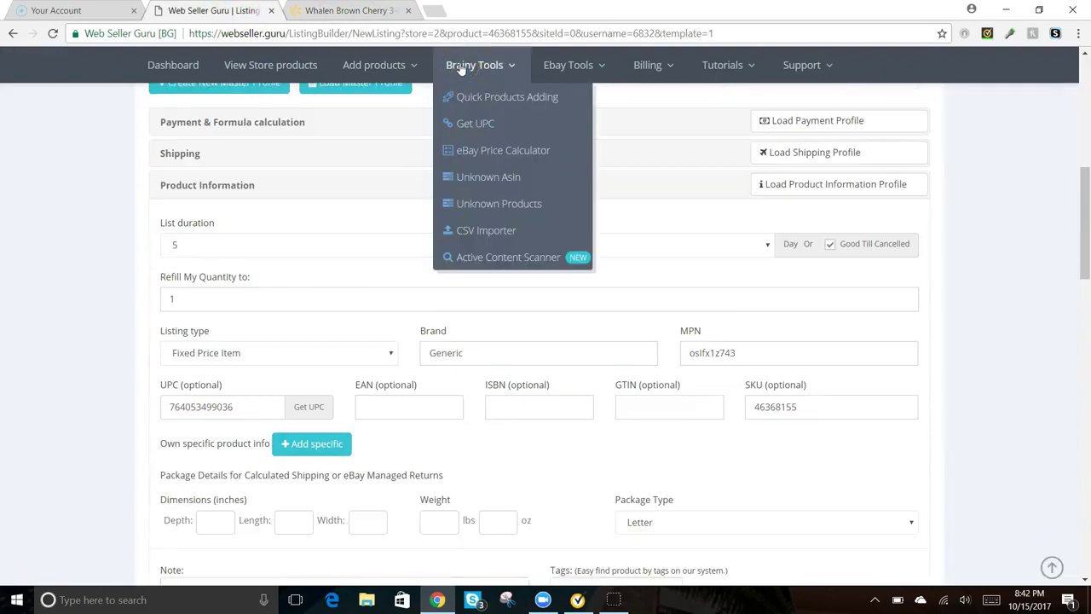
pyautogui.click(542, 65)
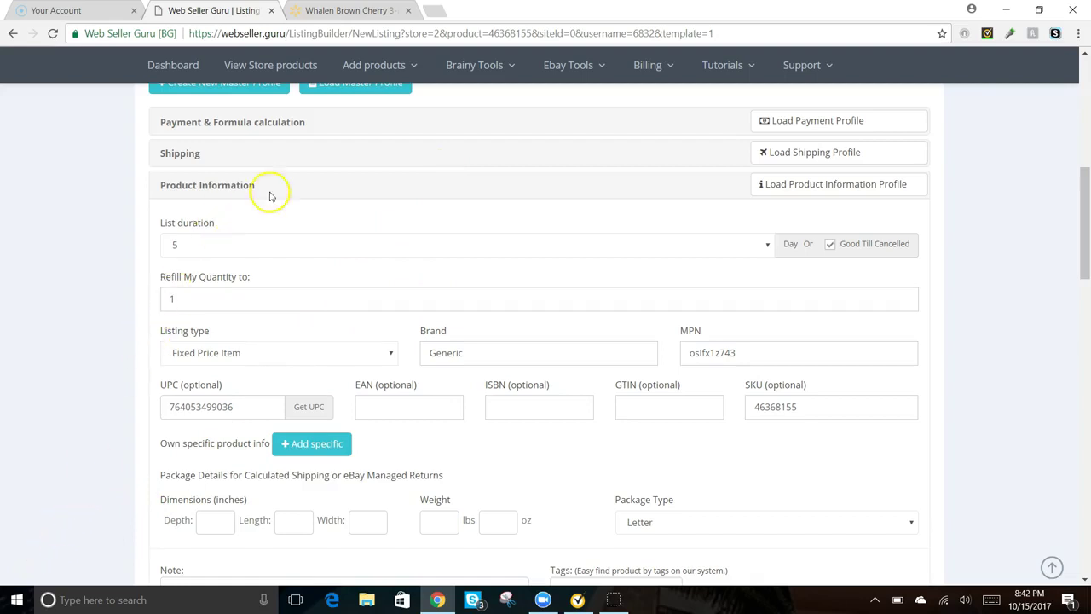
# - Select the web address of the listing form page
pyautogui.click(232, 33)
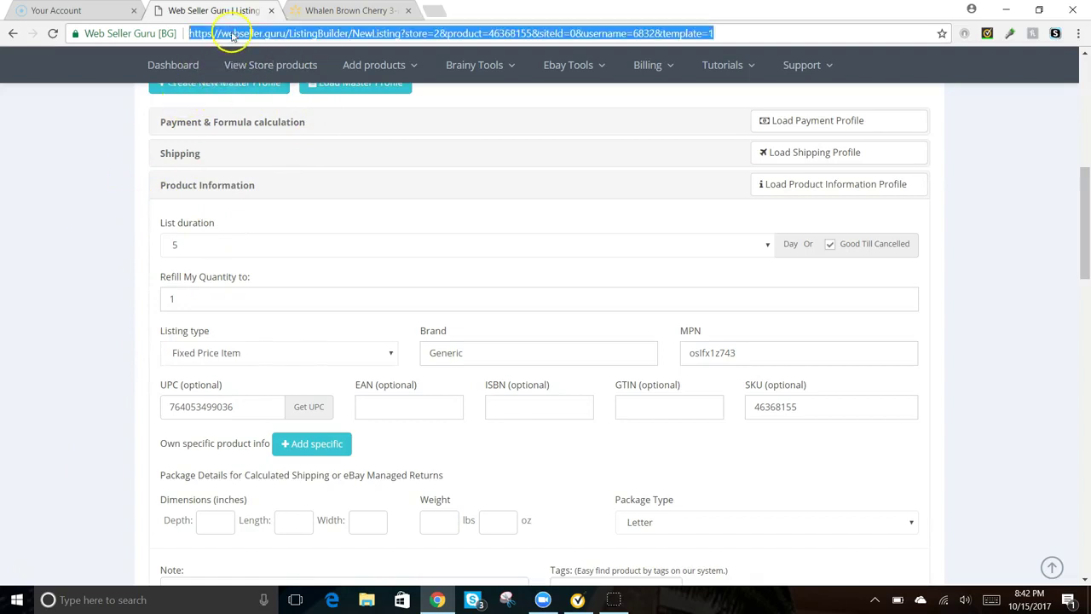